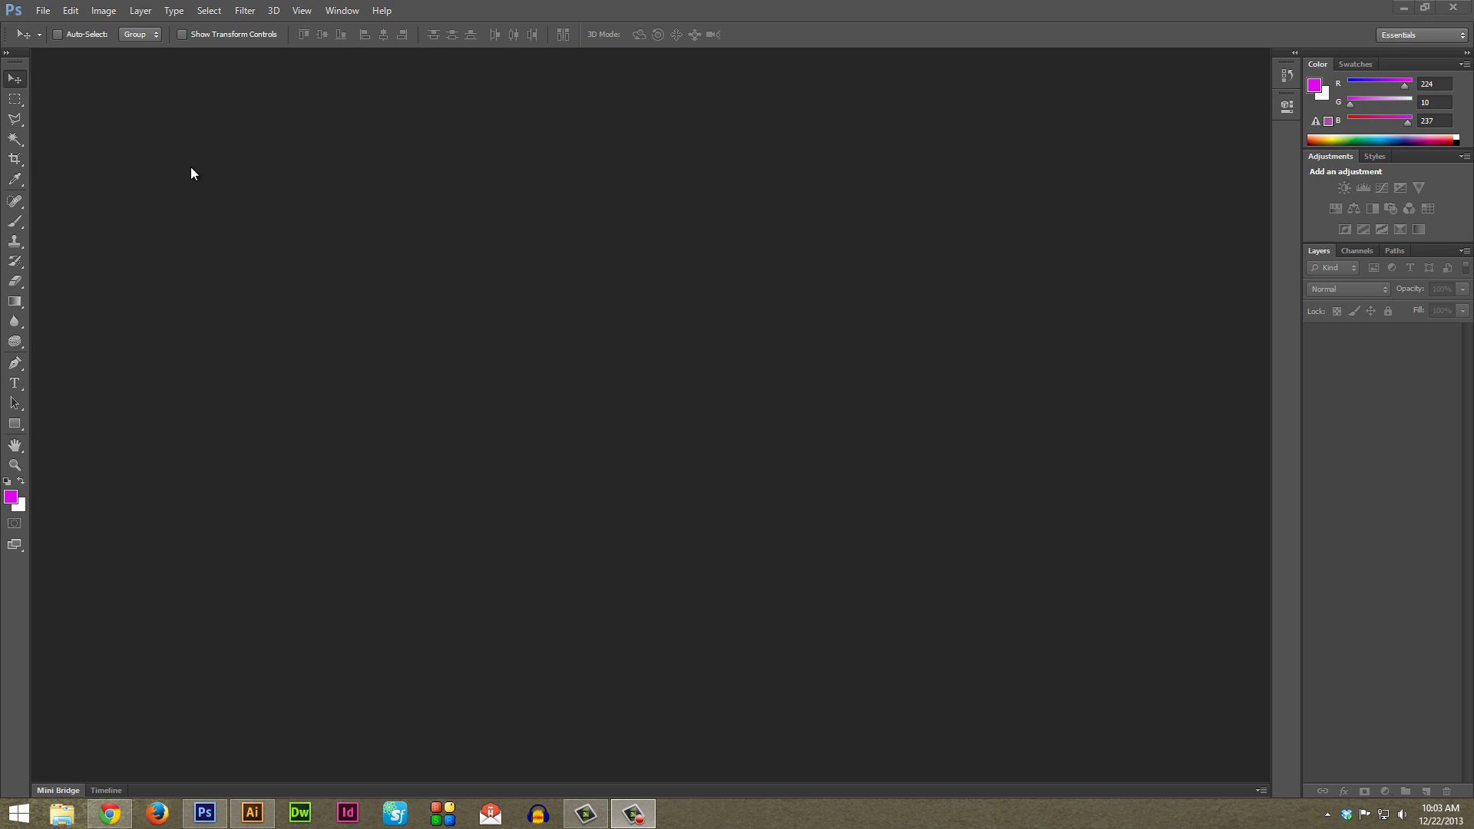
- Start a new document and set its width and height to 20 pixels each
{"action": "left_click", "coordinate": [48, 12]}
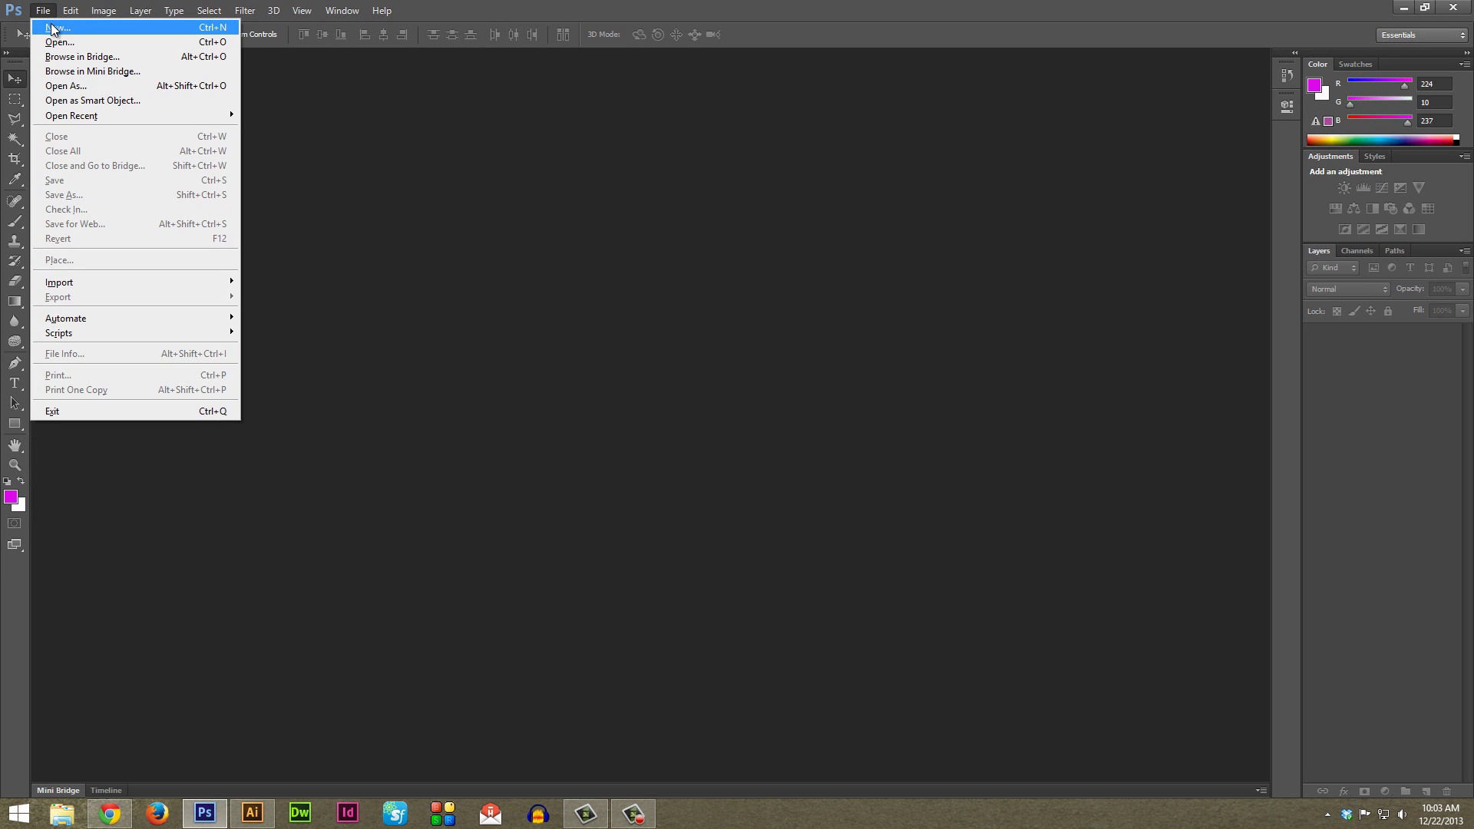
{"action": "left_click", "coordinate": [55, 28]}
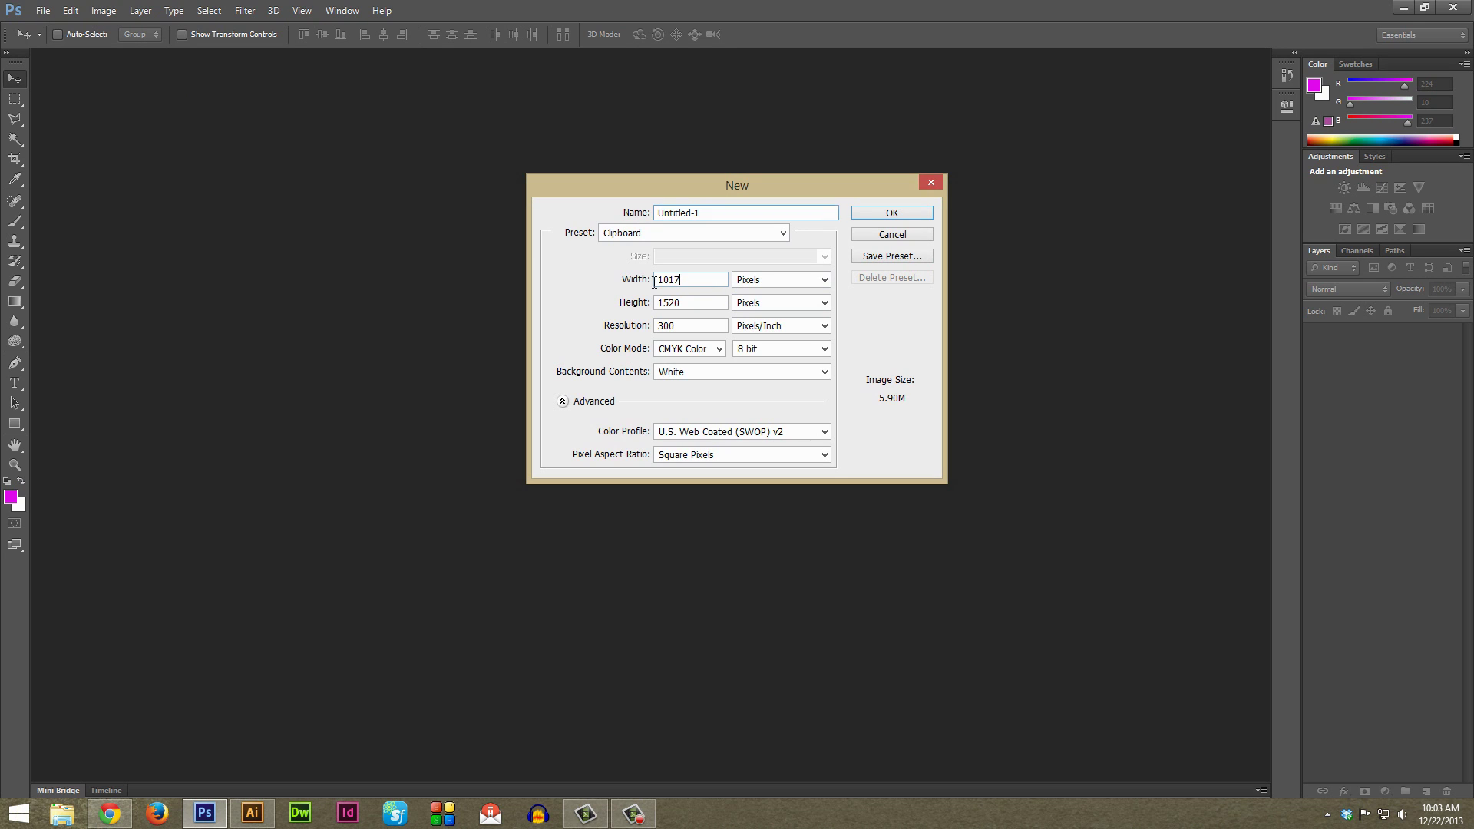
{"action": "double_click", "coordinate": [710, 282]}
{"action": "type", "text": "20"}
{"action": "double_click", "coordinate": [695, 304]}
{"action": "type", "text": "20"}
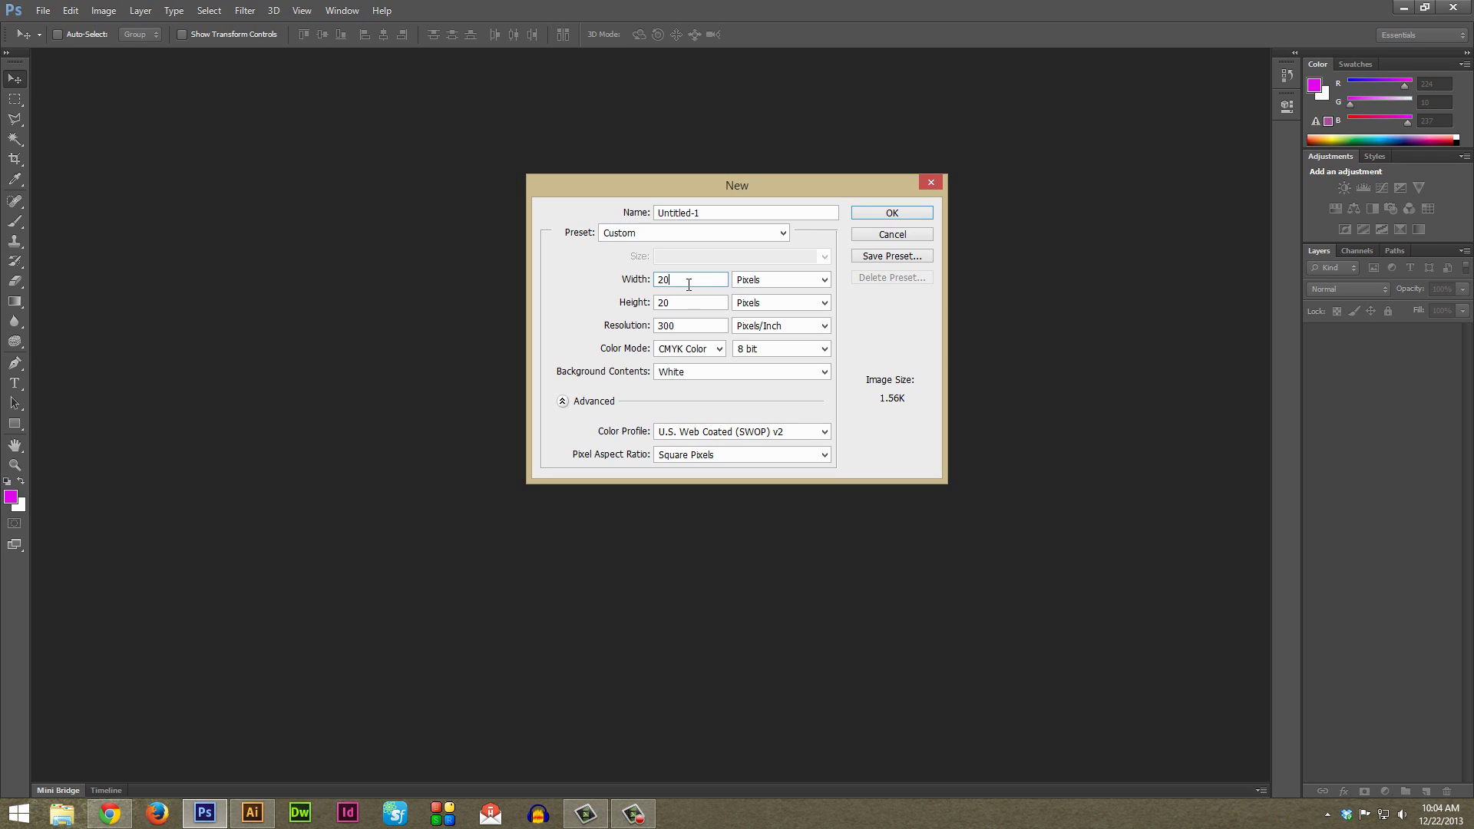
- Set the new document's color mode to RGB Color and create it
{"action": "left_click", "coordinate": [690, 348]}
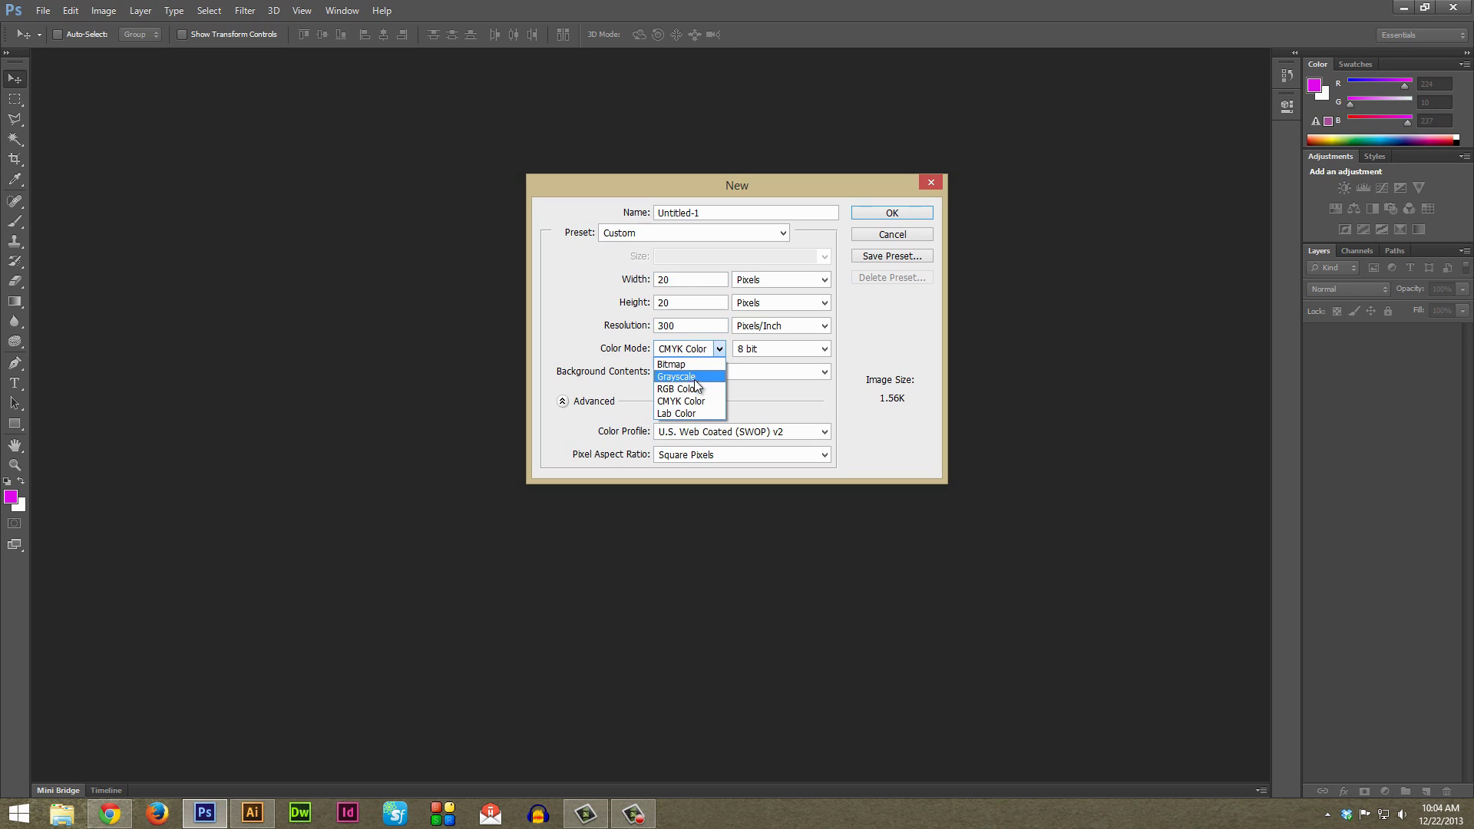
{"action": "left_click", "coordinate": [679, 389]}
{"action": "double_click", "coordinate": [690, 326]}
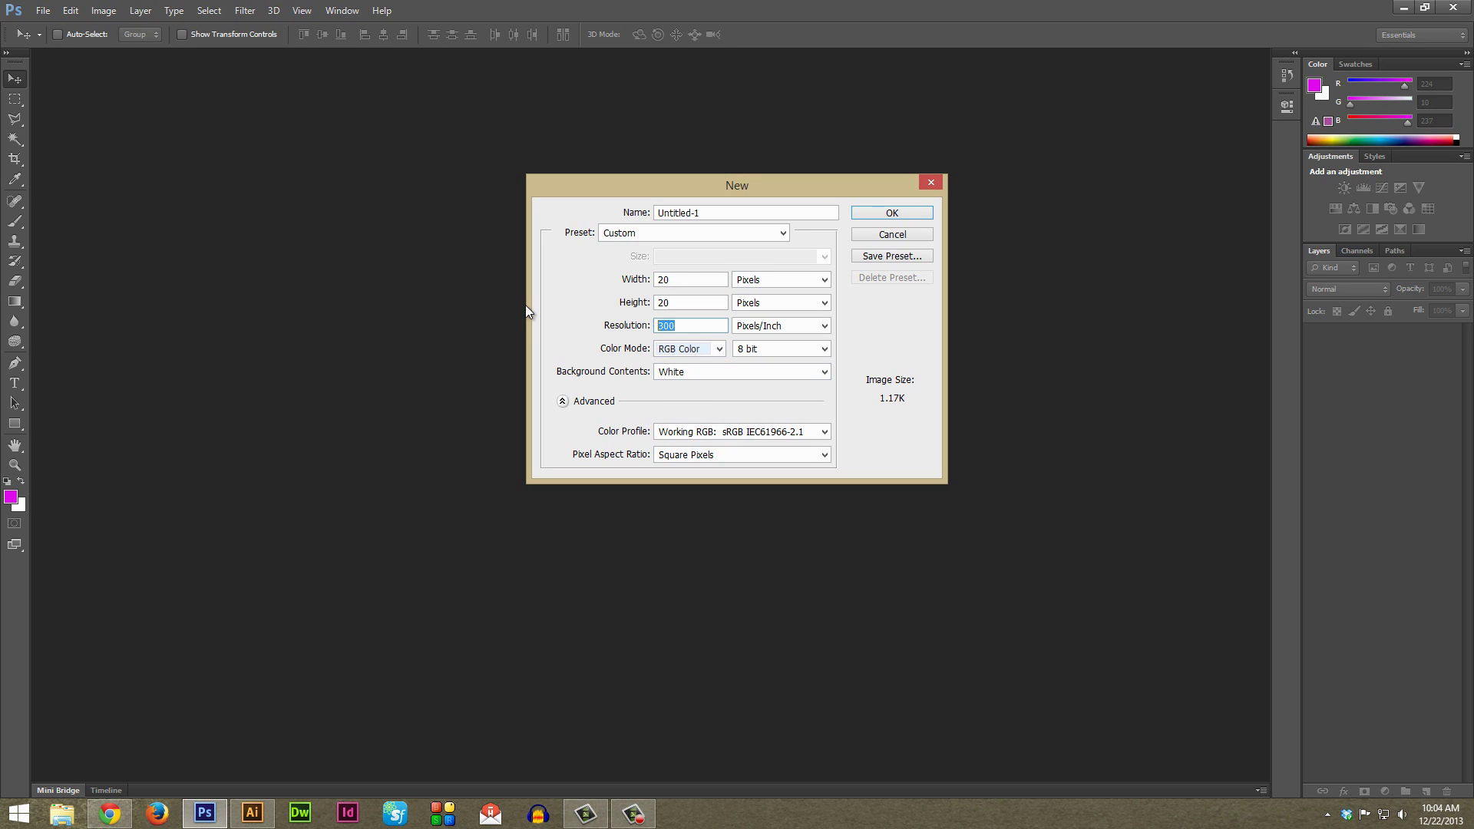
{"action": "left_click", "coordinate": [693, 326]}
{"action": "double_click", "coordinate": [685, 326]}
{"action": "left_click", "coordinate": [893, 215]}
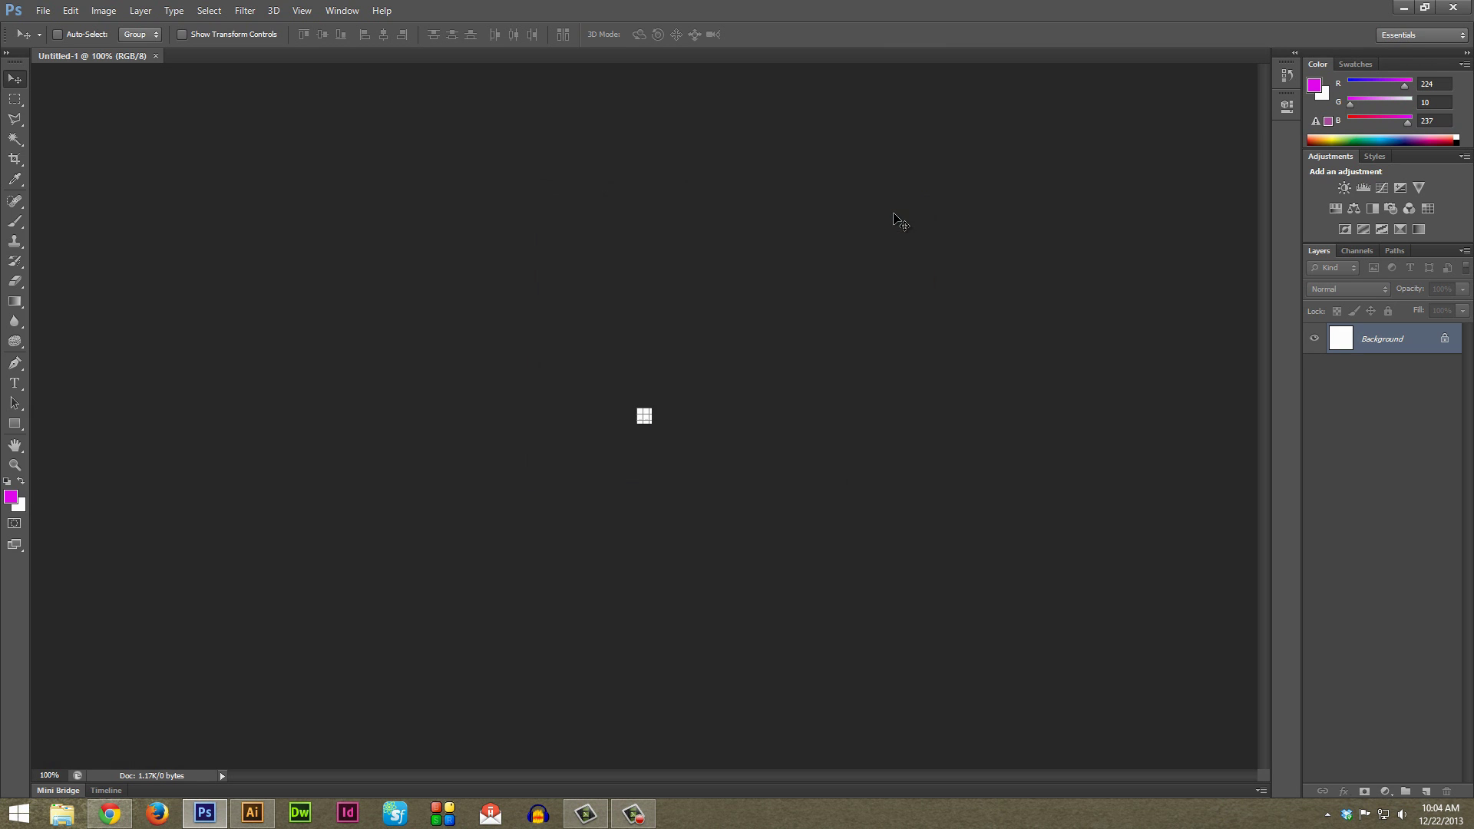
- Hide the extras over the canvas and magnify the view to 3200%
{"action": "left_click", "coordinate": [299, 10]}
{"action": "left_click", "coordinate": [356, 224]}
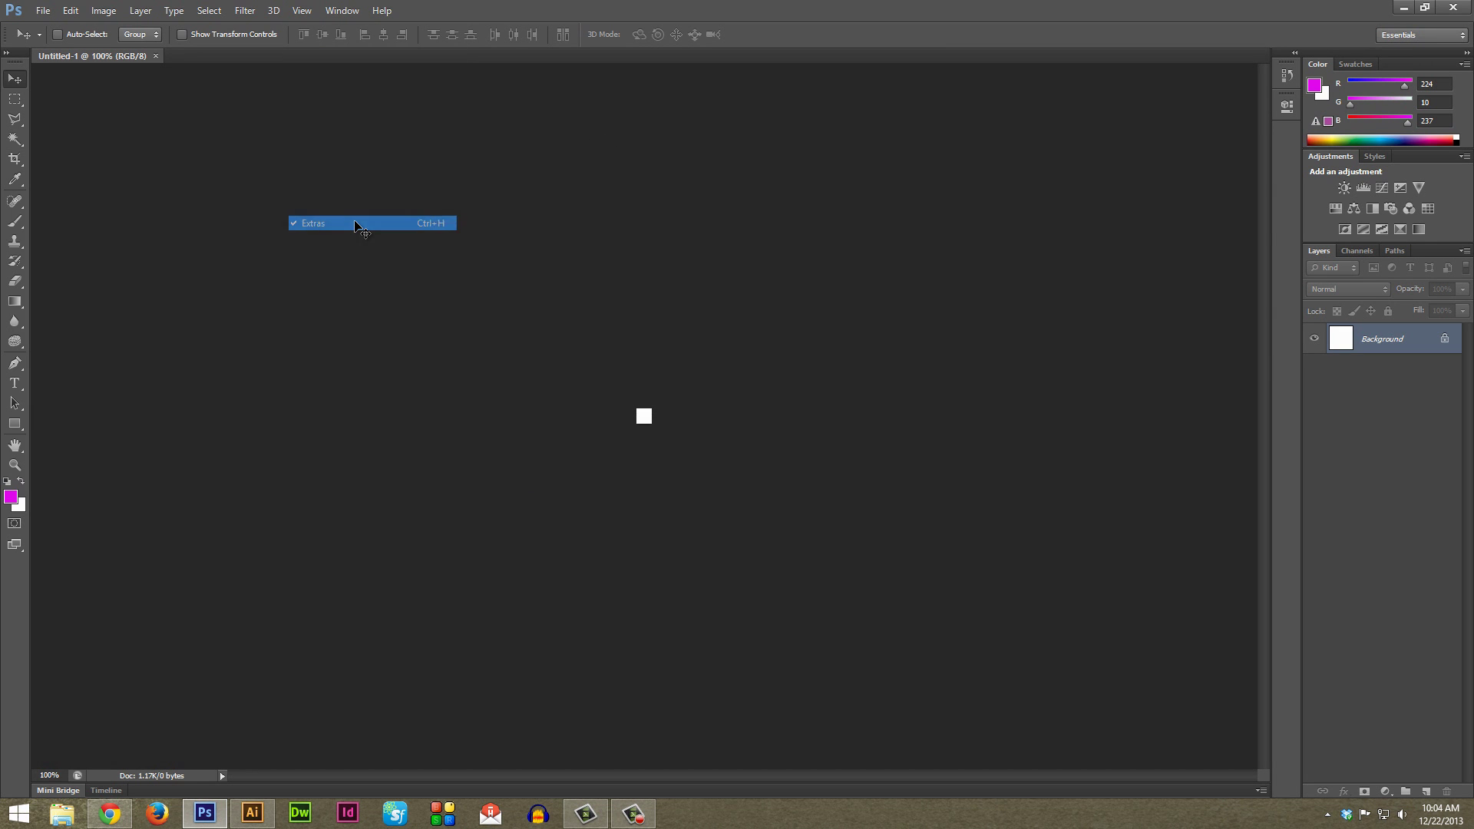
{"action": "key", "text": "ctrl+plus"}
{"action": "key", "text": "ctrl+plus"}
{"action": "key", "text": "ctrl+plus"}
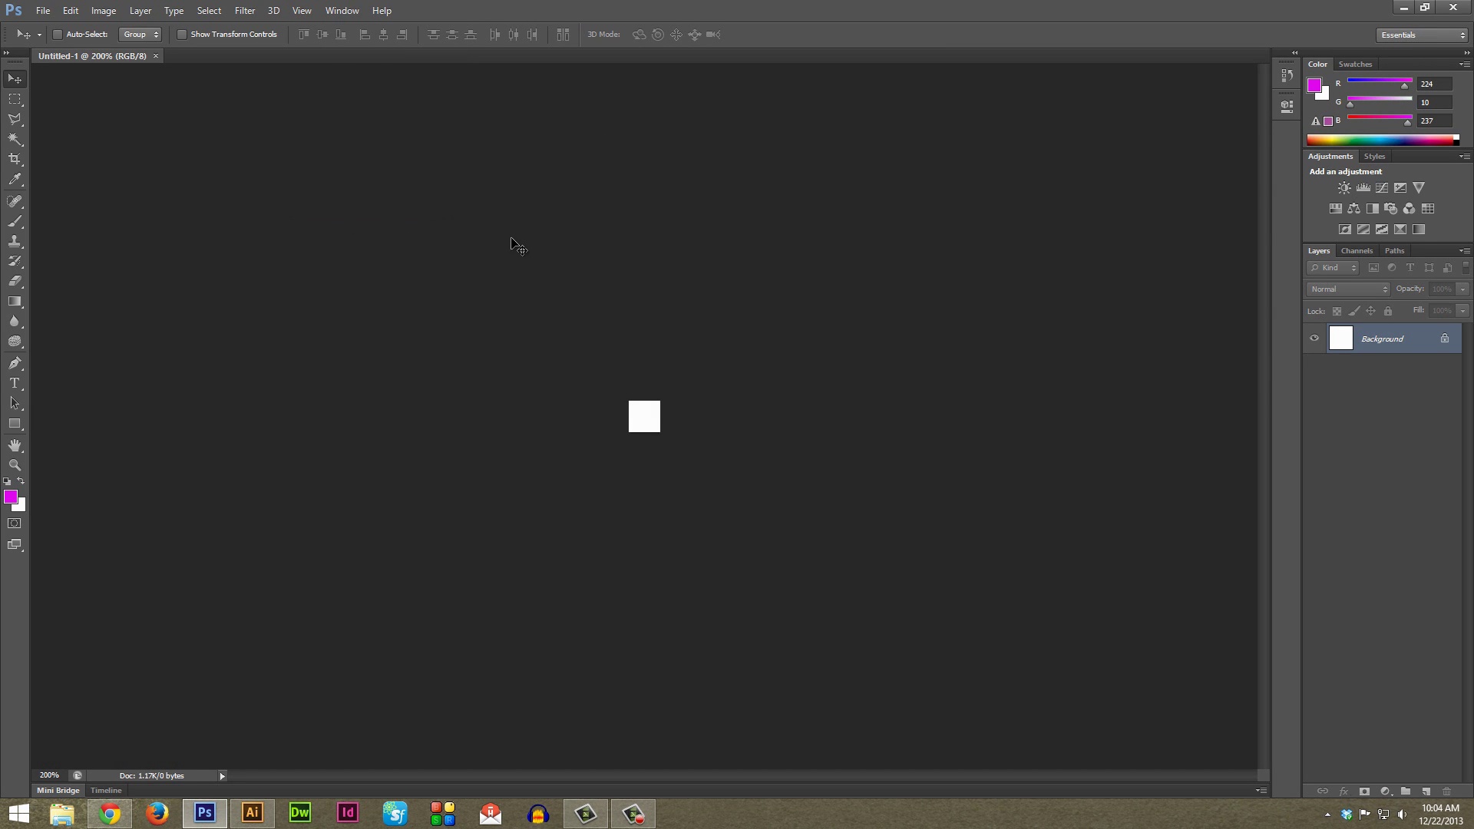
{"action": "key", "text": "ctrl+plus"}
{"action": "key", "text": "ctrl+plus"}
{"action": "key", "text": "ctrl+plus"}
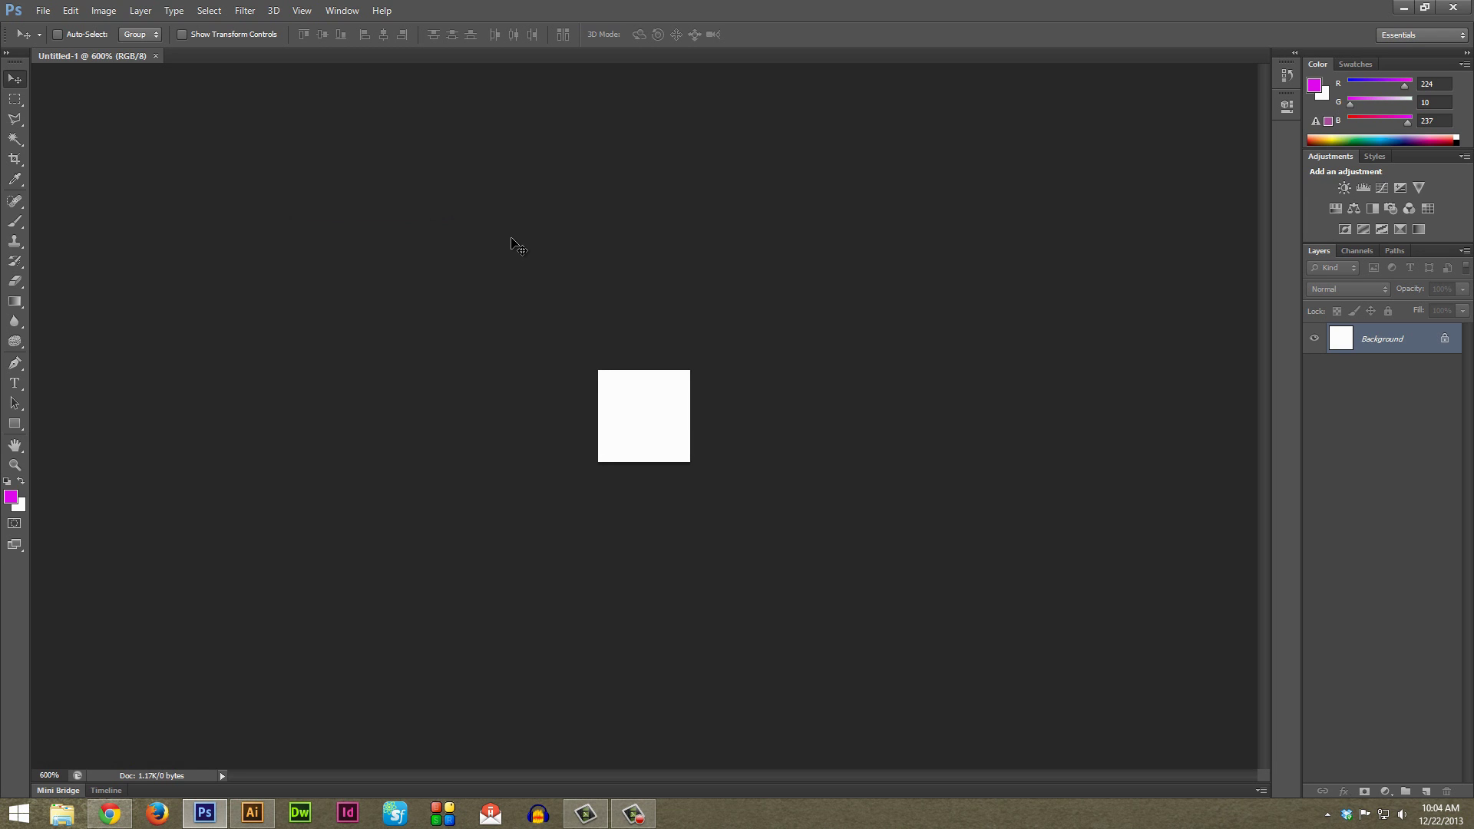
{"action": "key", "text": "ctrl+plus"}
{"action": "key", "text": "ctrl+plus"}
{"action": "key", "text": "ctrl+plus"}
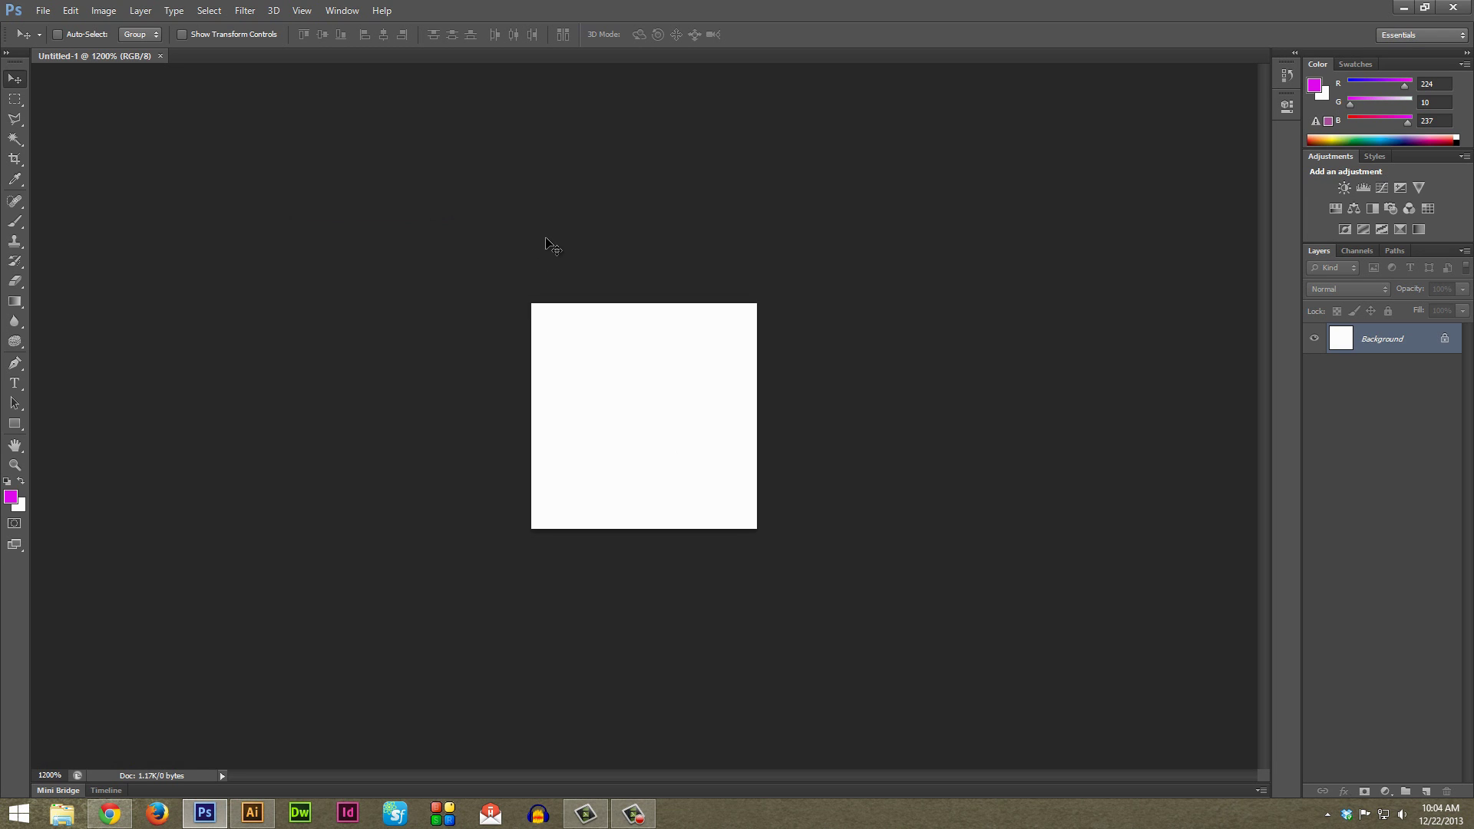
{"action": "key", "text": "ctrl+minus"}
{"action": "key", "text": "ctrl+plus"}
{"action": "key", "text": "ctrl+minus"}
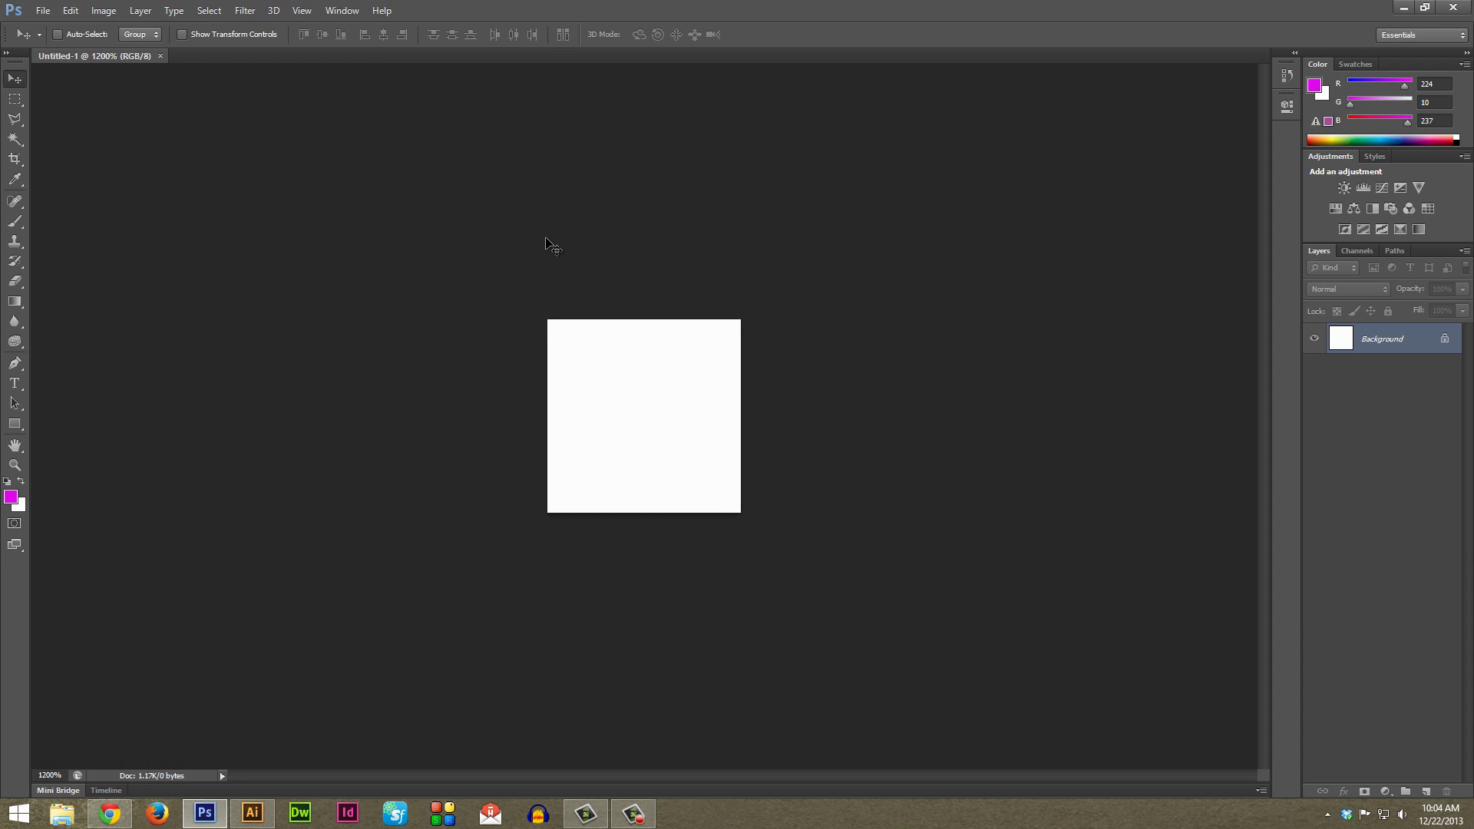
{"action": "key", "text": "ctrl+plus"}
{"action": "key", "text": "ctrl+plus"}
{"action": "key", "text": "ctrl+plus"}
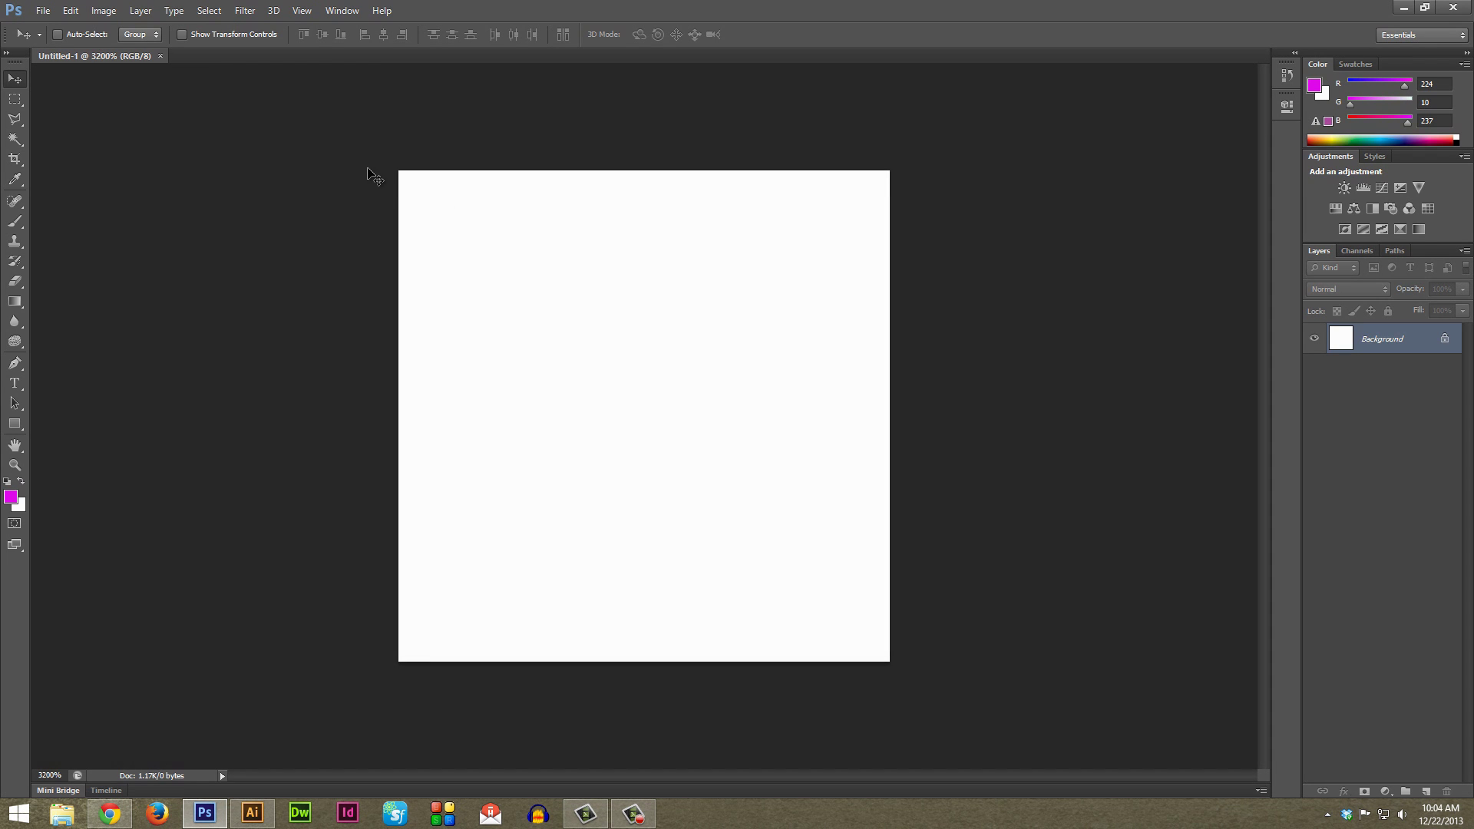
- Configure the grid preferences with a gridline every 1 pixel and 1 subdivision
{"action": "left_click", "coordinate": [73, 13]}
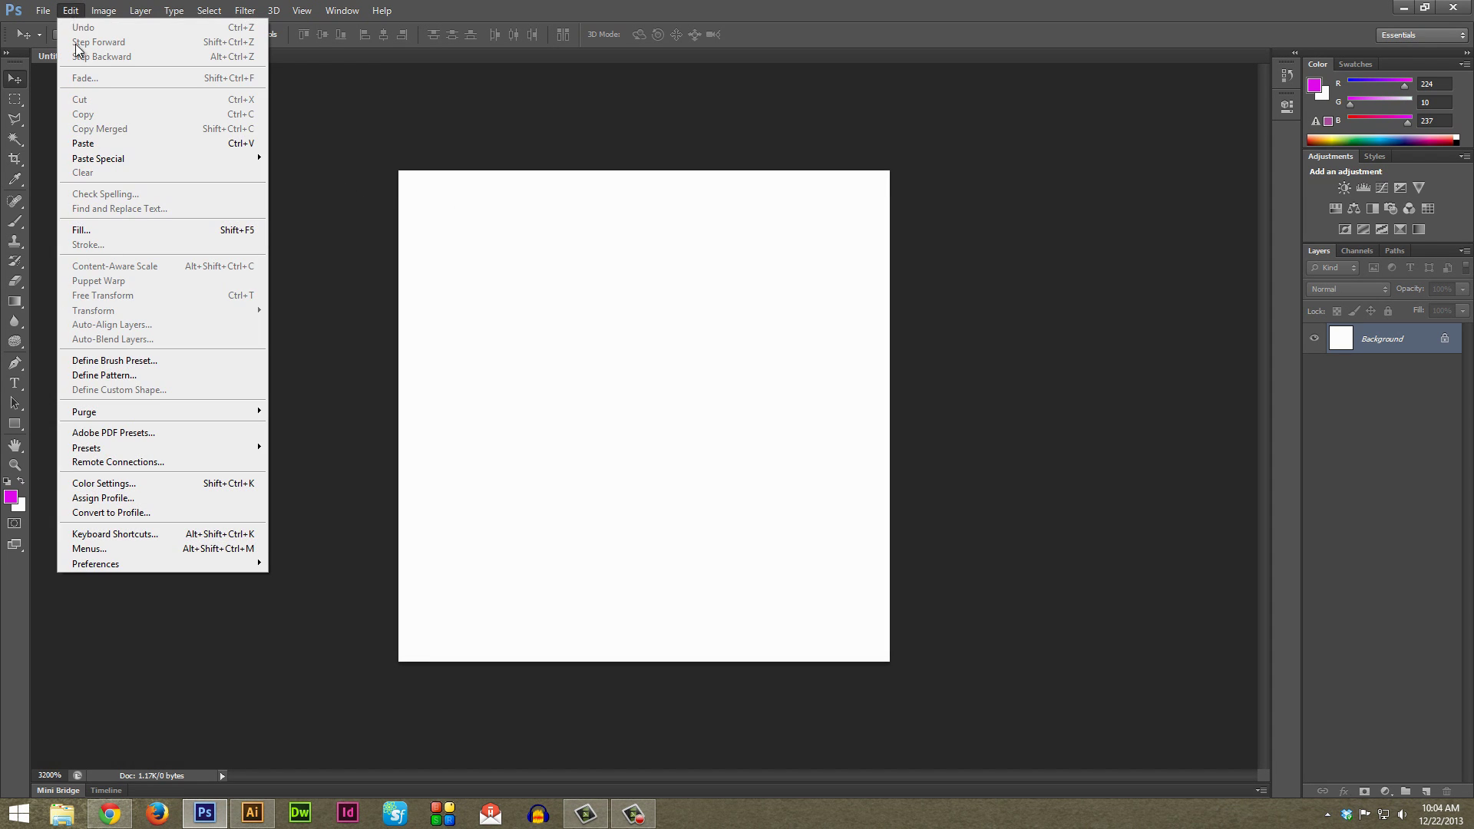
{"action": "mouse_move", "coordinate": [148, 567]}
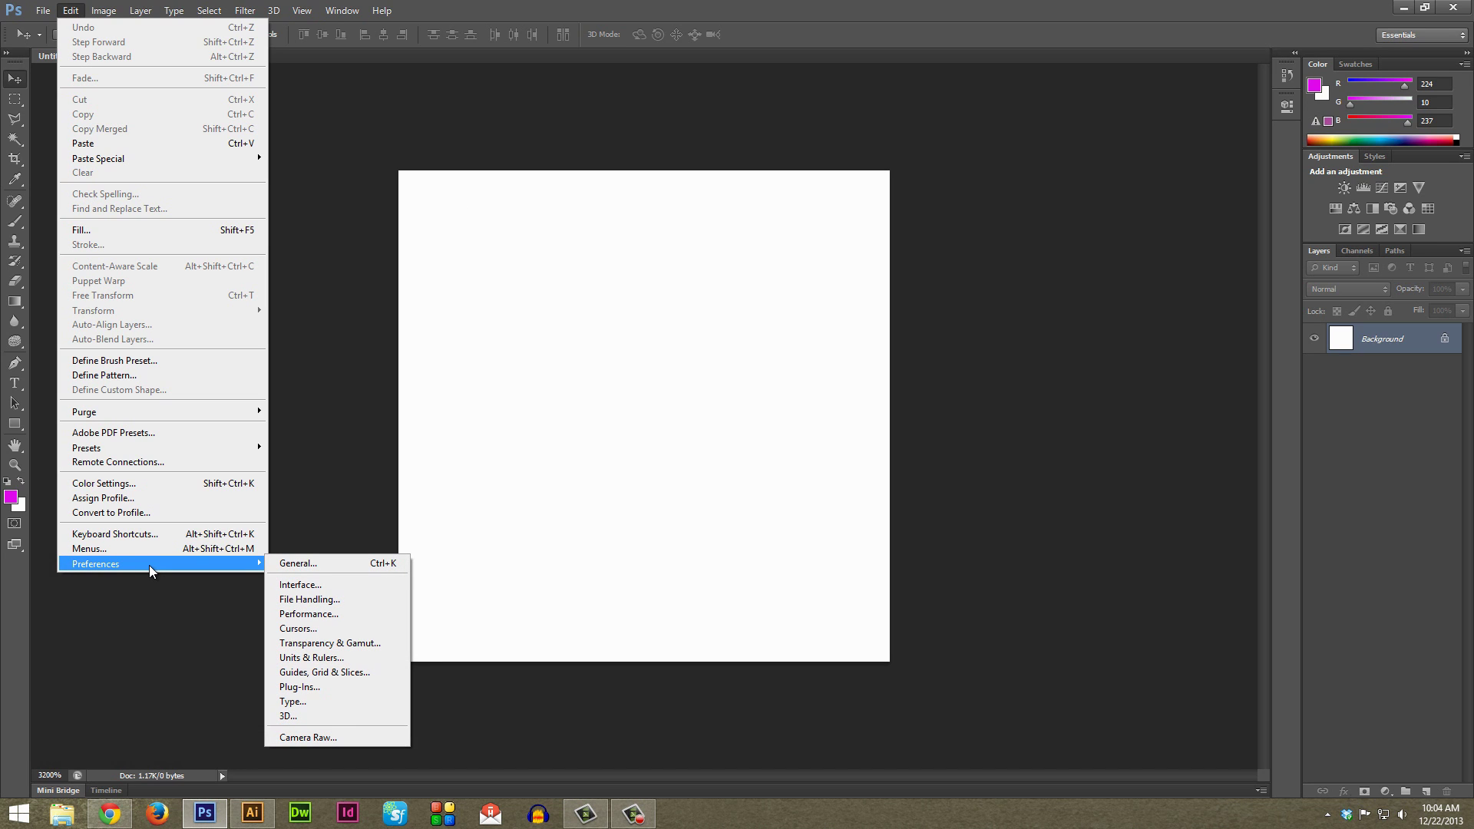
{"action": "left_click", "coordinate": [154, 564]}
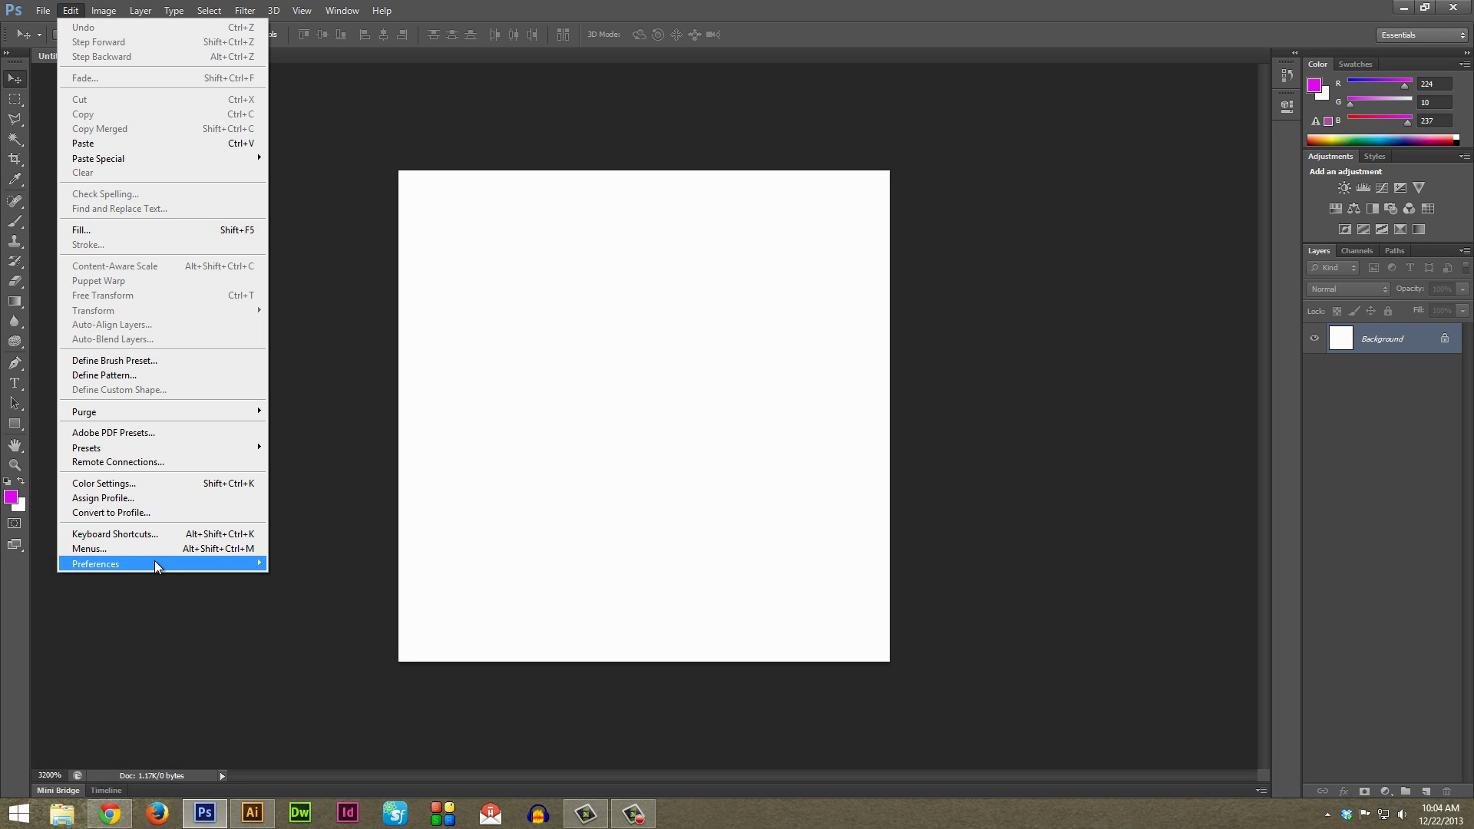
{"action": "left_click", "coordinate": [154, 562]}
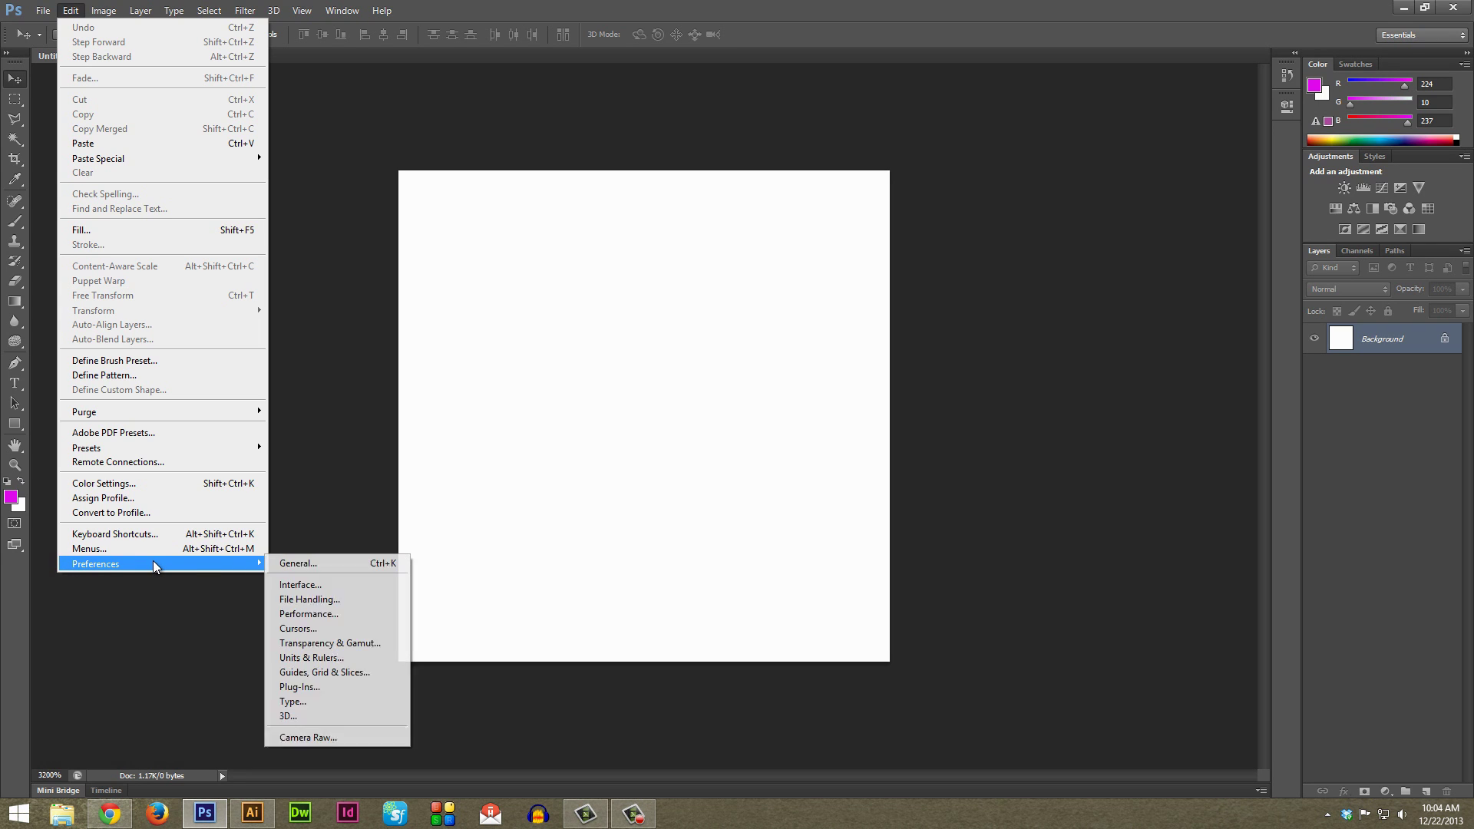
{"action": "left_click", "coordinate": [154, 559]}
{"action": "left_click", "coordinate": [154, 560]}
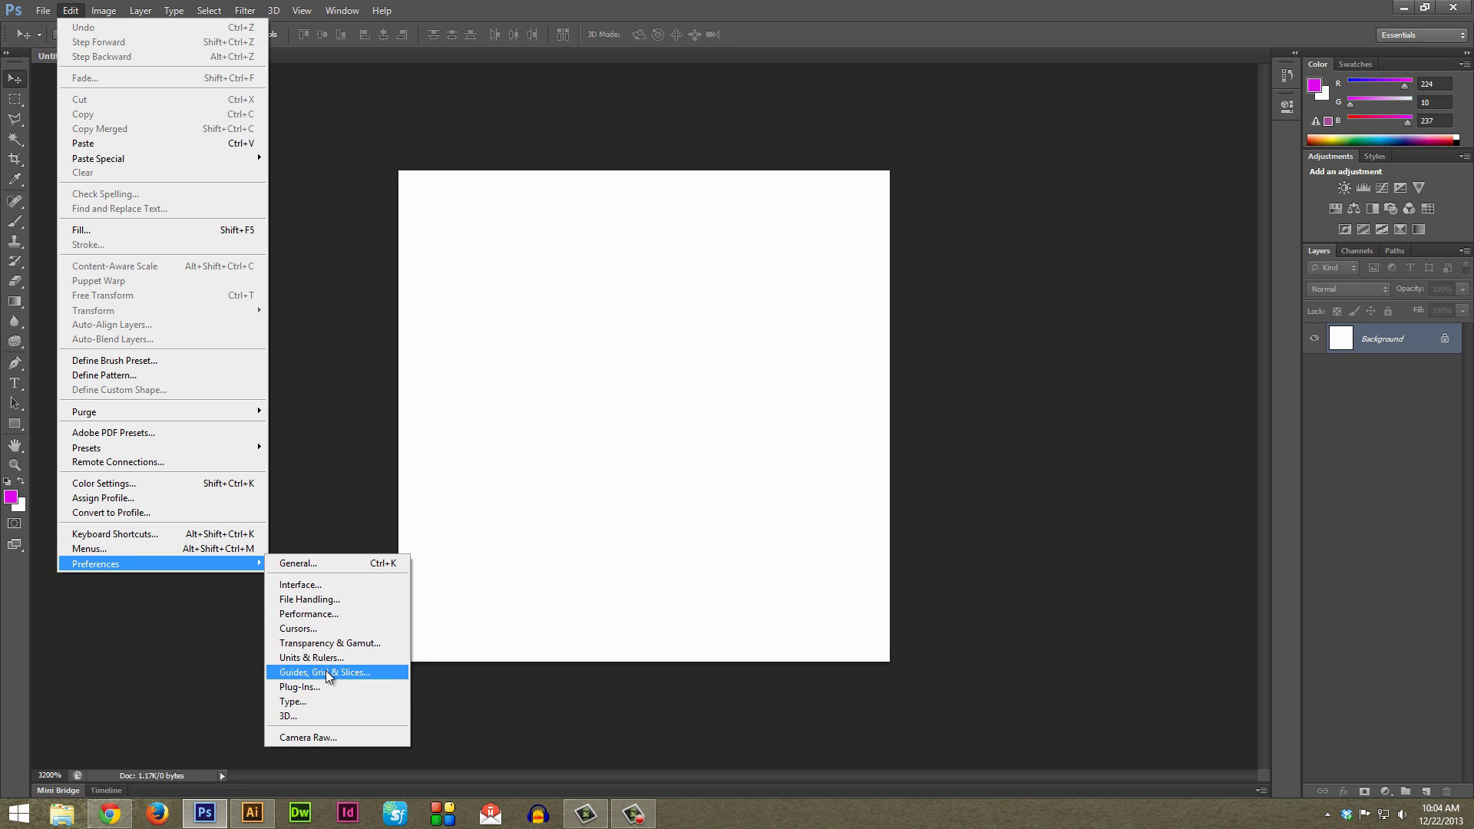
{"action": "left_click", "coordinate": [325, 671]}
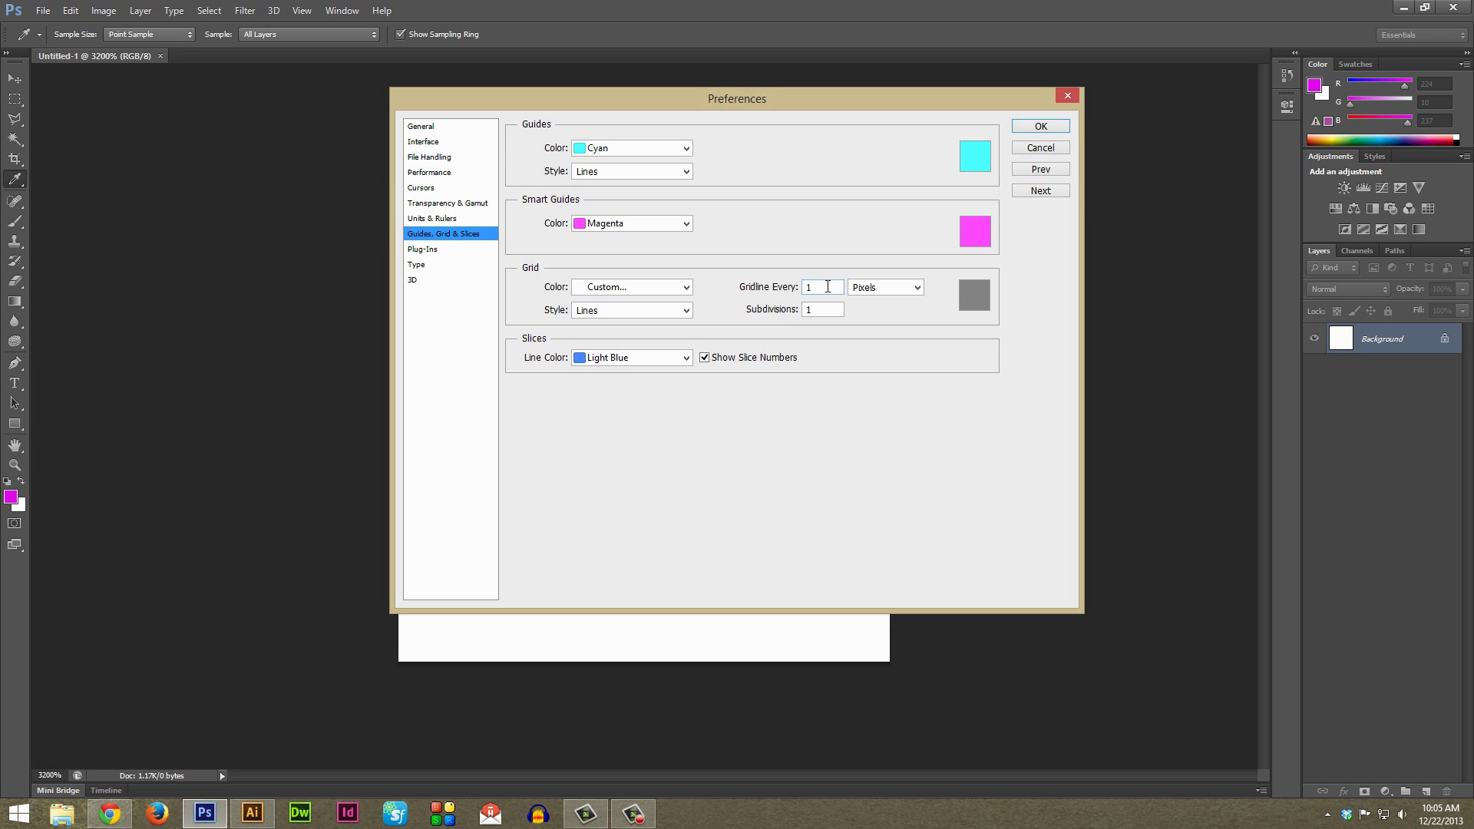
{"action": "left_click", "coordinate": [885, 288]}
{"action": "left_click", "coordinate": [883, 304]}
{"action": "left_click", "coordinate": [819, 310]}
{"action": "left_click", "coordinate": [1052, 126]}
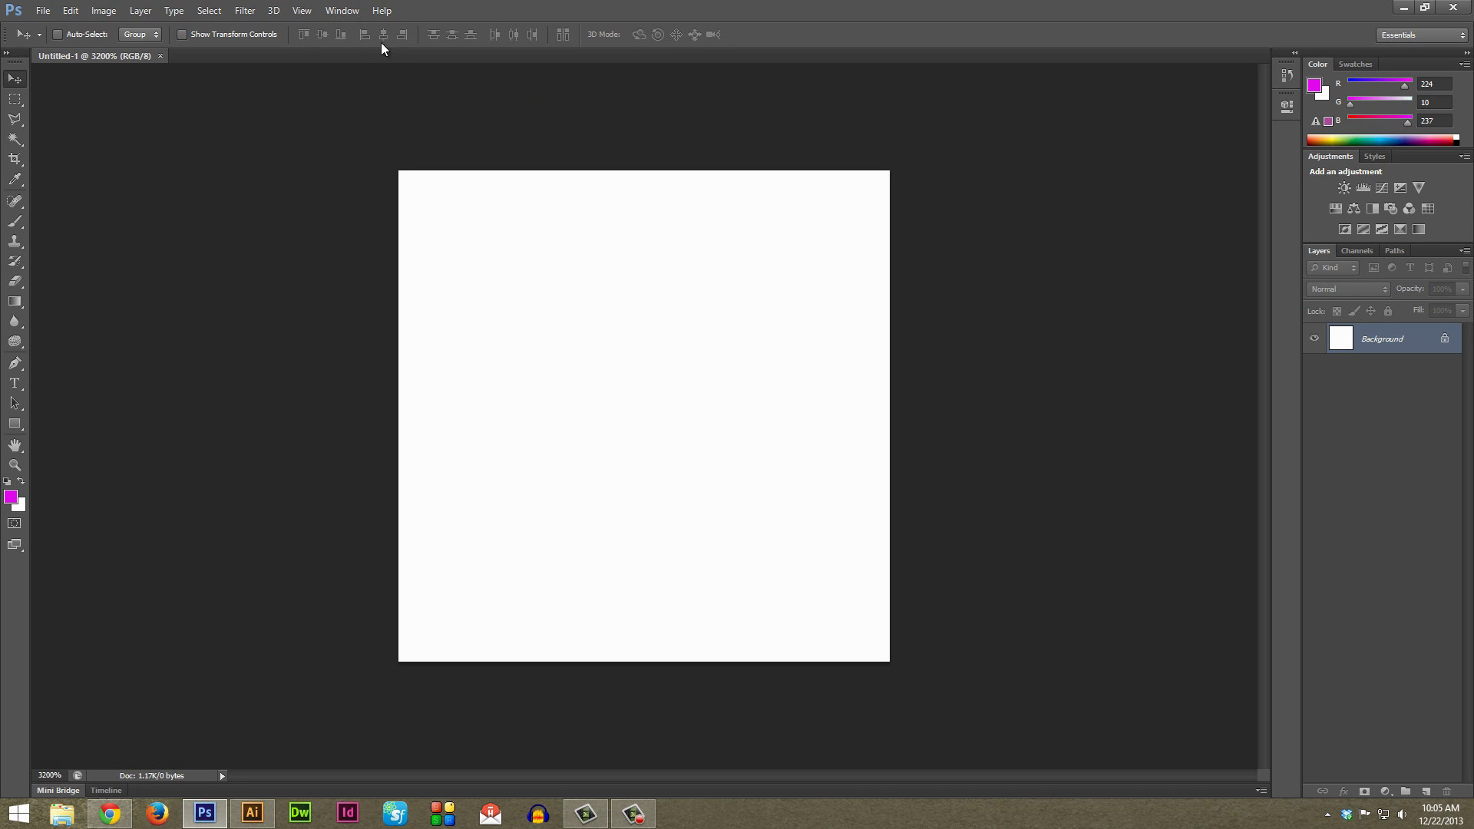
- Show the grid over the canvas
{"action": "left_click", "coordinate": [301, 11]}
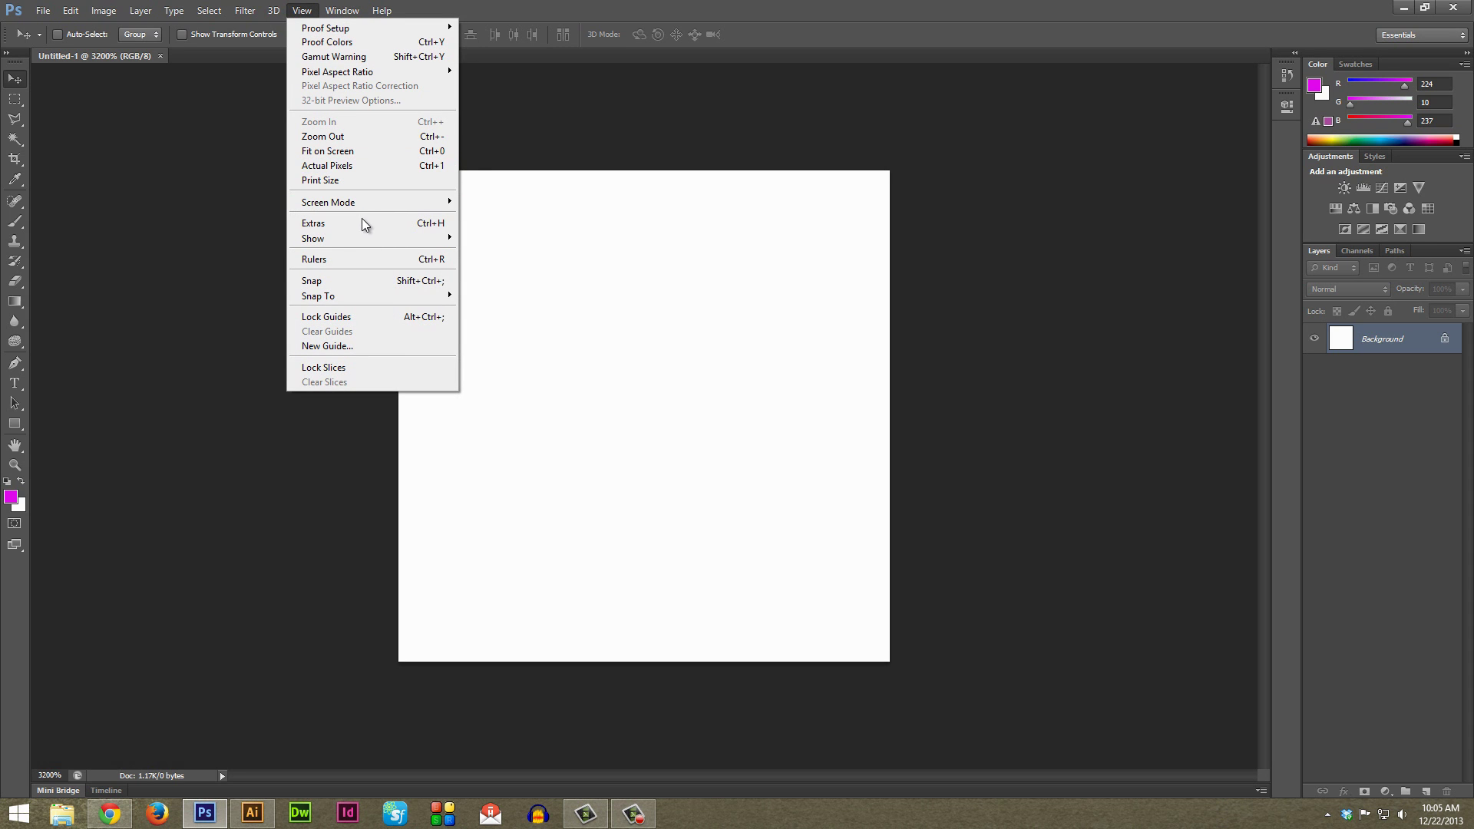
{"action": "mouse_move", "coordinate": [344, 236]}
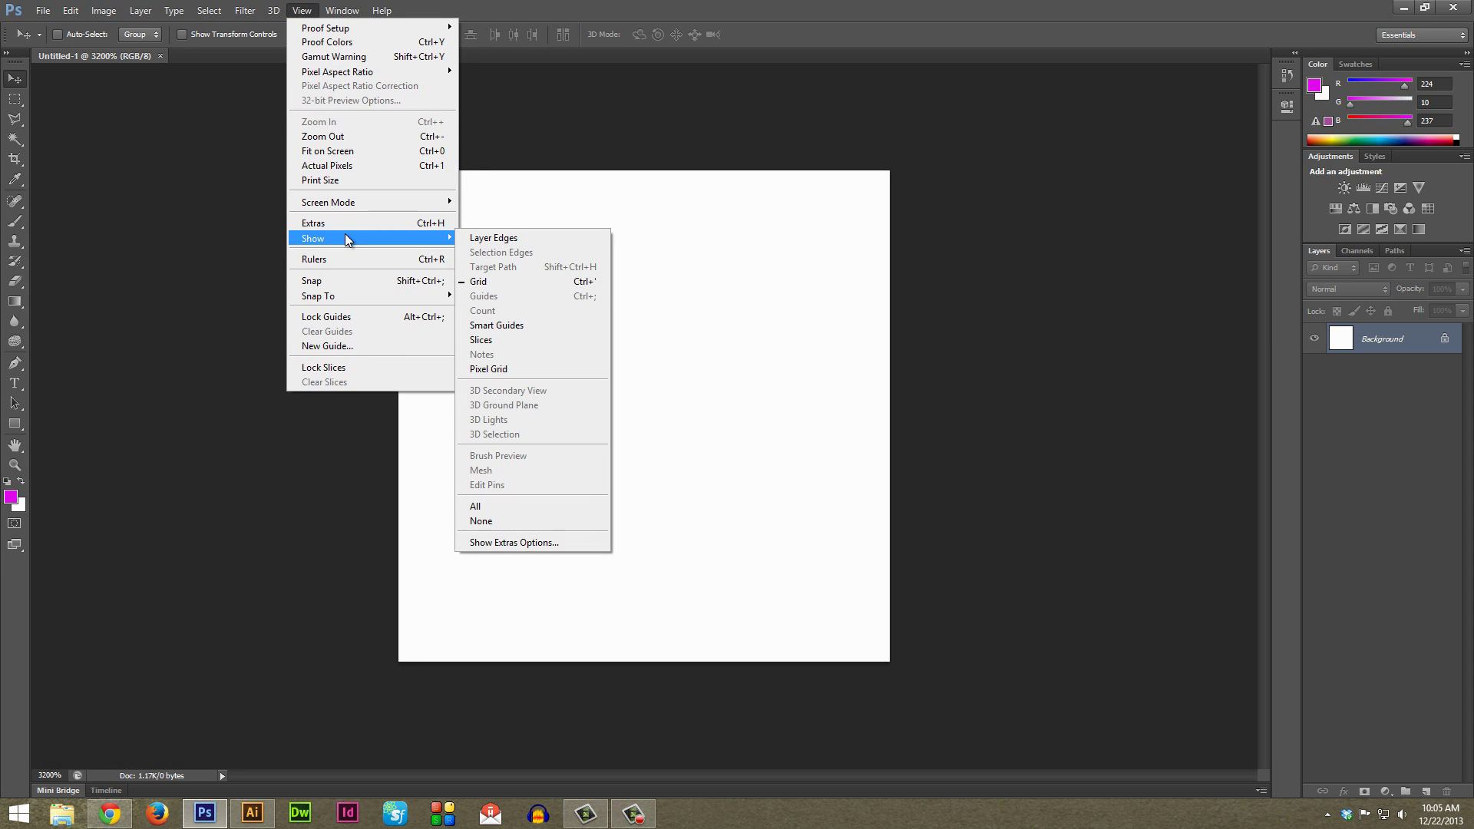
{"action": "left_click", "coordinate": [496, 281]}
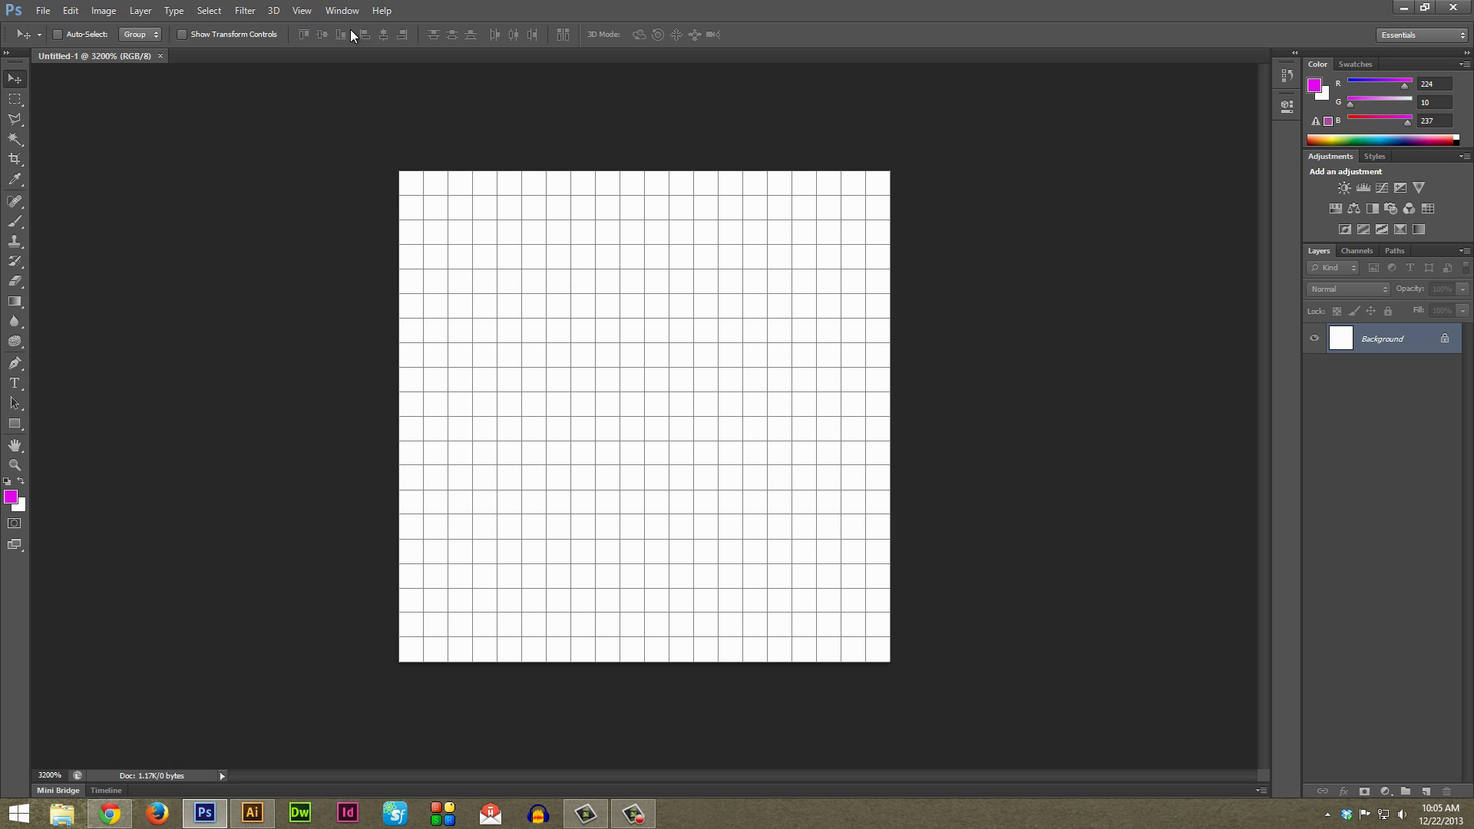
- Turn the extras off to hide the grid, and turn them back on
{"action": "left_click", "coordinate": [302, 10]}
{"action": "mouse_move", "coordinate": [367, 238]}
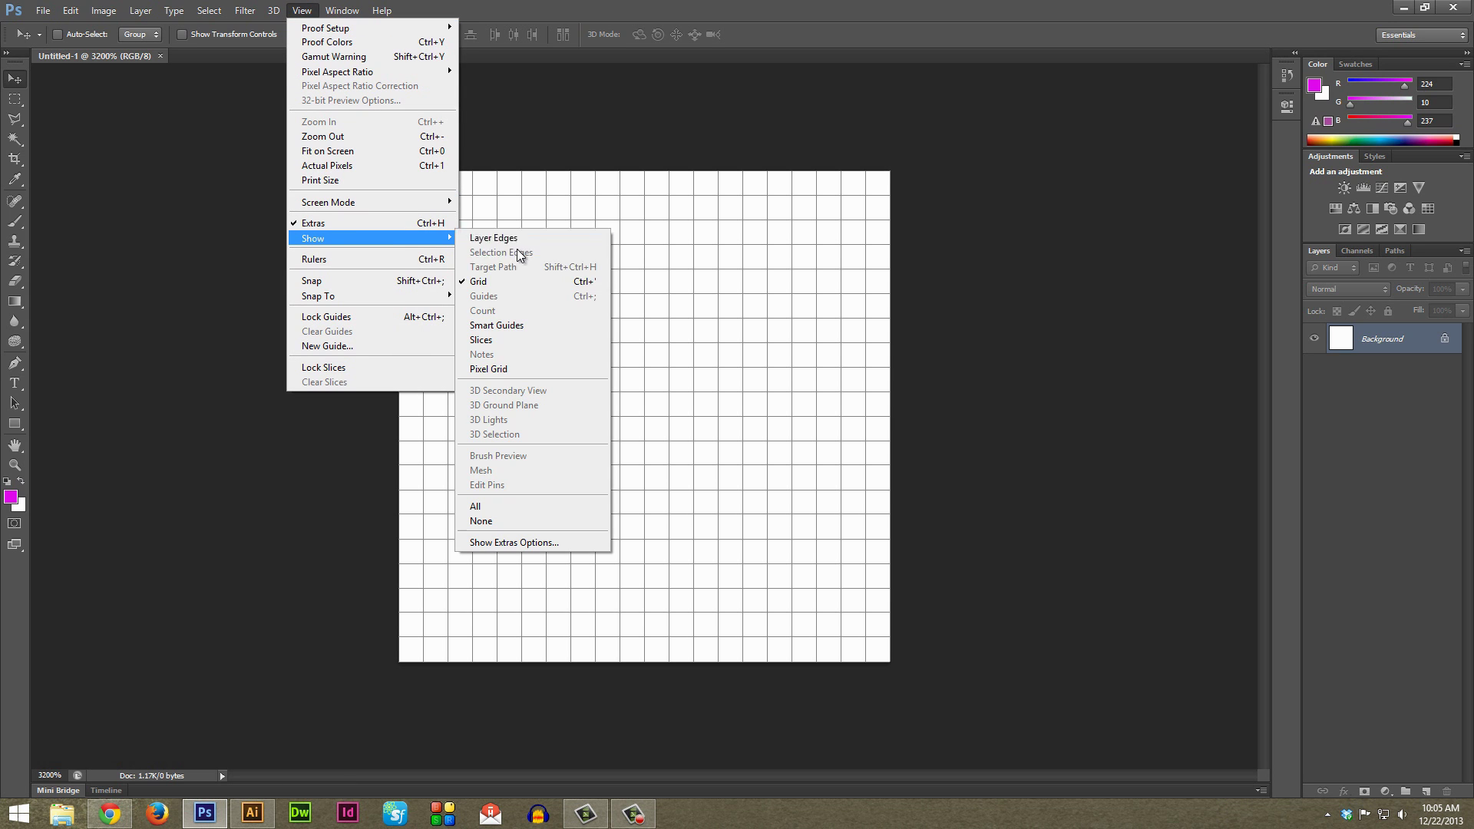
{"action": "left_click", "coordinate": [355, 224]}
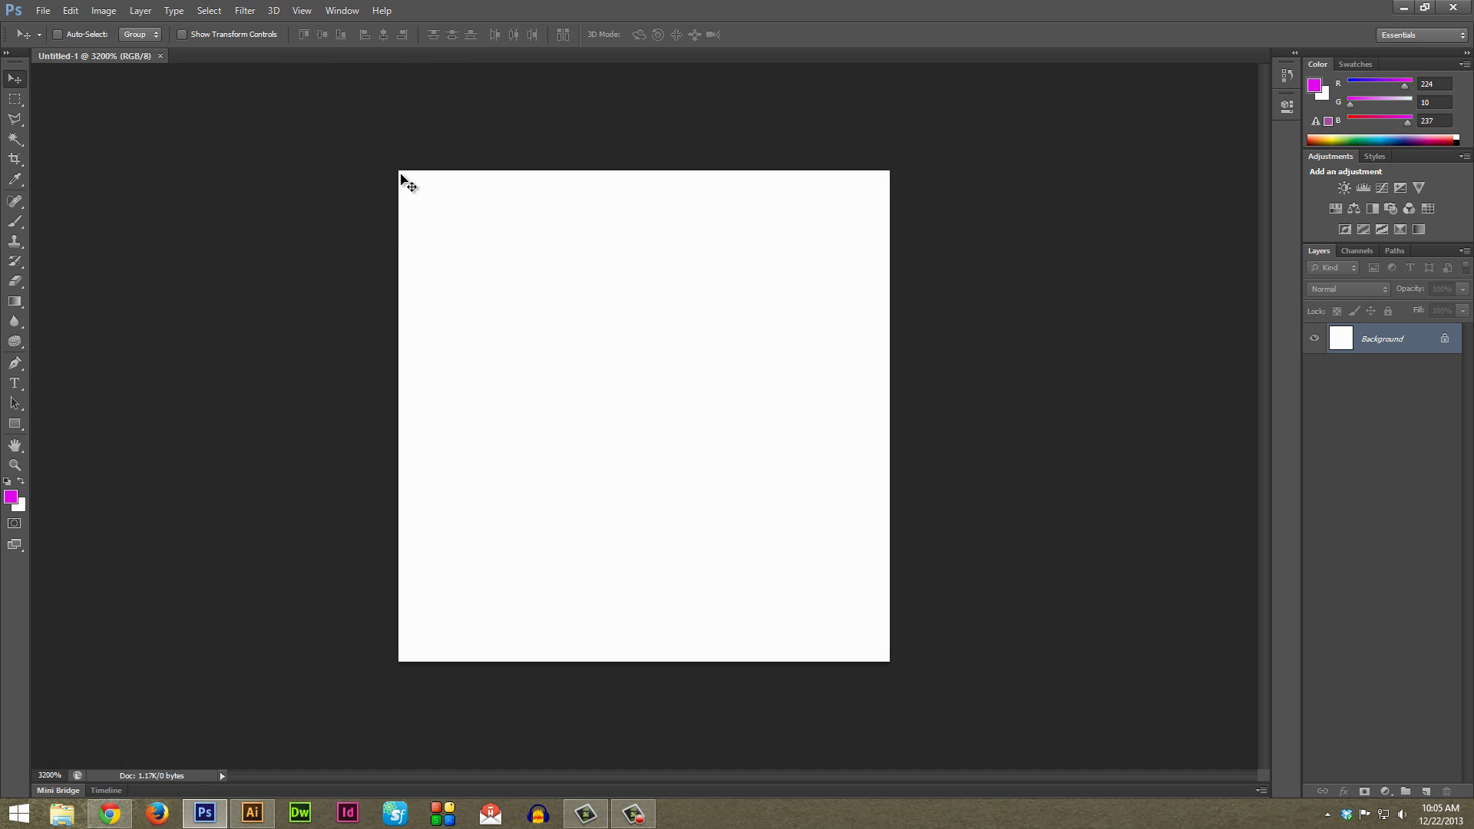
{"action": "left_click", "coordinate": [299, 10]}
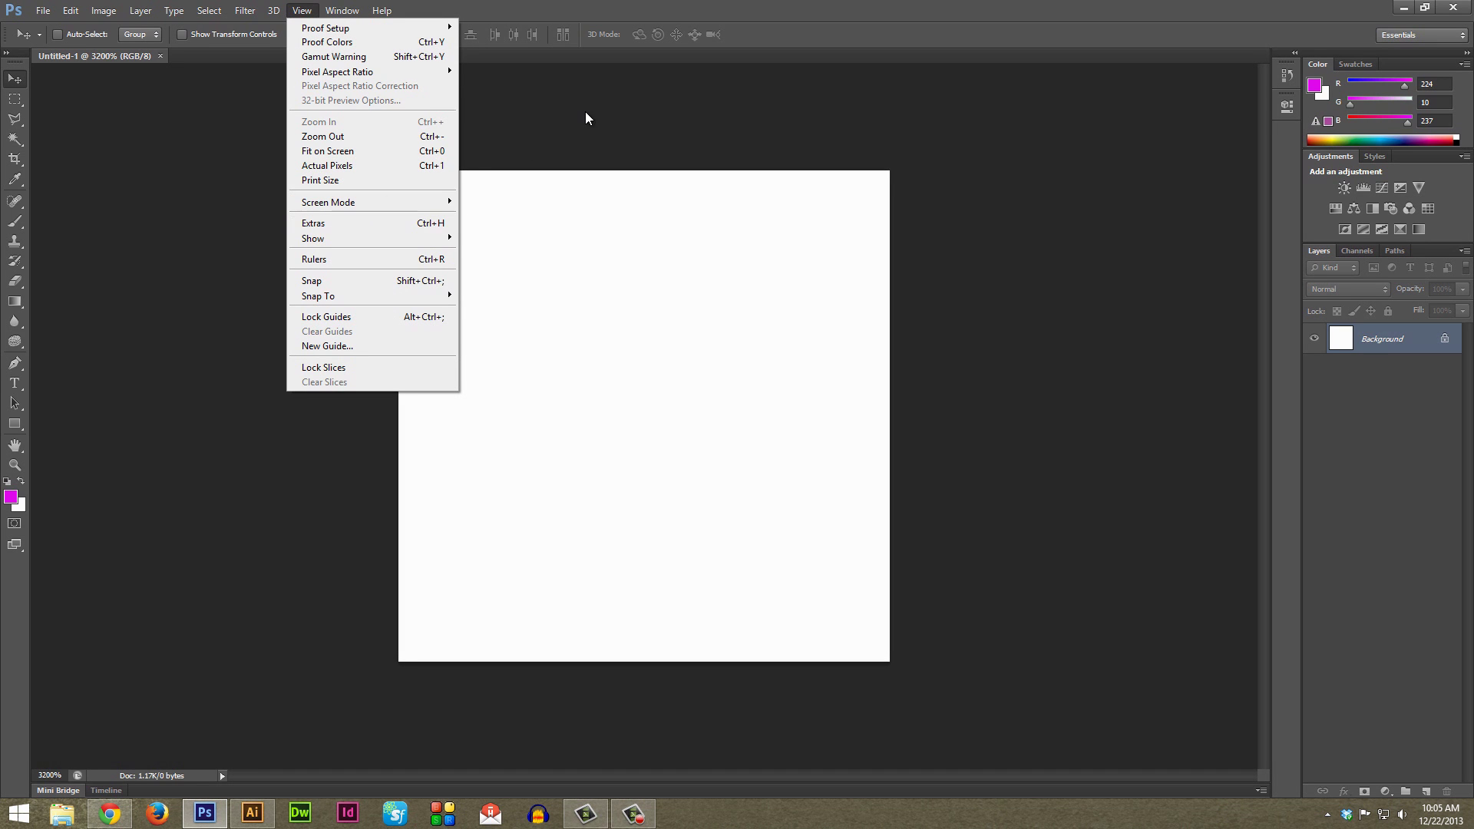
{"action": "left_click", "coordinate": [619, 121]}
{"action": "left_click", "coordinate": [302, 10]}
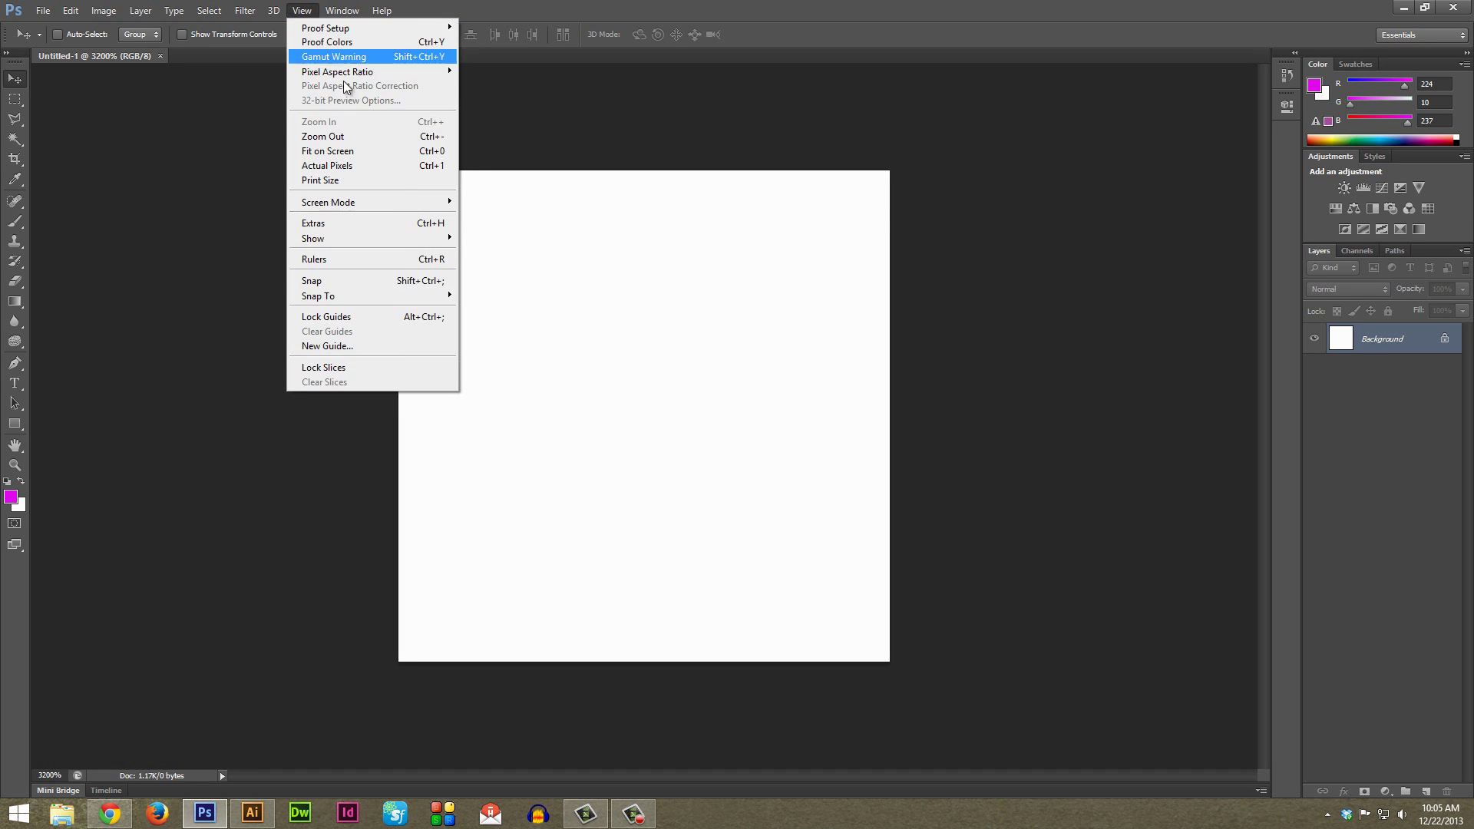
{"action": "left_click", "coordinate": [361, 222]}
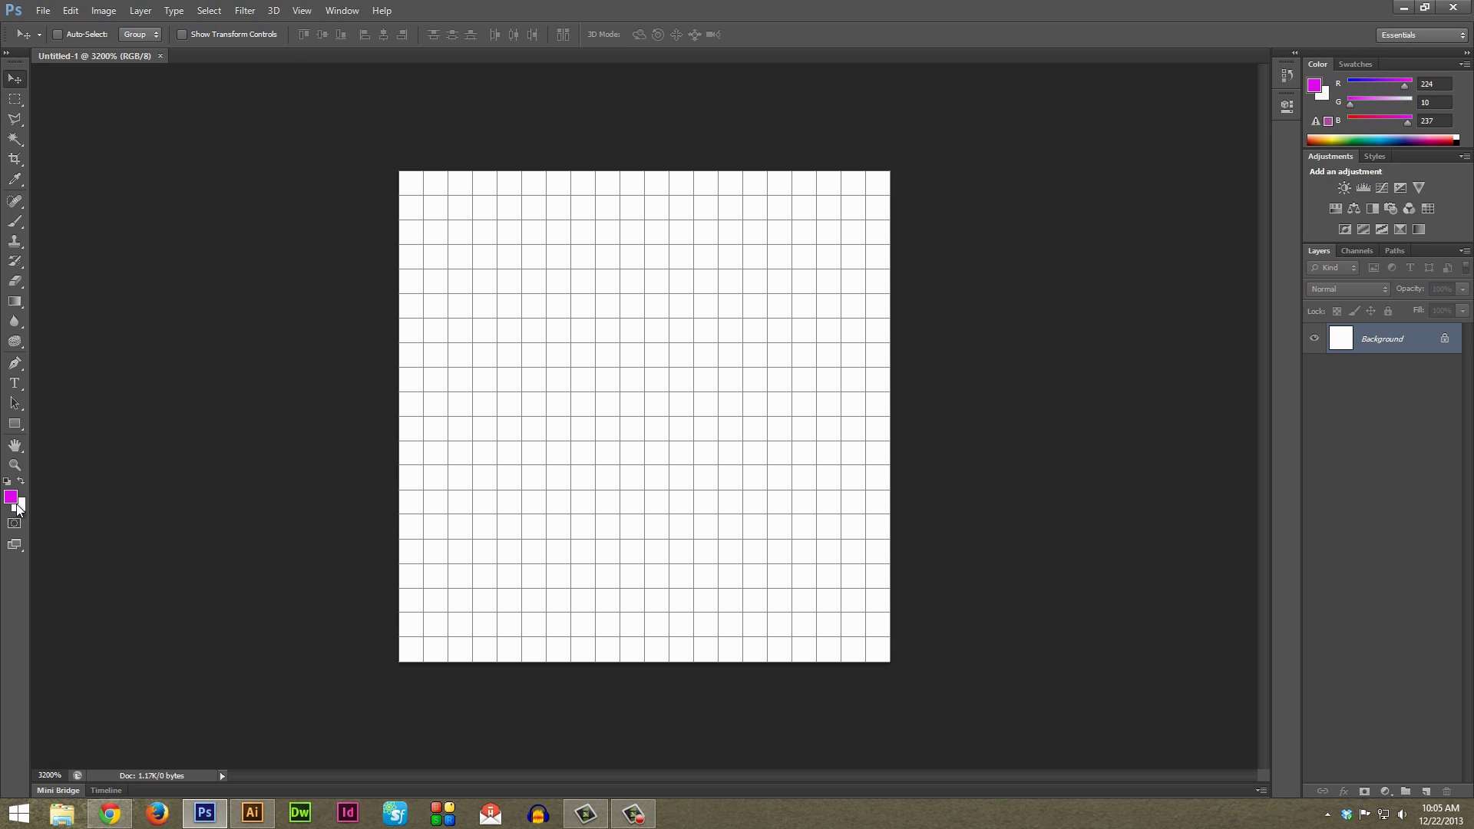
- Activate the Pencil Tool and check its brush size and the Snap setting
{"action": "left_click", "coordinate": [14, 224]}
{"action": "left_click", "coordinate": [13, 226]}
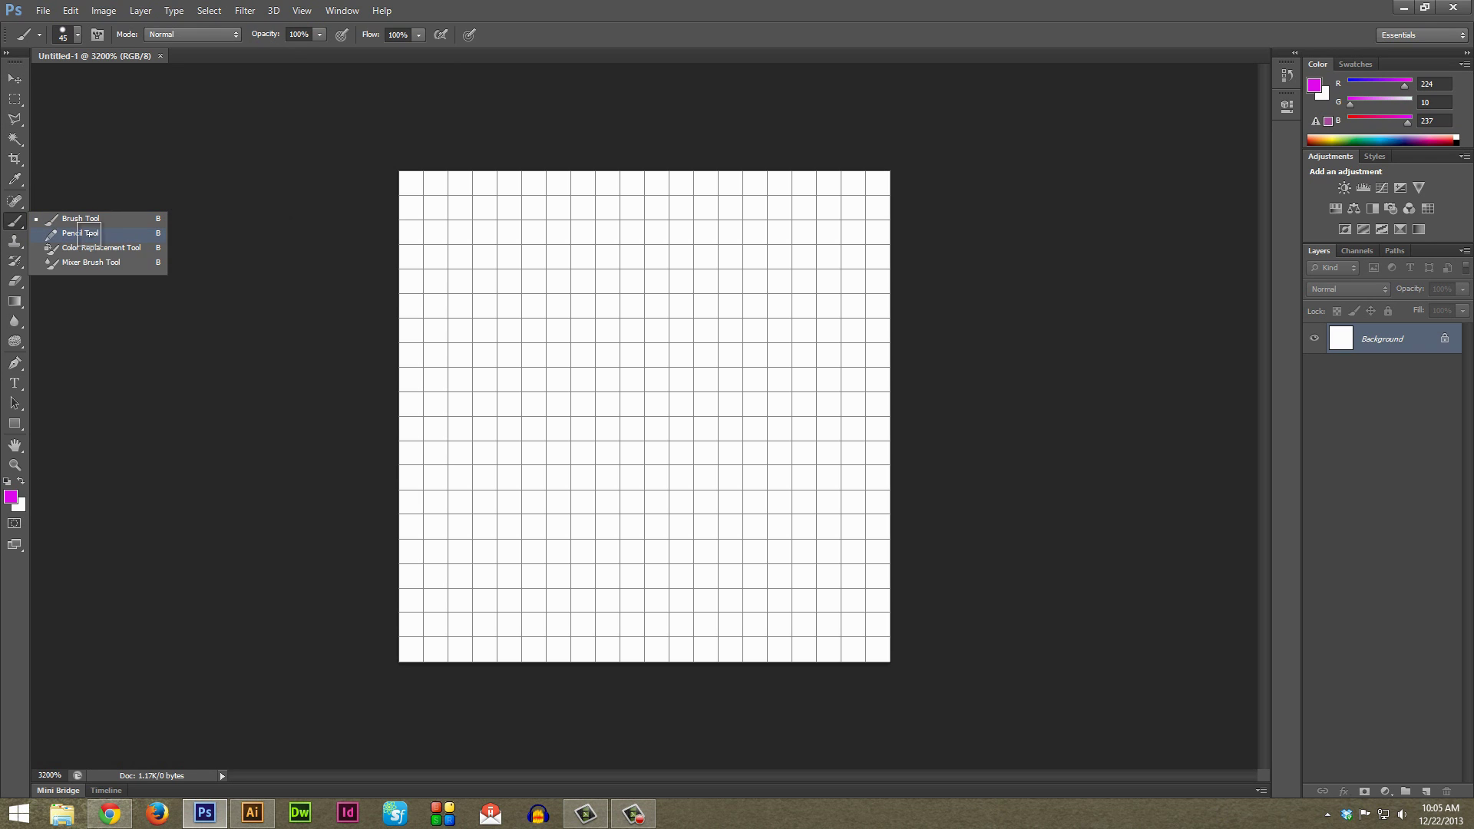
{"action": "left_click", "coordinate": [88, 232]}
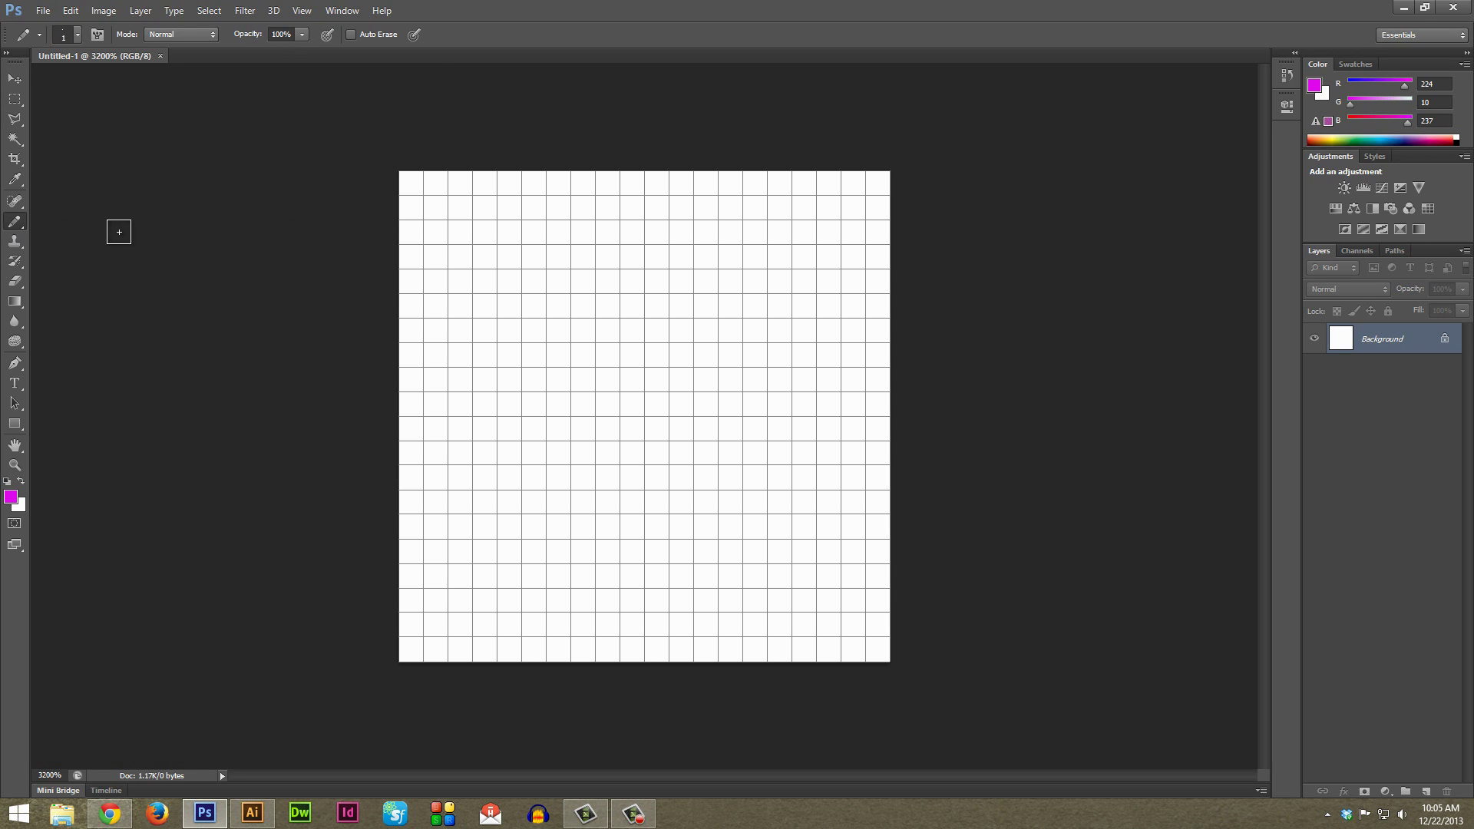
{"action": "left_click", "coordinate": [64, 33]}
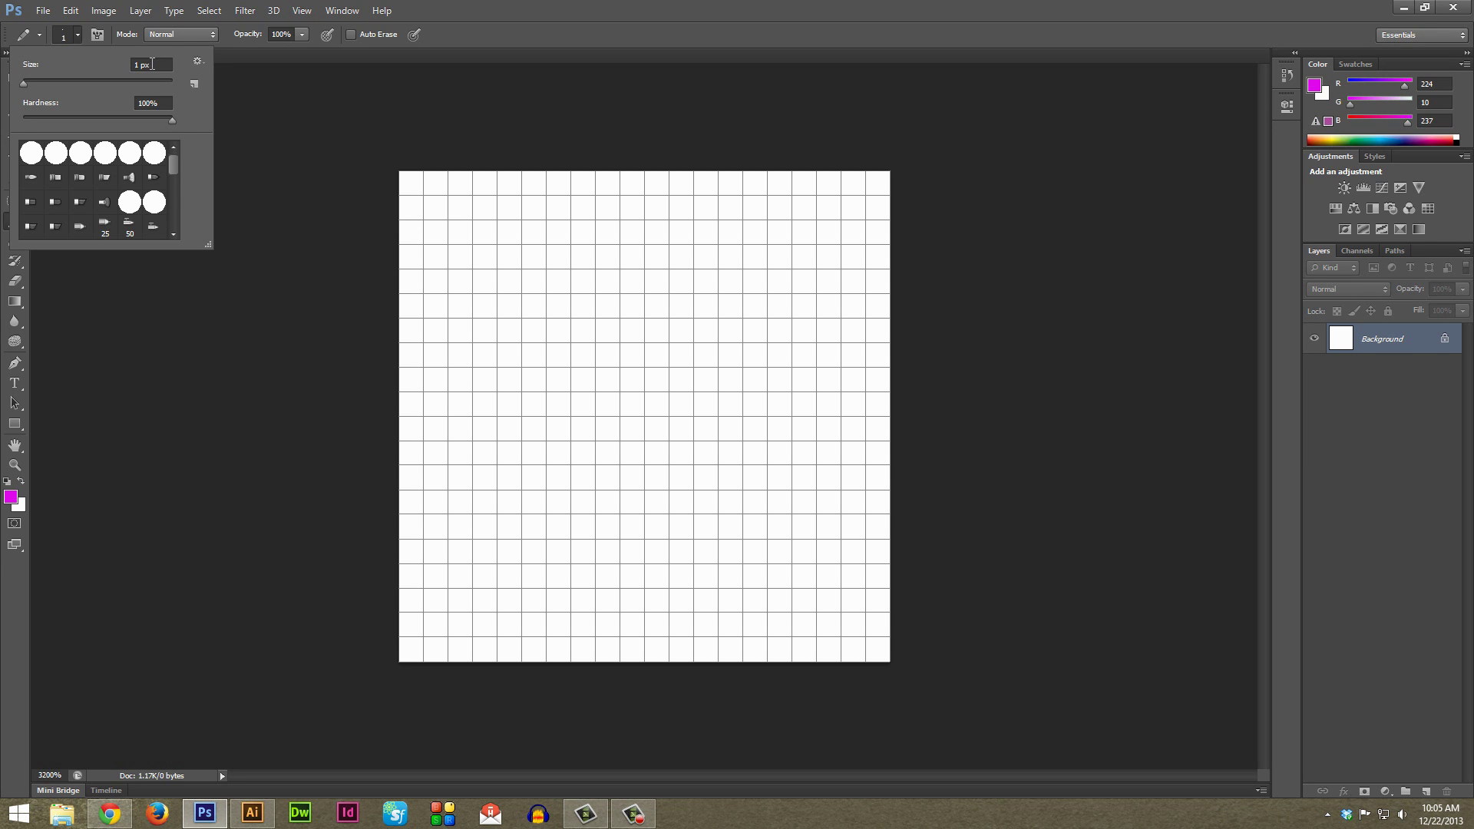
{"action": "left_click", "coordinate": [491, 44]}
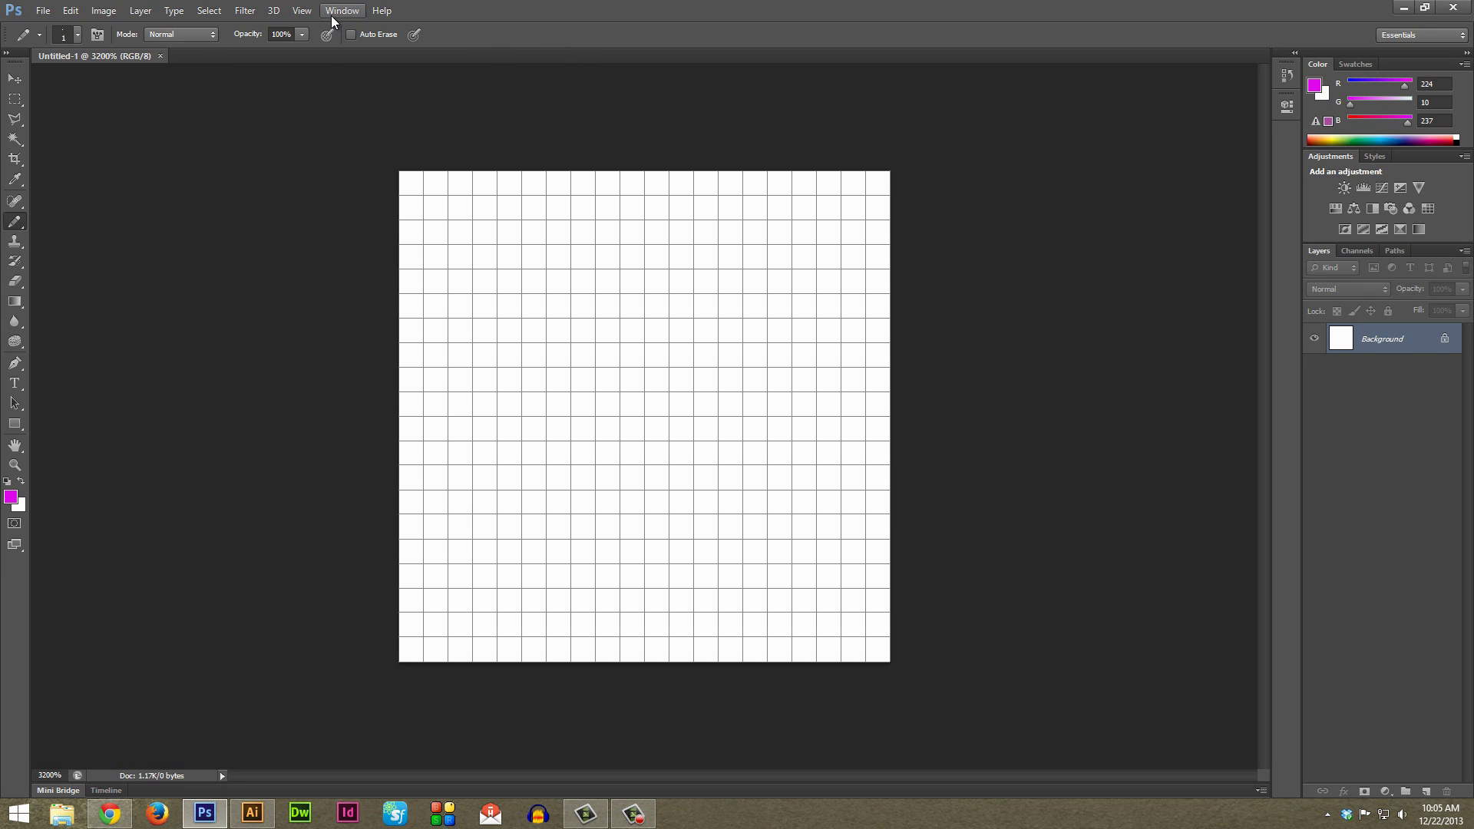
{"action": "left_click", "coordinate": [310, 12]}
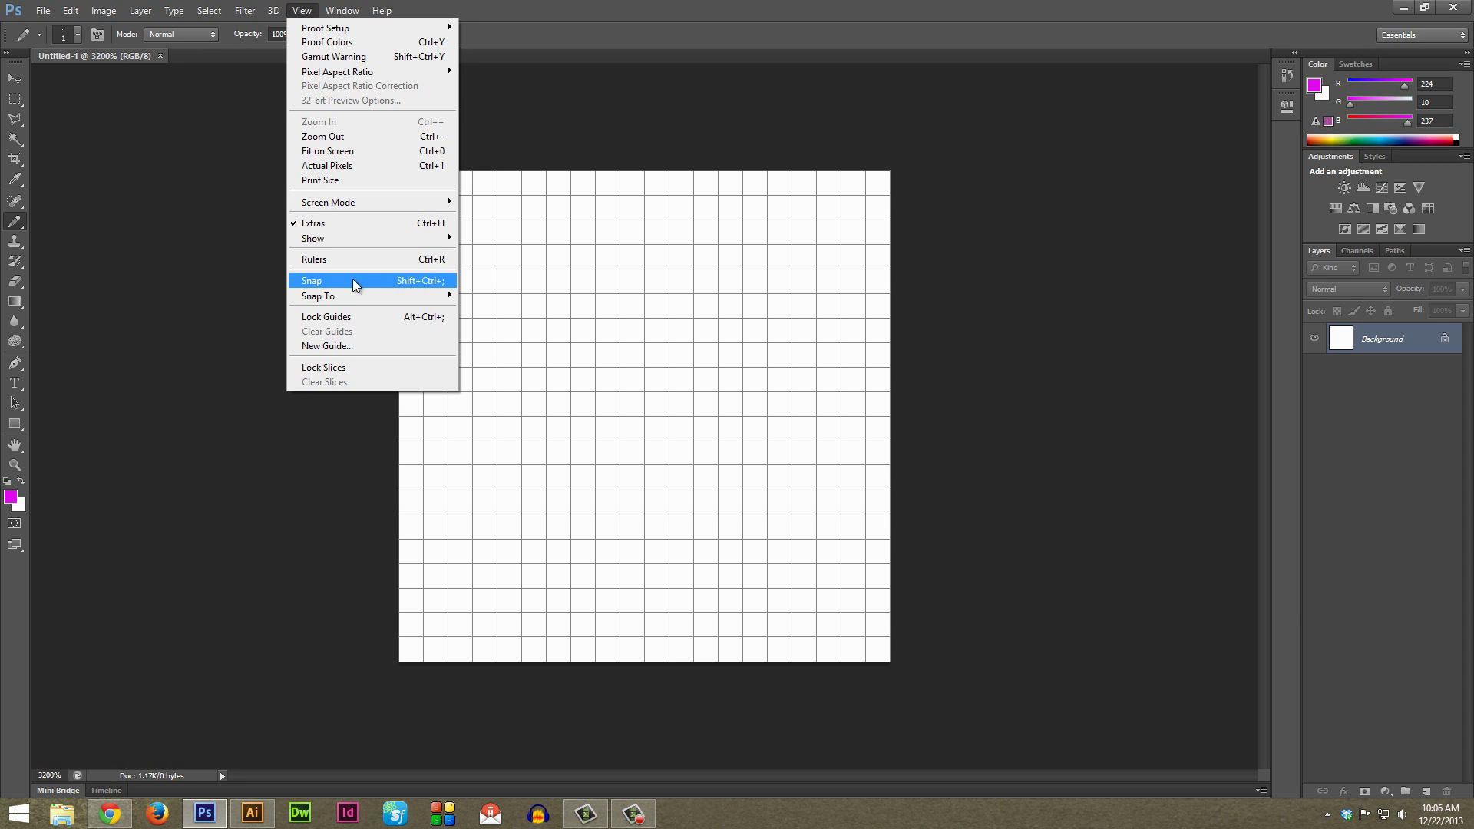
{"action": "left_click", "coordinate": [559, 78]}
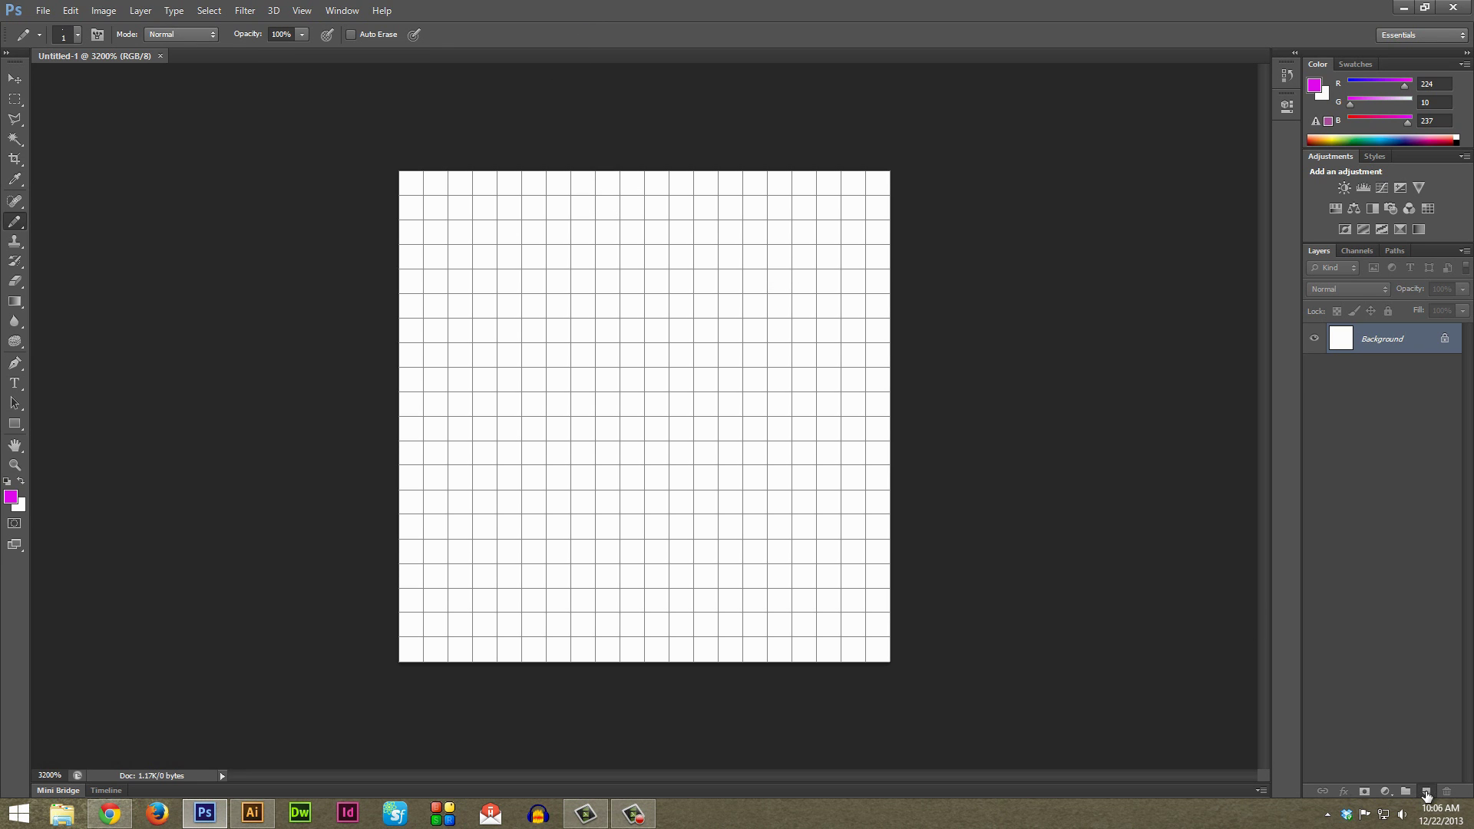
- Add a new layer above the background and name it Purple
{"action": "left_click", "coordinate": [1427, 796]}
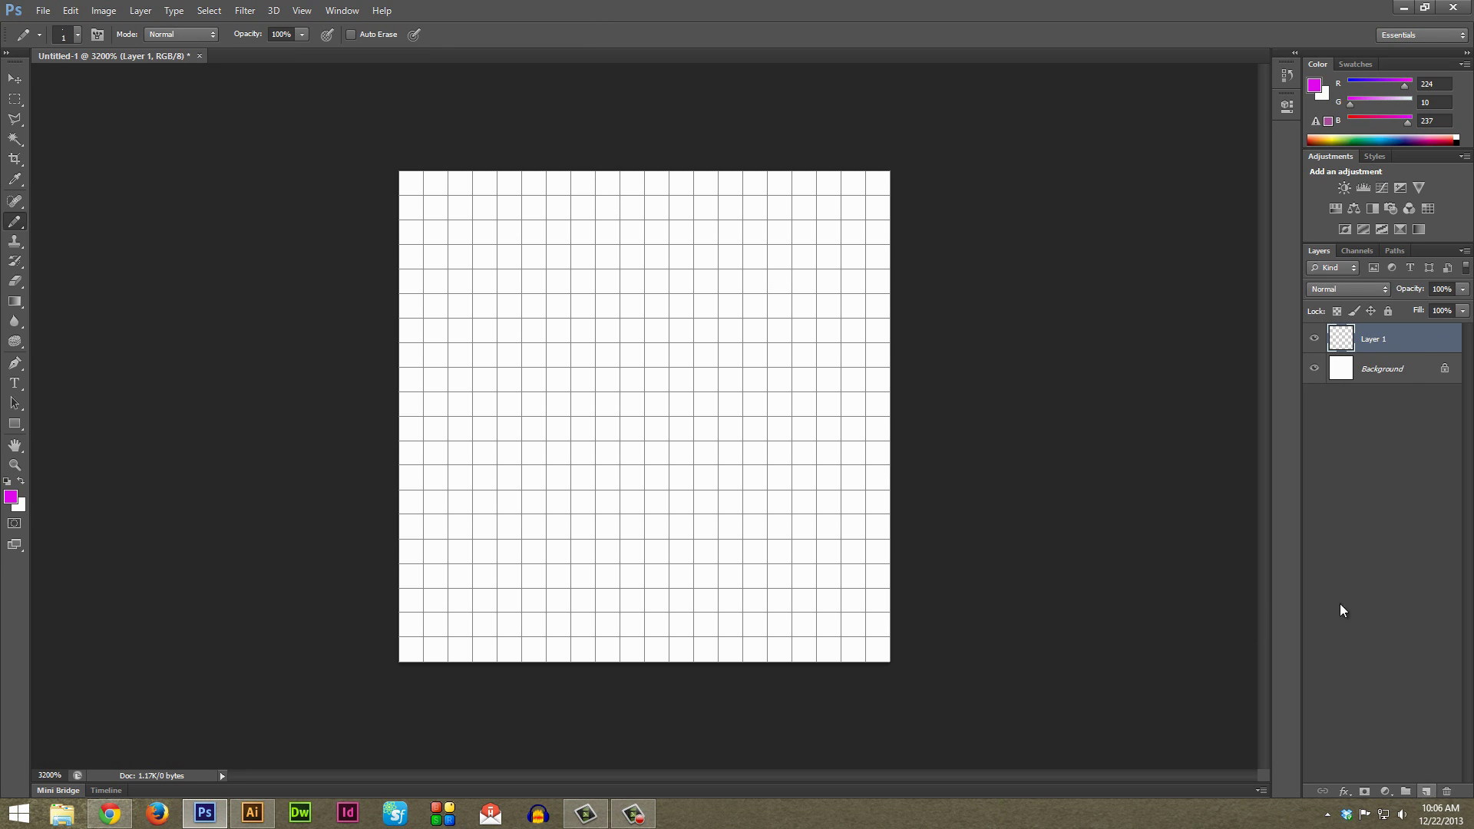
{"action": "double_click", "coordinate": [1376, 341]}
{"action": "type", "text": "Purple"}
{"action": "key", "text": "Return"}
- Paint four purple pixels on the Purple layer, one on each side of an empty pixel near the canvas centre
{"action": "left_click", "coordinate": [632, 379]}
{"action": "left_click", "coordinate": [608, 405]}
{"action": "left_click", "coordinate": [630, 427]}
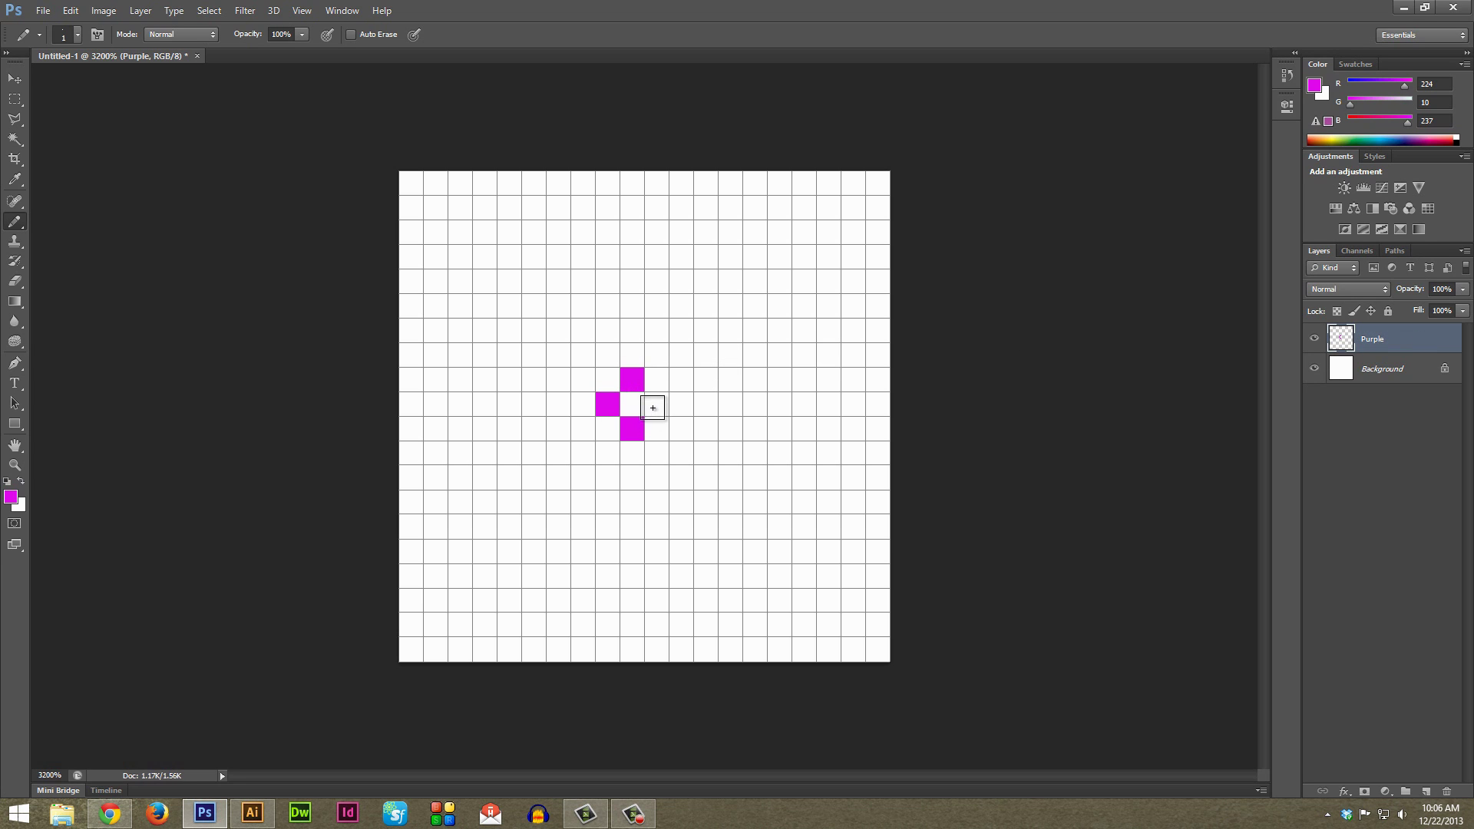
{"action": "left_click", "coordinate": [655, 406]}
- Add a new layer above the Purple layer and name it Blue
{"action": "left_click", "coordinate": [1426, 793]}
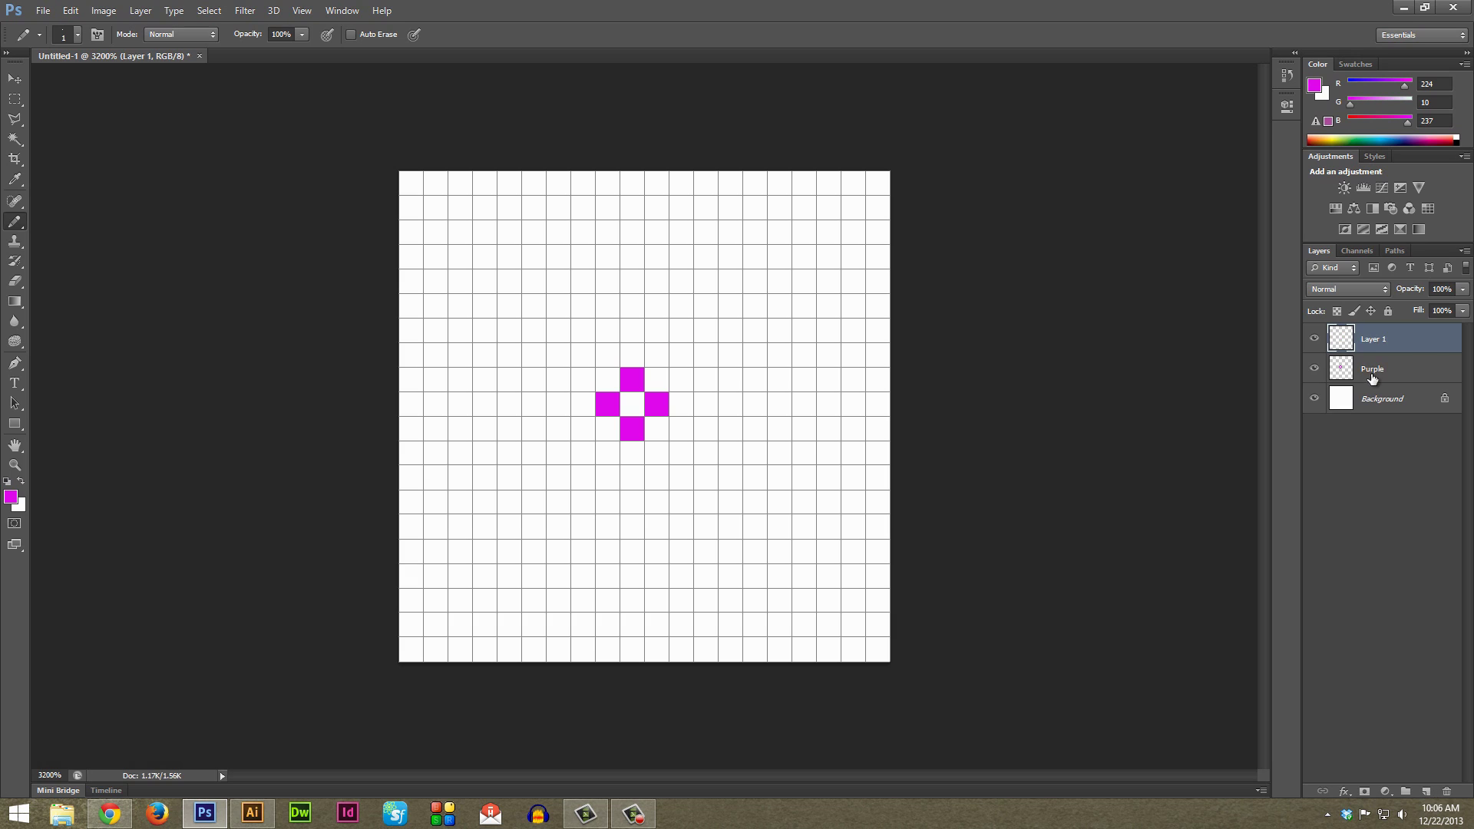
{"action": "double_click", "coordinate": [1380, 338]}
{"action": "type", "text": "Blue"}
{"action": "key", "text": "Return"}
- Set the foreground color to the bright blue 00d8ff
{"action": "left_click", "coordinate": [11, 497]}
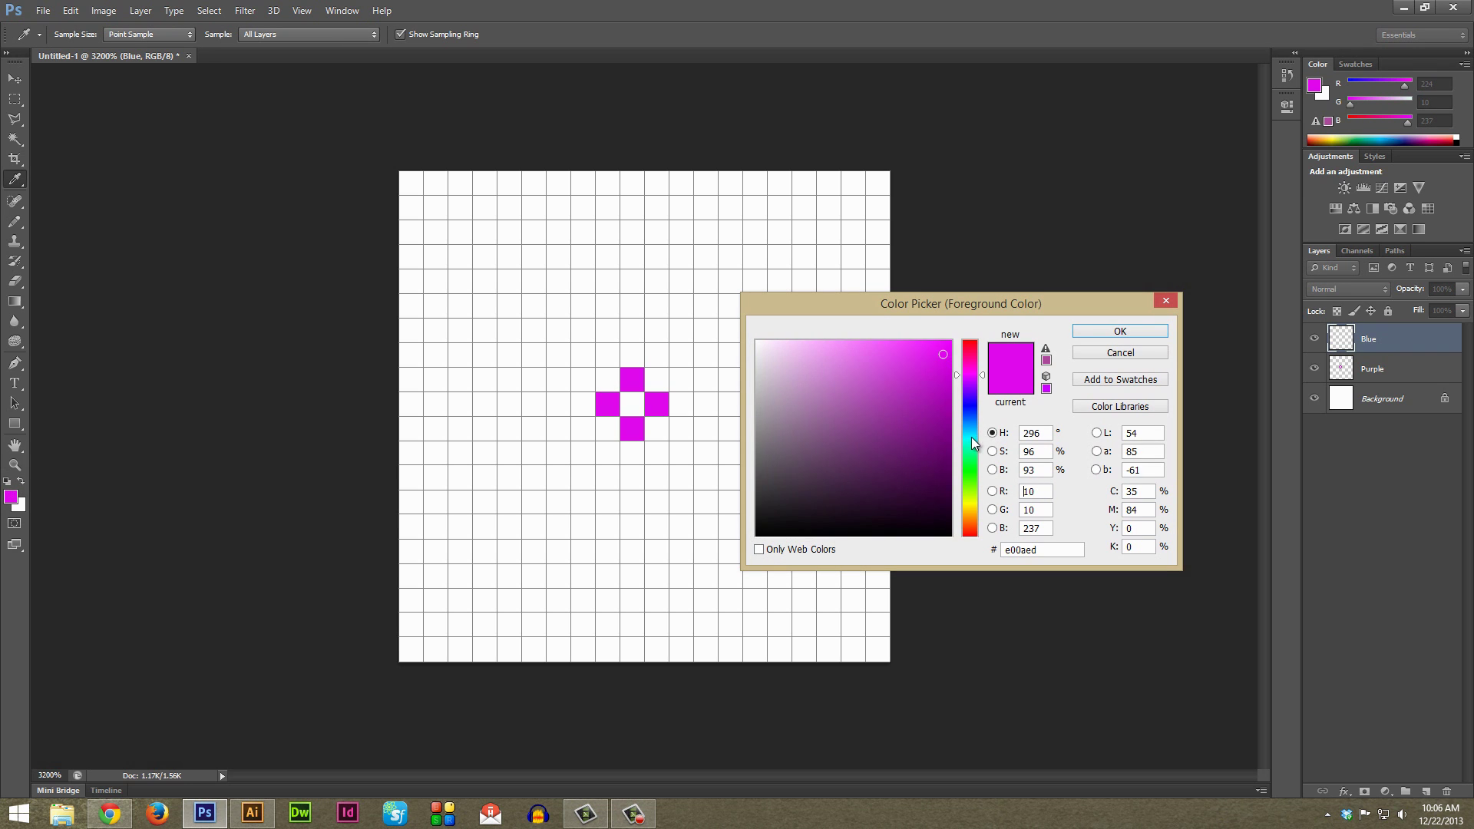
{"action": "left_click", "coordinate": [971, 437]}
{"action": "left_click", "coordinate": [950, 342]}
{"action": "left_click", "coordinate": [984, 447]}
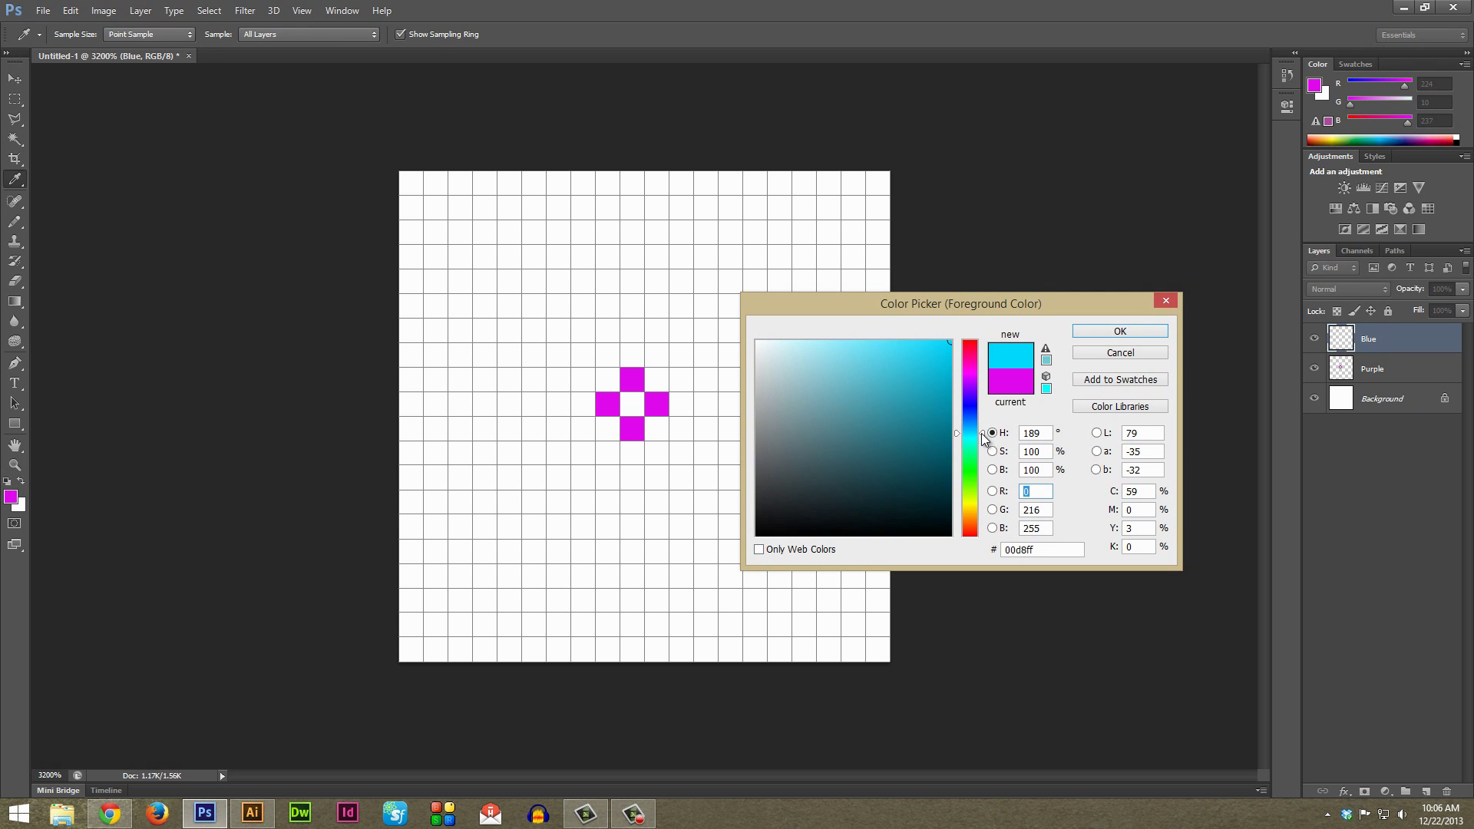
{"action": "left_click", "coordinate": [1120, 331]}
- On the Blue layer, paint the pixel between the four purple ones and an eight-pixel diamond ring around them
{"action": "left_click", "coordinate": [633, 404]}
{"action": "left_click", "coordinate": [609, 379]}
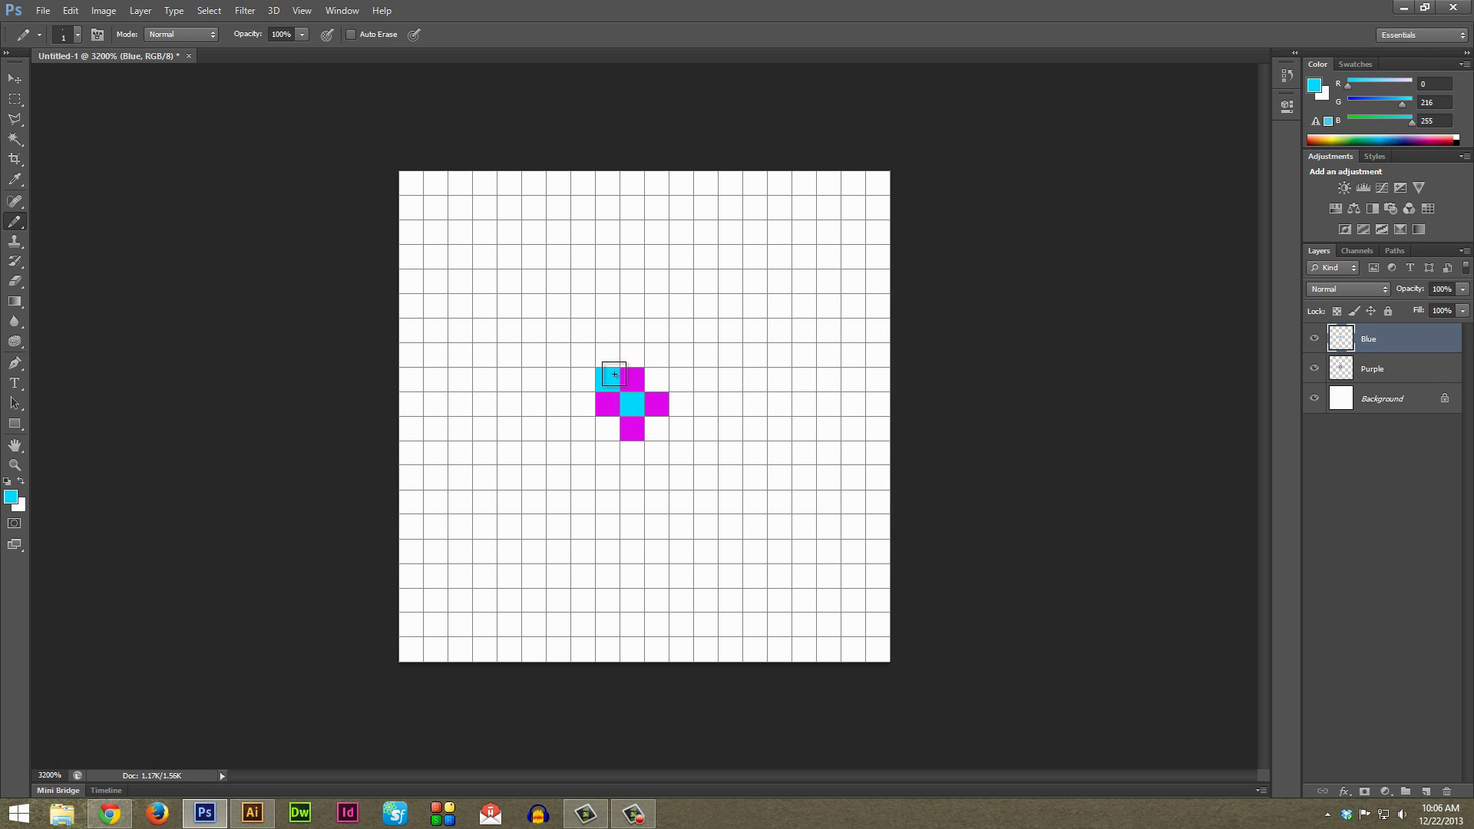
{"action": "left_click", "coordinate": [632, 354]}
{"action": "left_click", "coordinate": [657, 379]}
{"action": "left_click", "coordinate": [681, 404]}
{"action": "left_click", "coordinate": [657, 429]}
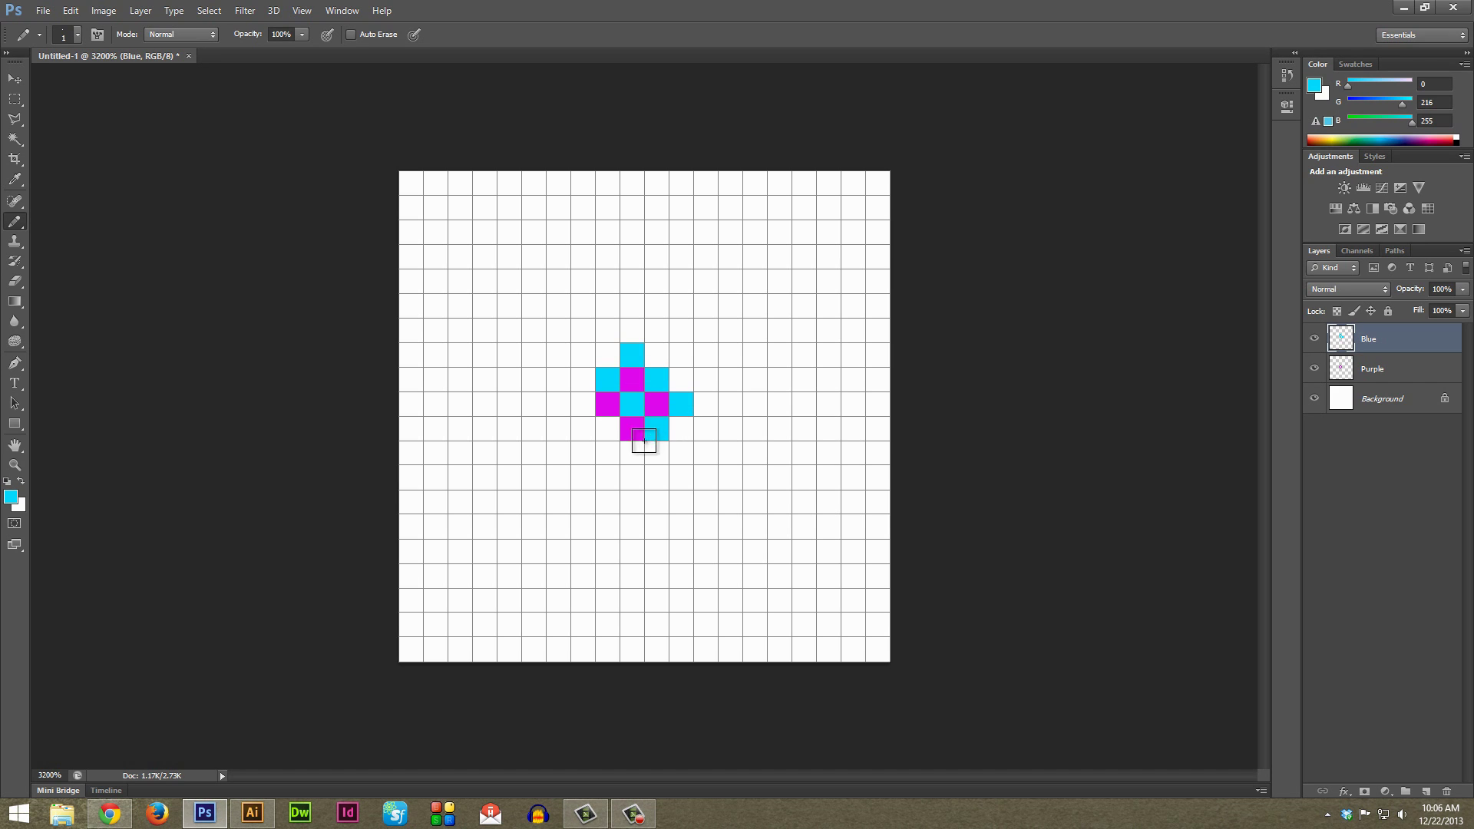
{"action": "left_click", "coordinate": [632, 453]}
{"action": "left_click", "coordinate": [608, 428]}
{"action": "left_click", "coordinate": [584, 403]}
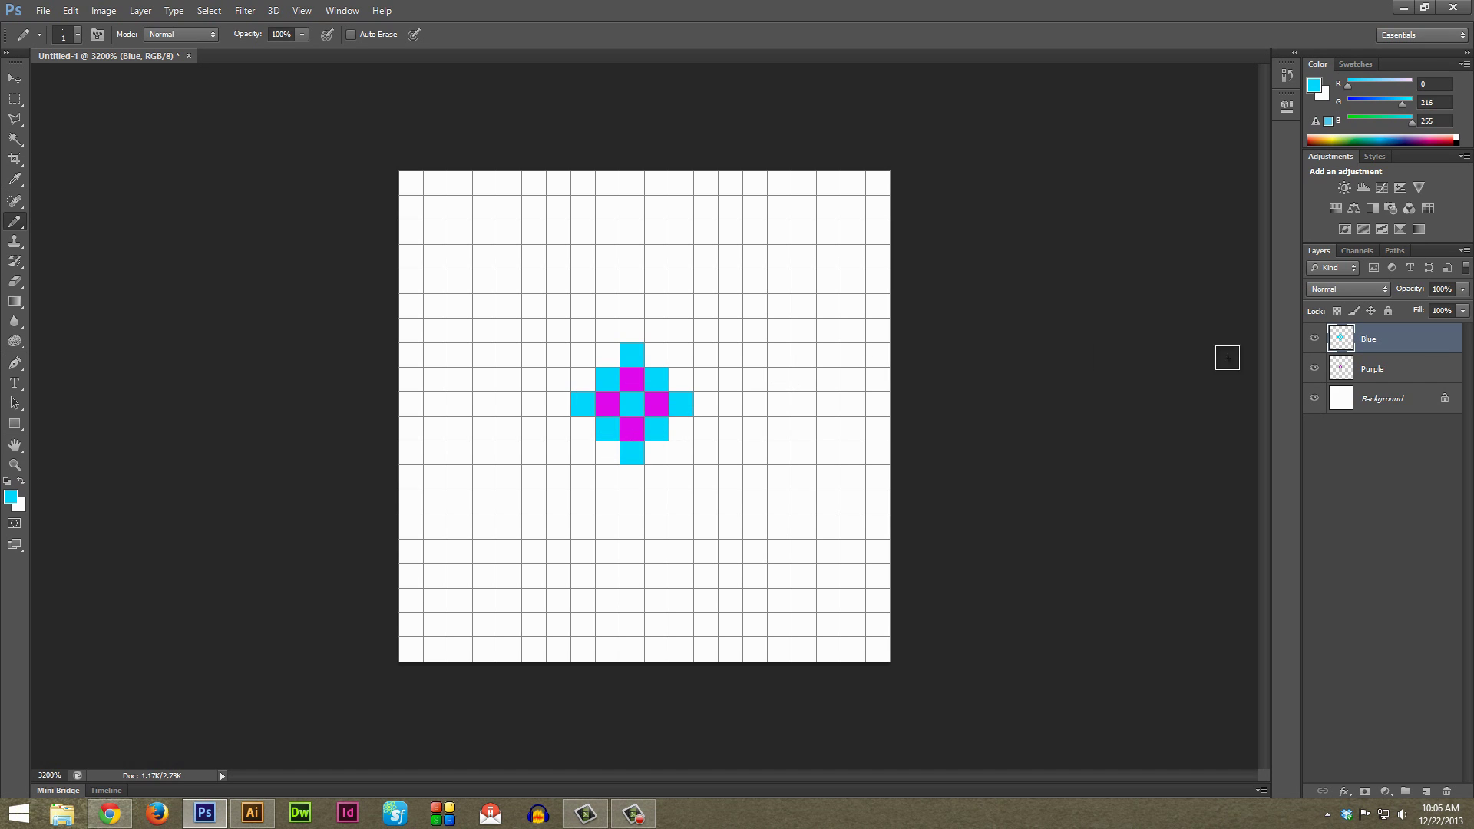
- Add a new layer above the Blue layer and name it Dark Blue
{"action": "left_click", "coordinate": [1429, 791]}
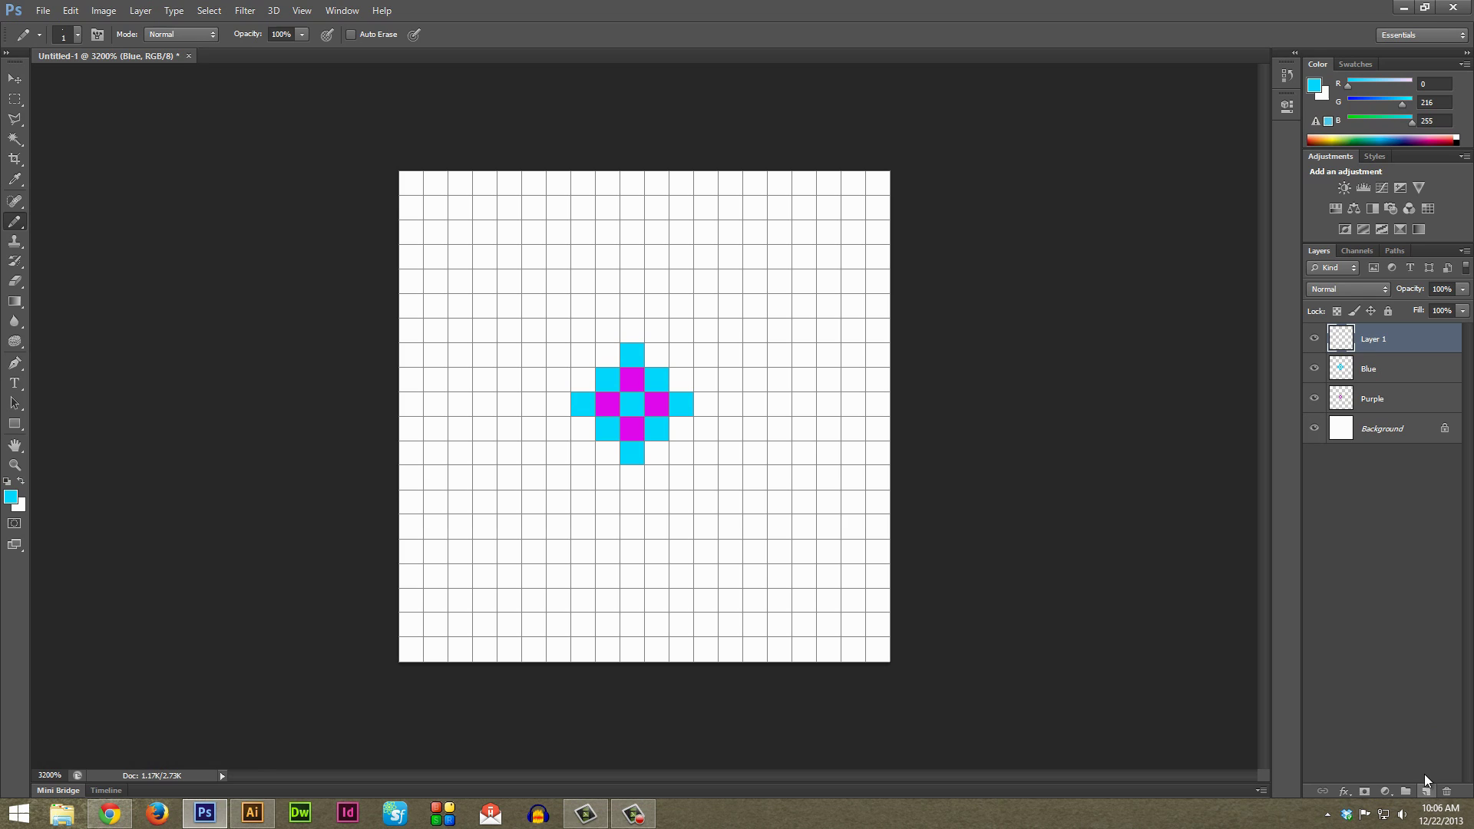
{"action": "double_click", "coordinate": [1371, 339]}
{"action": "type", "text": "Dark Blue"}
{"action": "key", "text": "Return"}
- Darken the foreground color to the dark blue with RGB values 0, 115, 136
{"action": "left_click", "coordinate": [10, 496]}
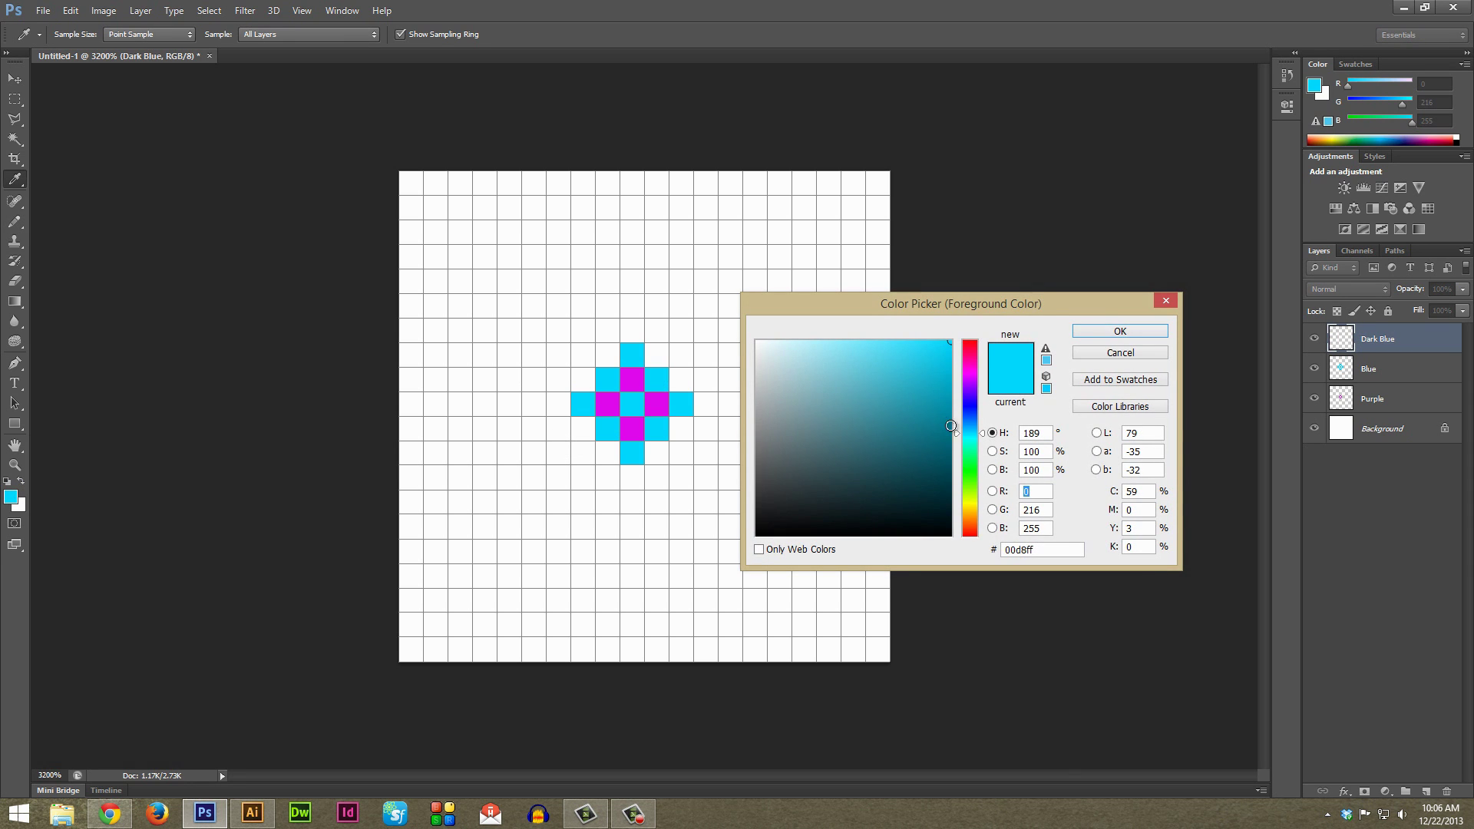
{"action": "left_click", "coordinate": [952, 432]}
{"action": "left_click", "coordinate": [1120, 331]}
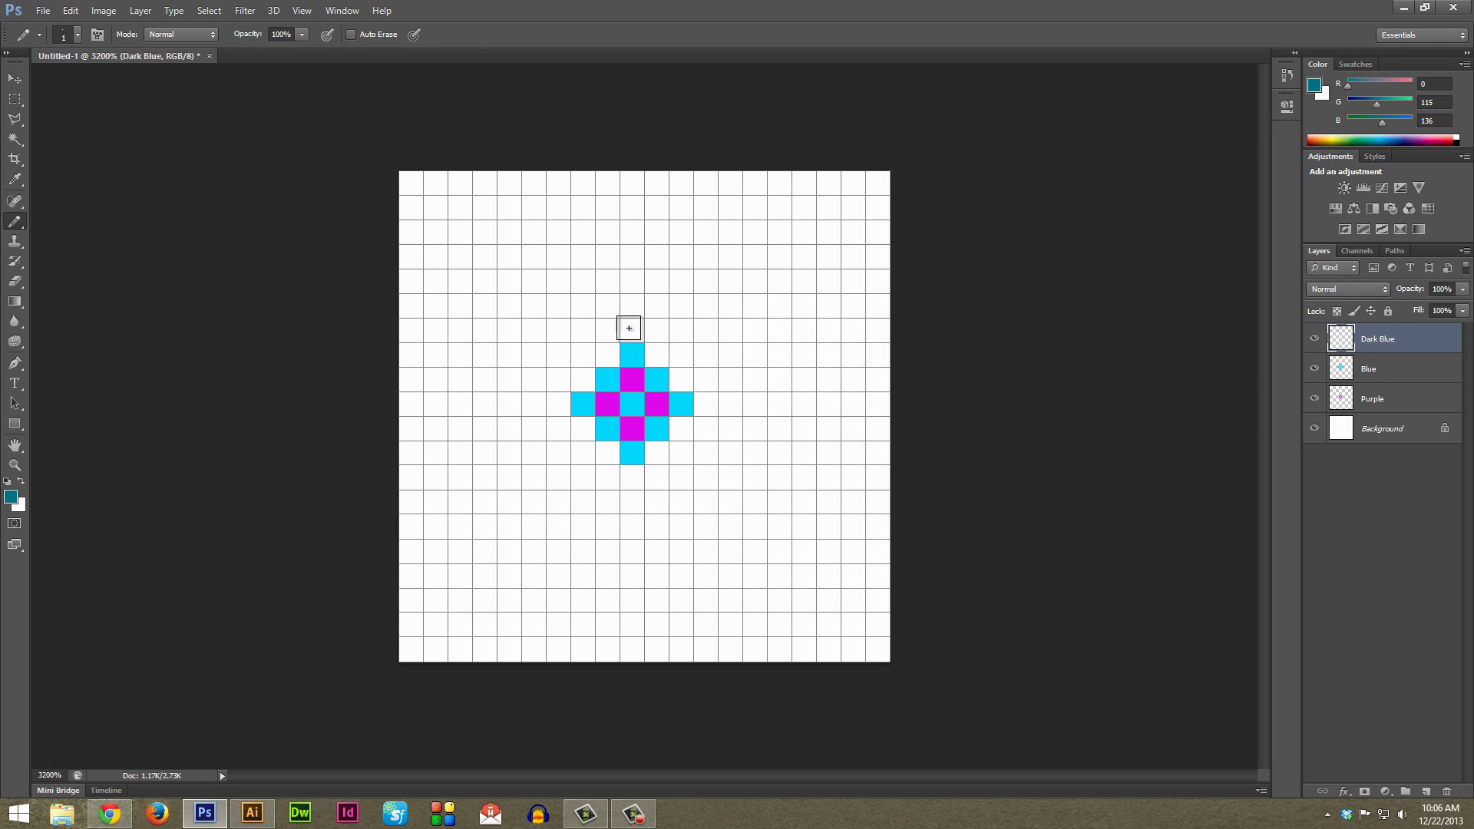
- On the Dark Blue layer, paint a 12-pixel diamond ring around the bright blue ring
{"action": "left_click", "coordinate": [632, 330]}
{"action": "left_click", "coordinate": [608, 354]}
{"action": "left_click", "coordinate": [583, 379]}
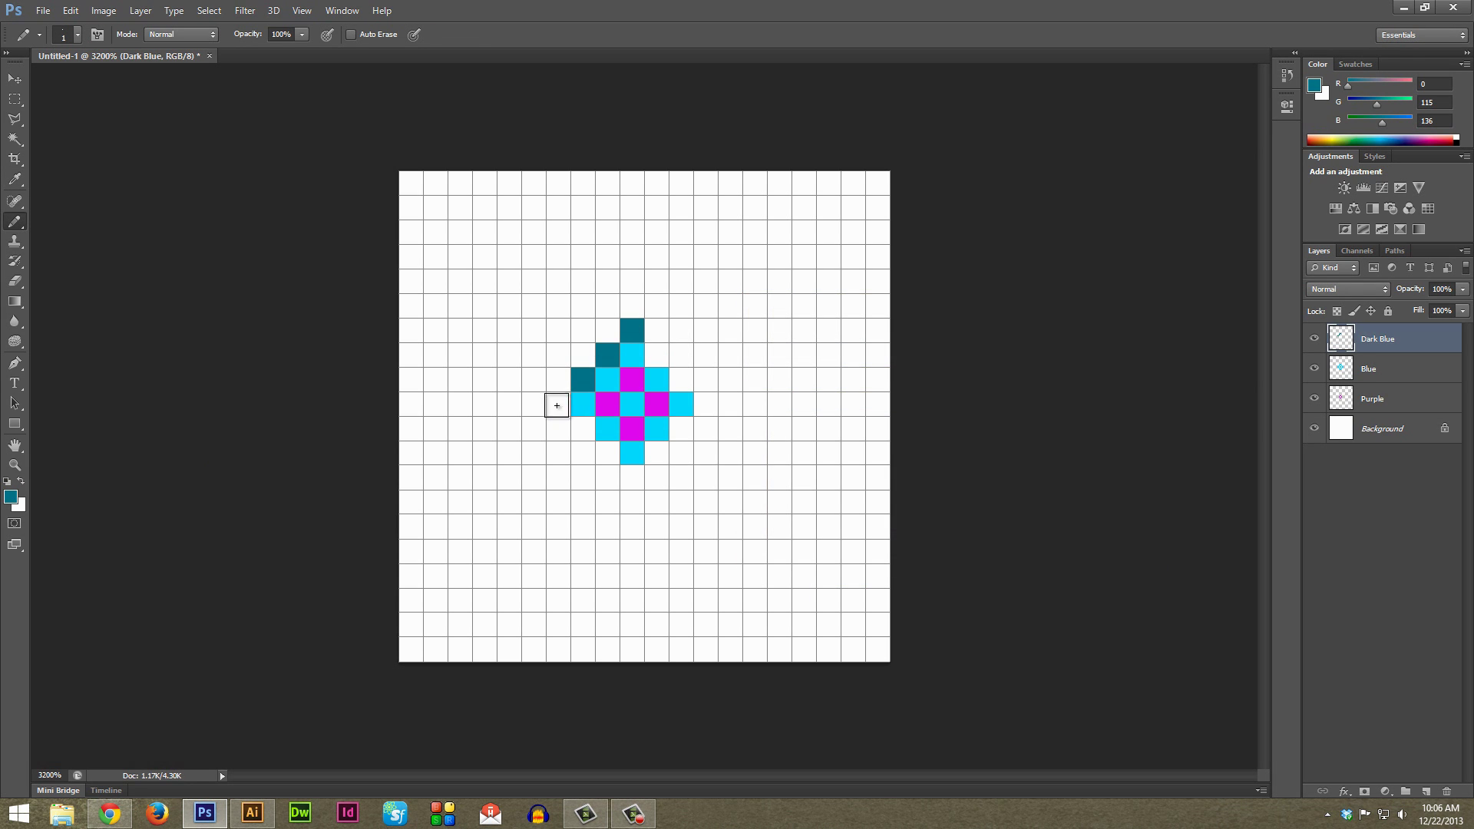
{"action": "left_click", "coordinate": [559, 404]}
{"action": "left_click", "coordinate": [582, 429]}
{"action": "left_click", "coordinate": [608, 453]}
{"action": "left_click", "coordinate": [632, 478]}
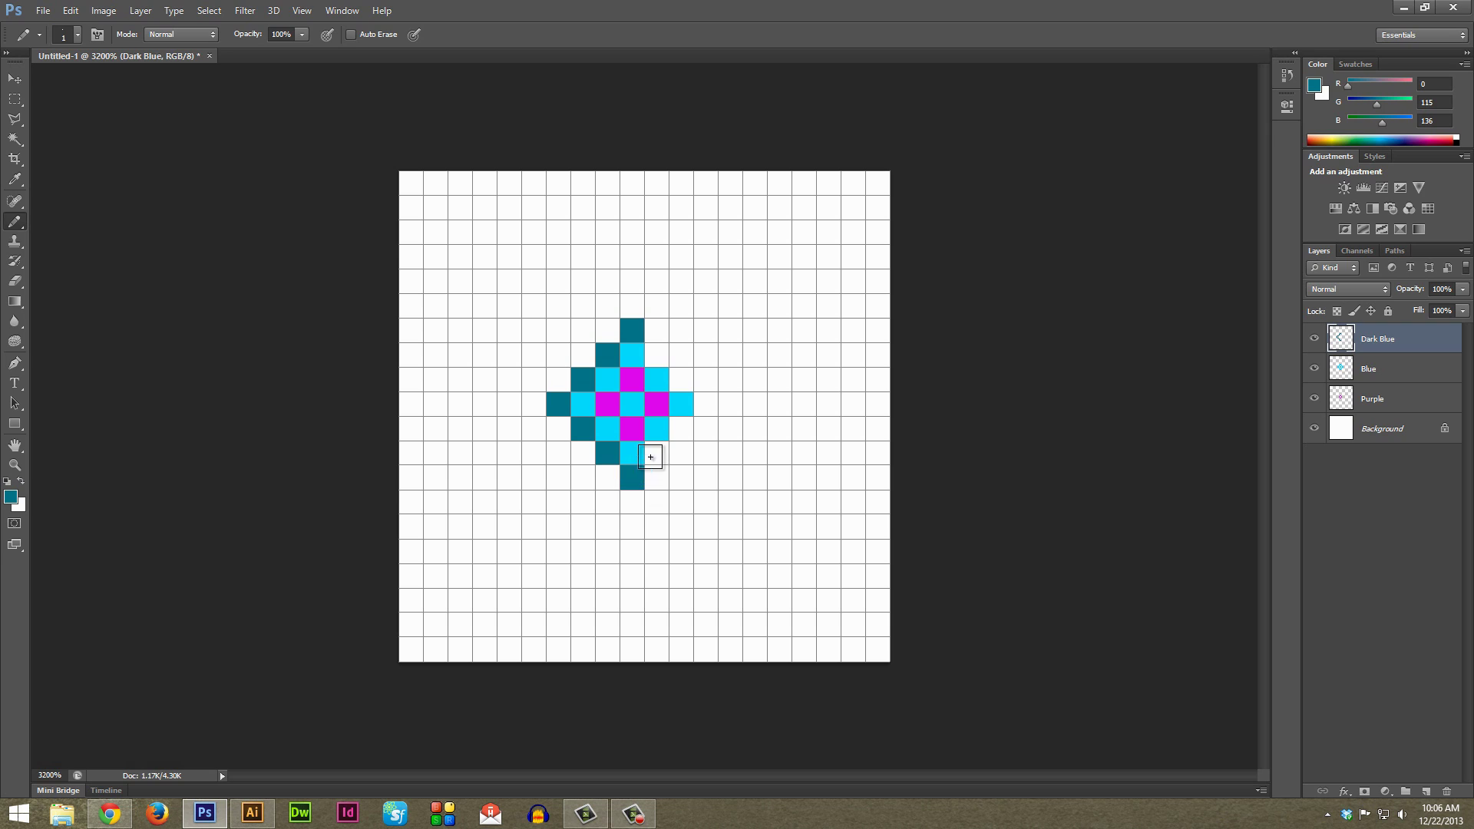
{"action": "left_click", "coordinate": [652, 454]}
{"action": "left_click", "coordinate": [681, 428]}
{"action": "left_click", "coordinate": [705, 404]}
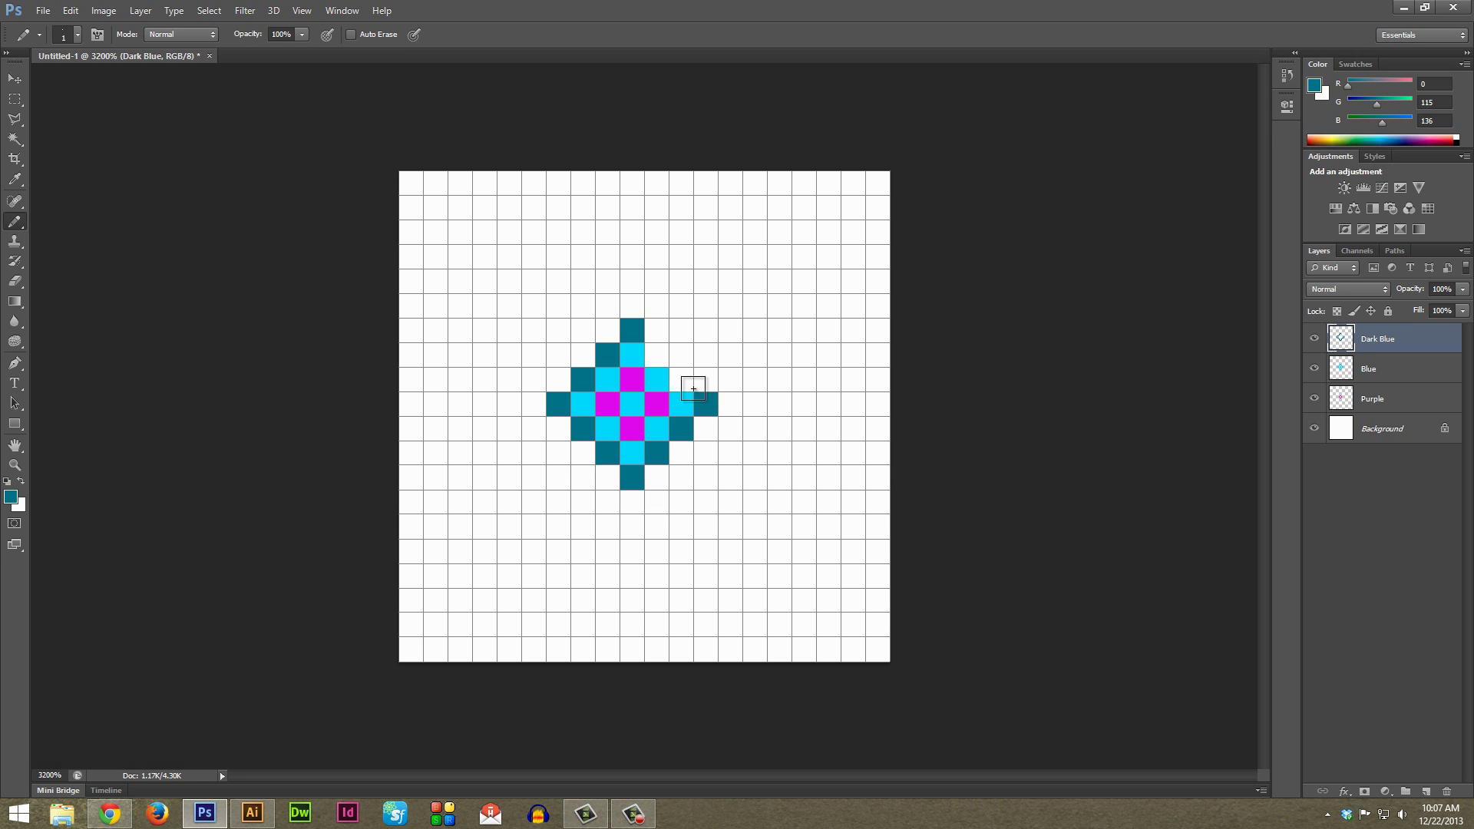
{"action": "left_click", "coordinate": [681, 380]}
{"action": "left_click", "coordinate": [656, 354]}
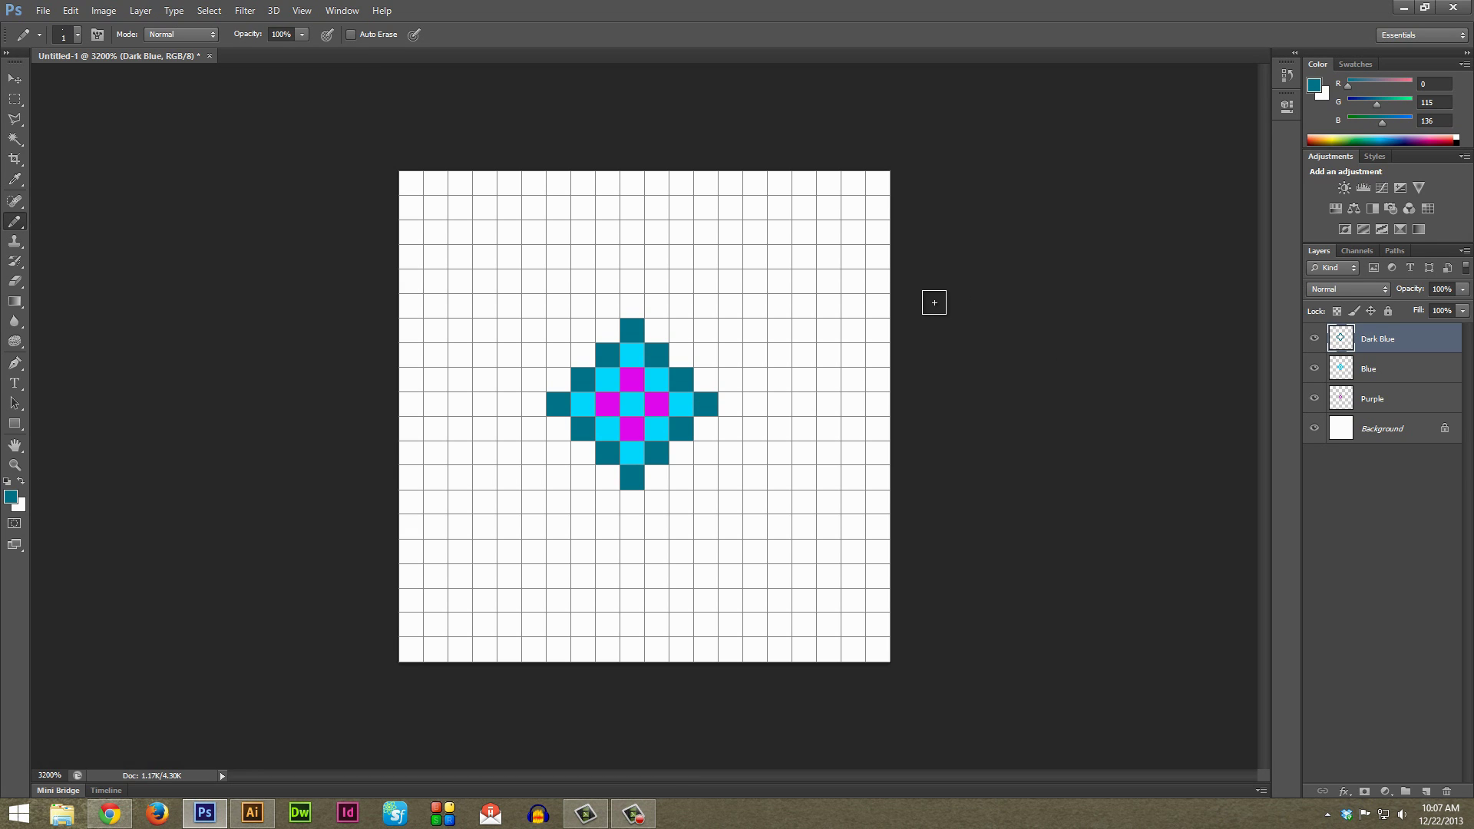
- Make the Purple layer active, sample the purple from the artwork as foreground color, and return to the Pencil Tool
{"action": "left_click", "coordinate": [1404, 398]}
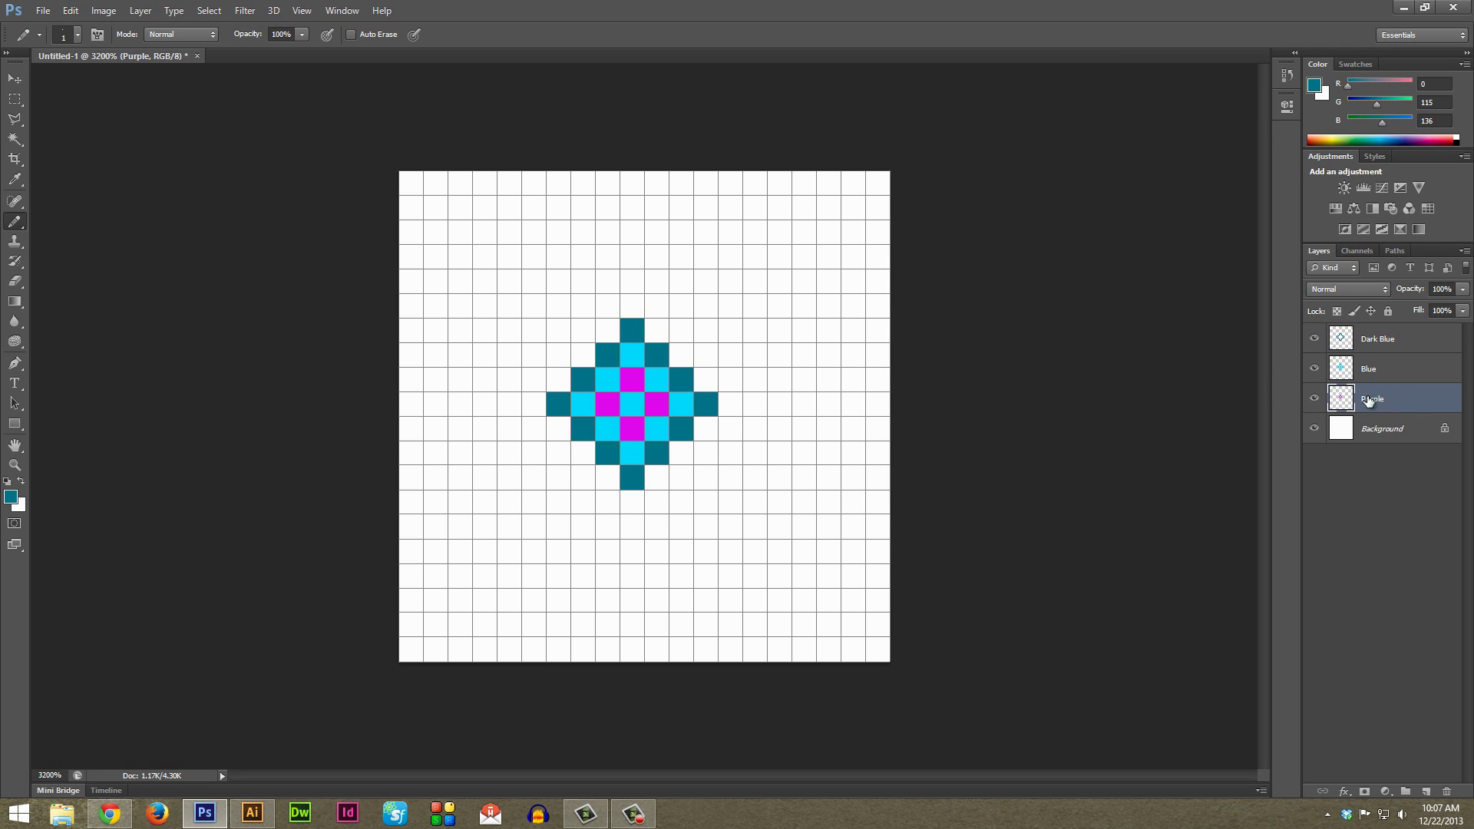
{"action": "key", "text": "i"}
{"action": "left_click", "coordinate": [643, 381]}
{"action": "key", "text": "b"}
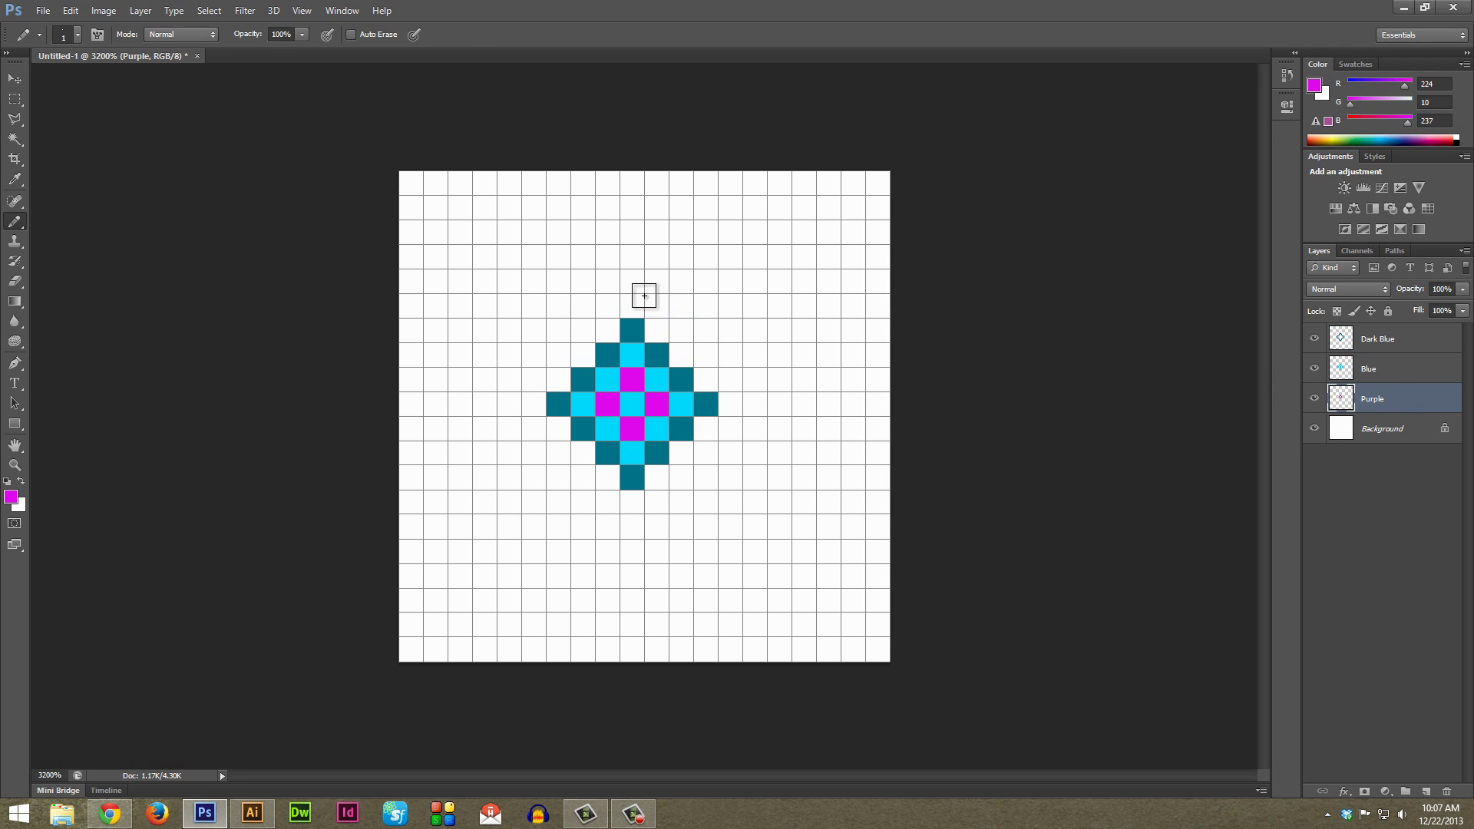
- Paint a 16-pixel purple diamond ring around the dark blue ring on the Purple layer
{"action": "left_click", "coordinate": [632, 306]}
{"action": "left_click", "coordinate": [607, 330]}
{"action": "left_click", "coordinate": [583, 354]}
{"action": "left_click", "coordinate": [558, 379]}
{"action": "left_click", "coordinate": [534, 404]}
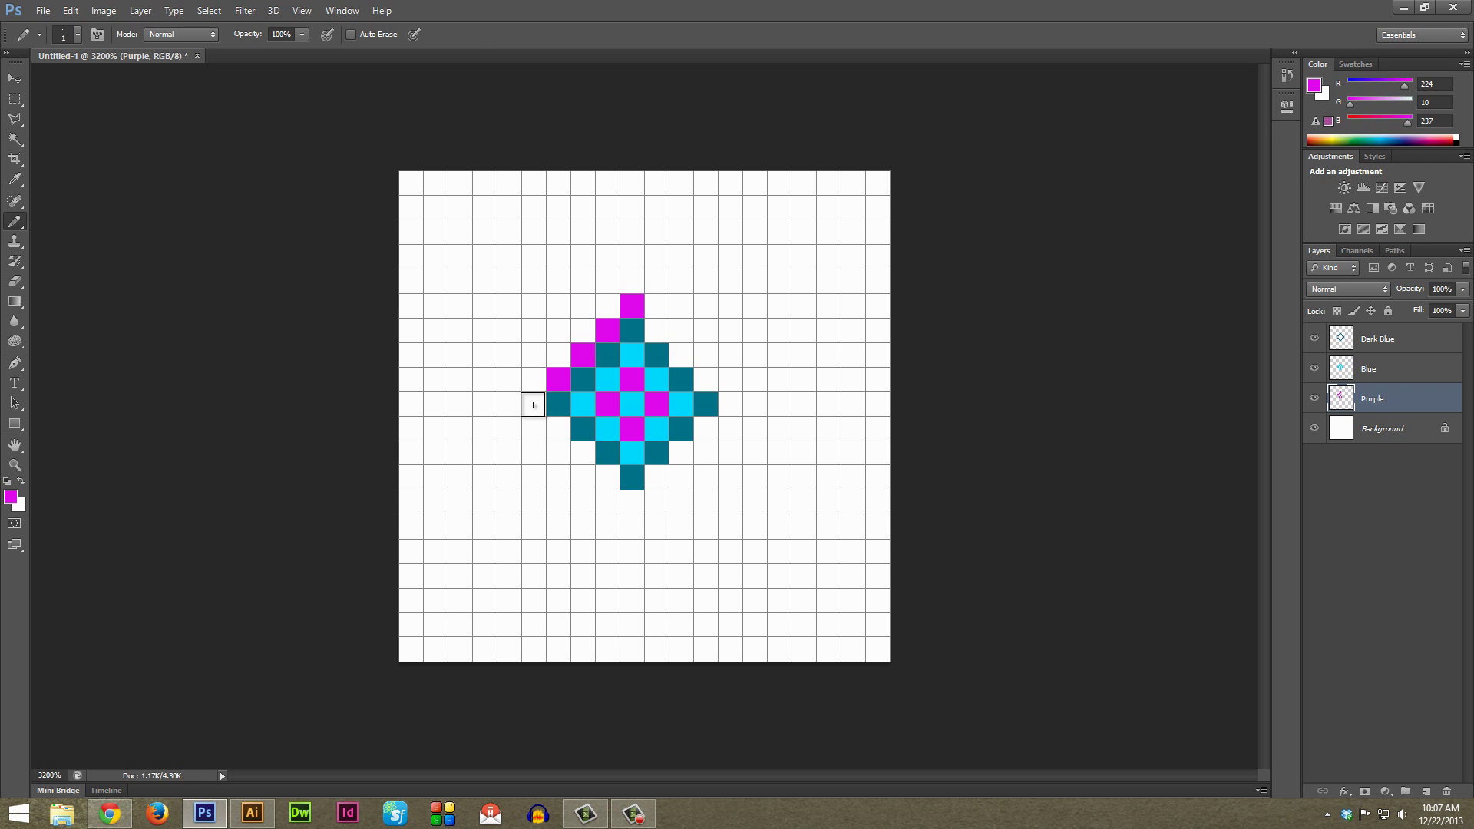
{"action": "left_click", "coordinate": [558, 428]}
{"action": "left_click", "coordinate": [583, 453]}
{"action": "left_click", "coordinate": [607, 477]}
{"action": "left_click", "coordinate": [632, 502]}
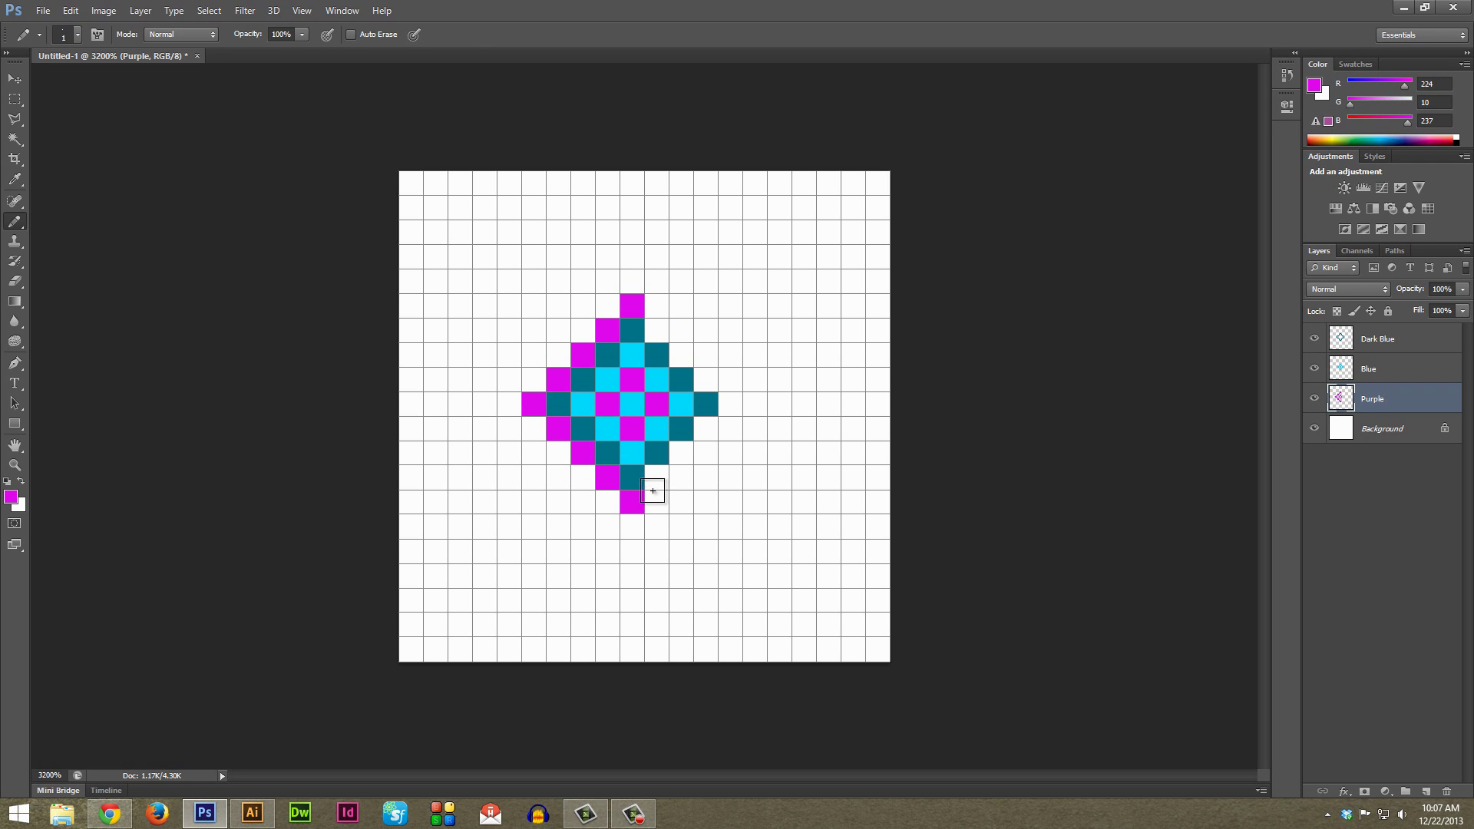
{"action": "left_click", "coordinate": [657, 478]}
{"action": "left_click", "coordinate": [681, 453]}
{"action": "left_click", "coordinate": [706, 428]}
{"action": "left_click", "coordinate": [730, 404]}
{"action": "left_click", "coordinate": [705, 380]}
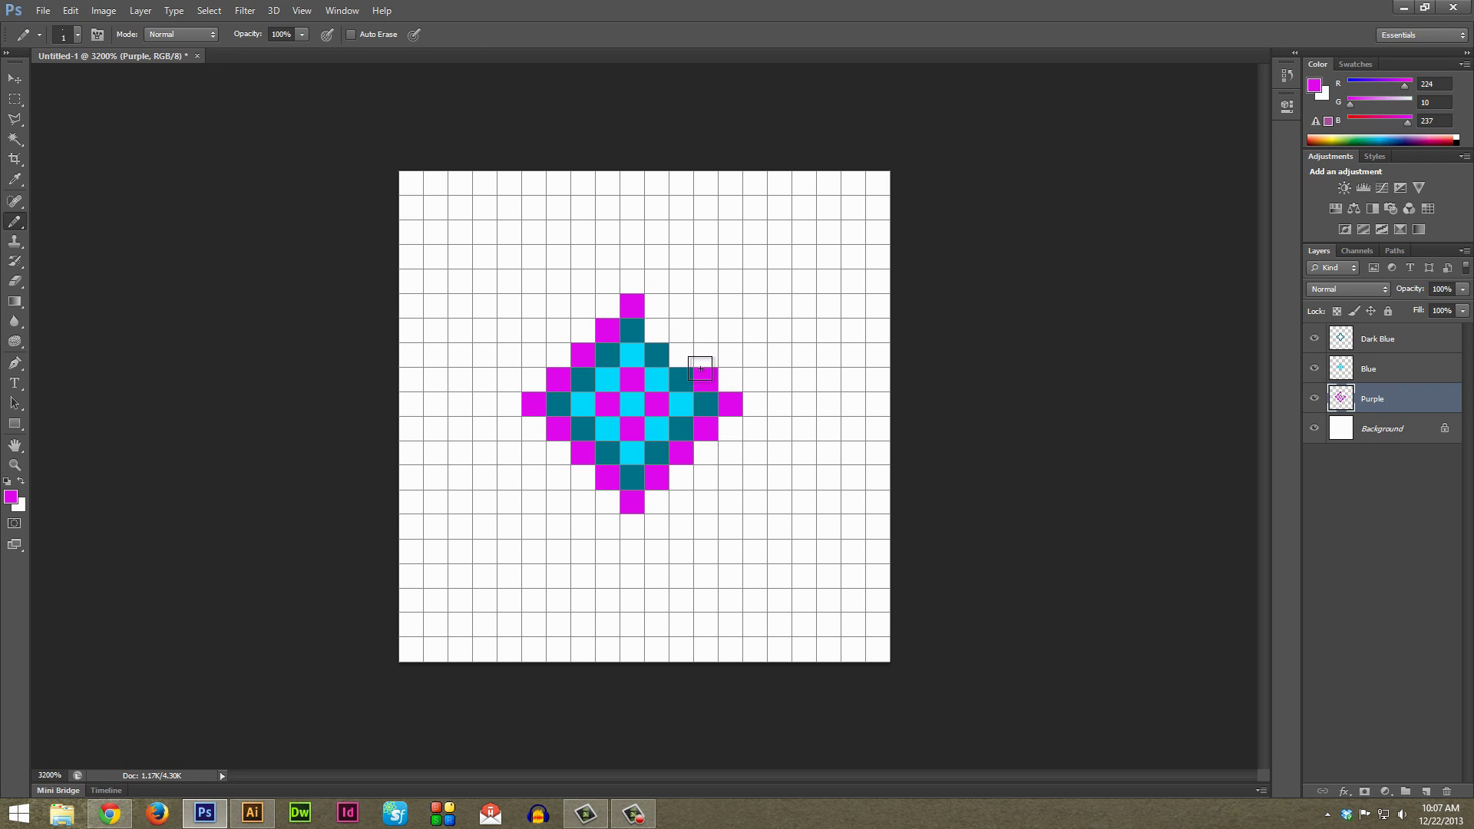
{"action": "left_click", "coordinate": [681, 355]}
{"action": "left_click", "coordinate": [657, 330]}
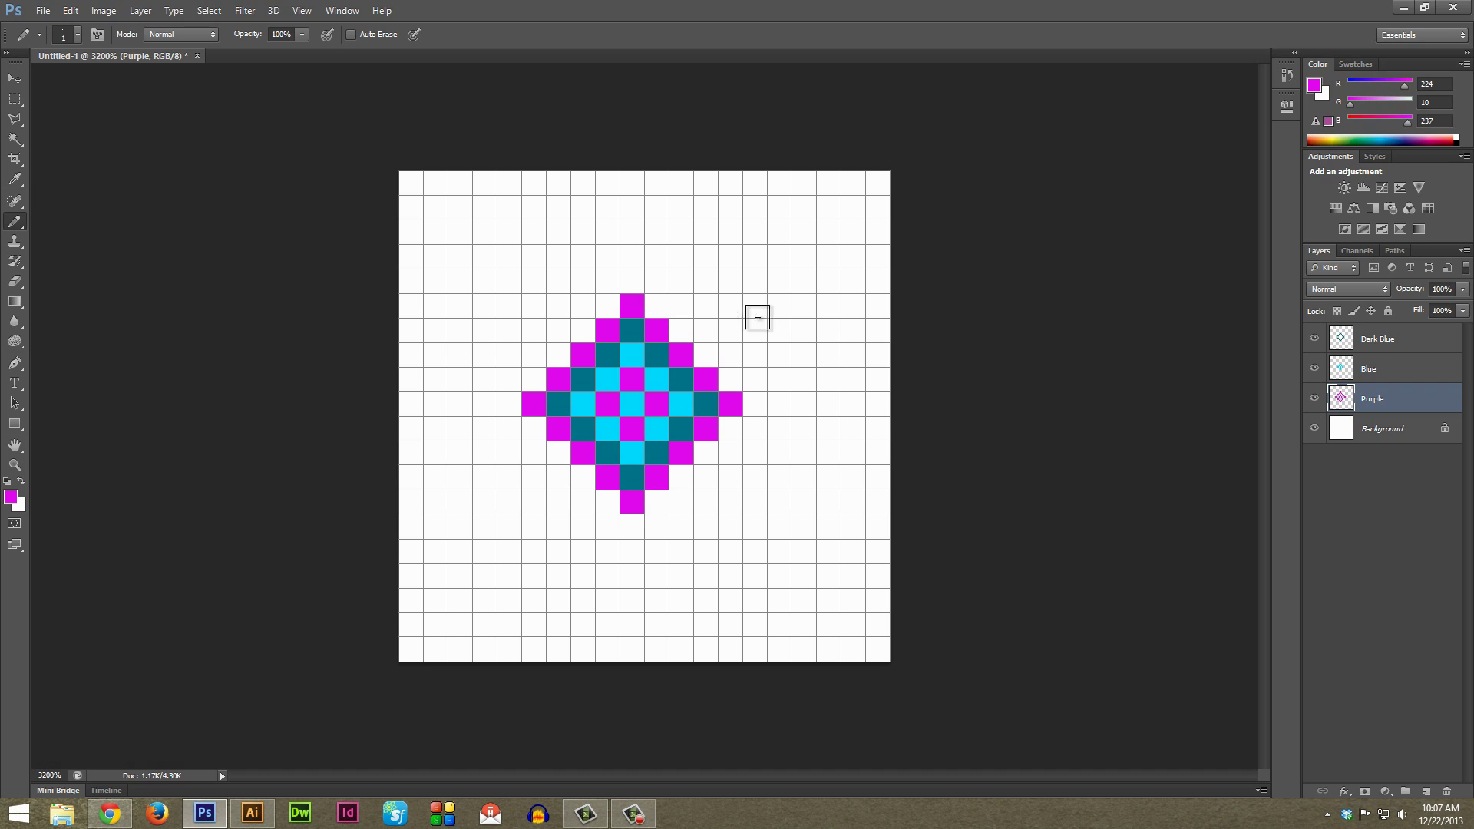
- Put the Dark Blue, Blue and Purple layers into a group named Working
{"action": "left_click", "coordinate": [1418, 339]}
{"action": "key", "text": "ctrl+g"}
{"action": "double_click", "coordinate": [1374, 335]}
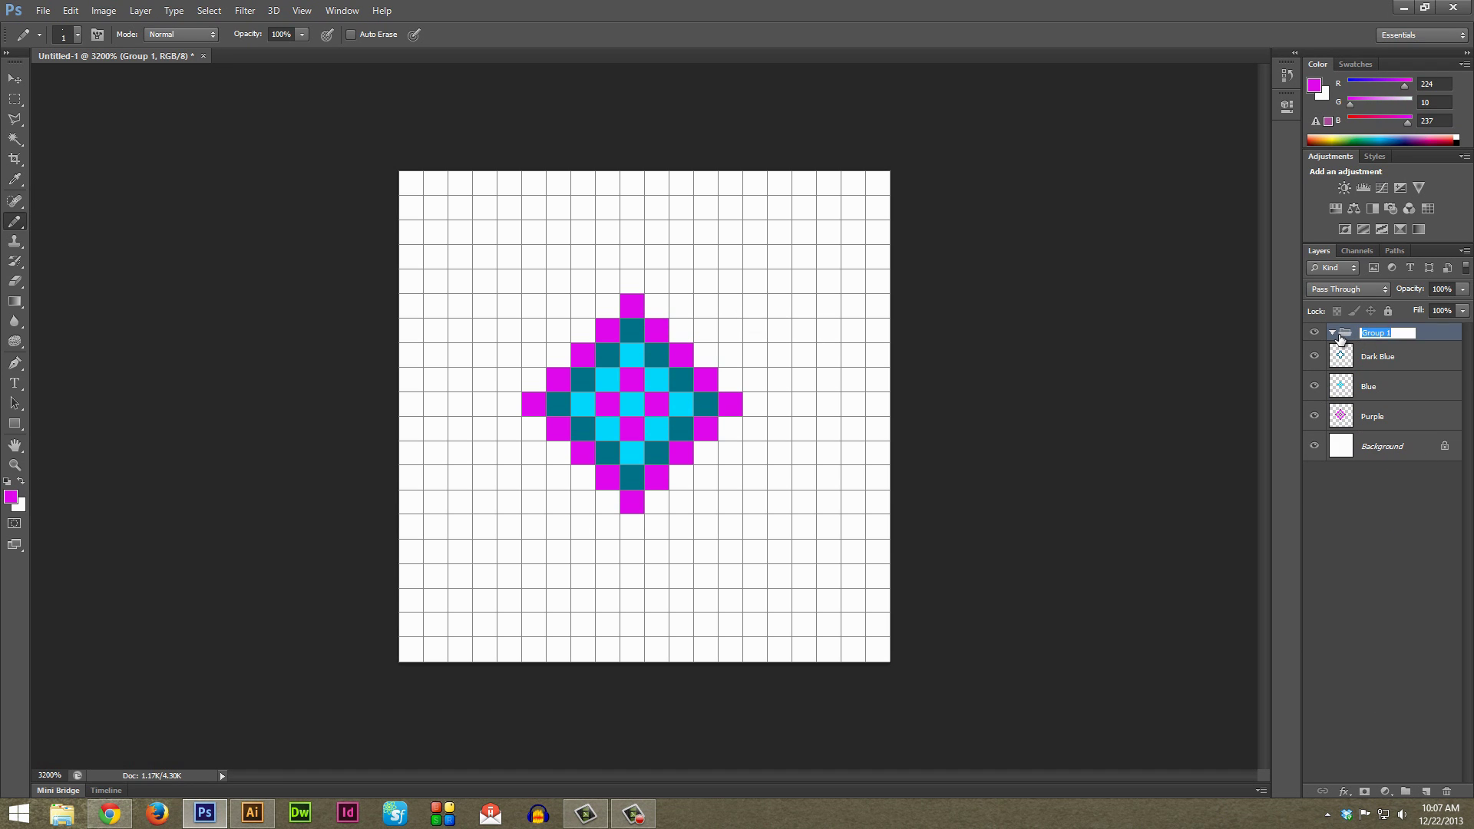
{"action": "type", "text": "Working"}
{"action": "left_click", "coordinate": [1380, 355]}
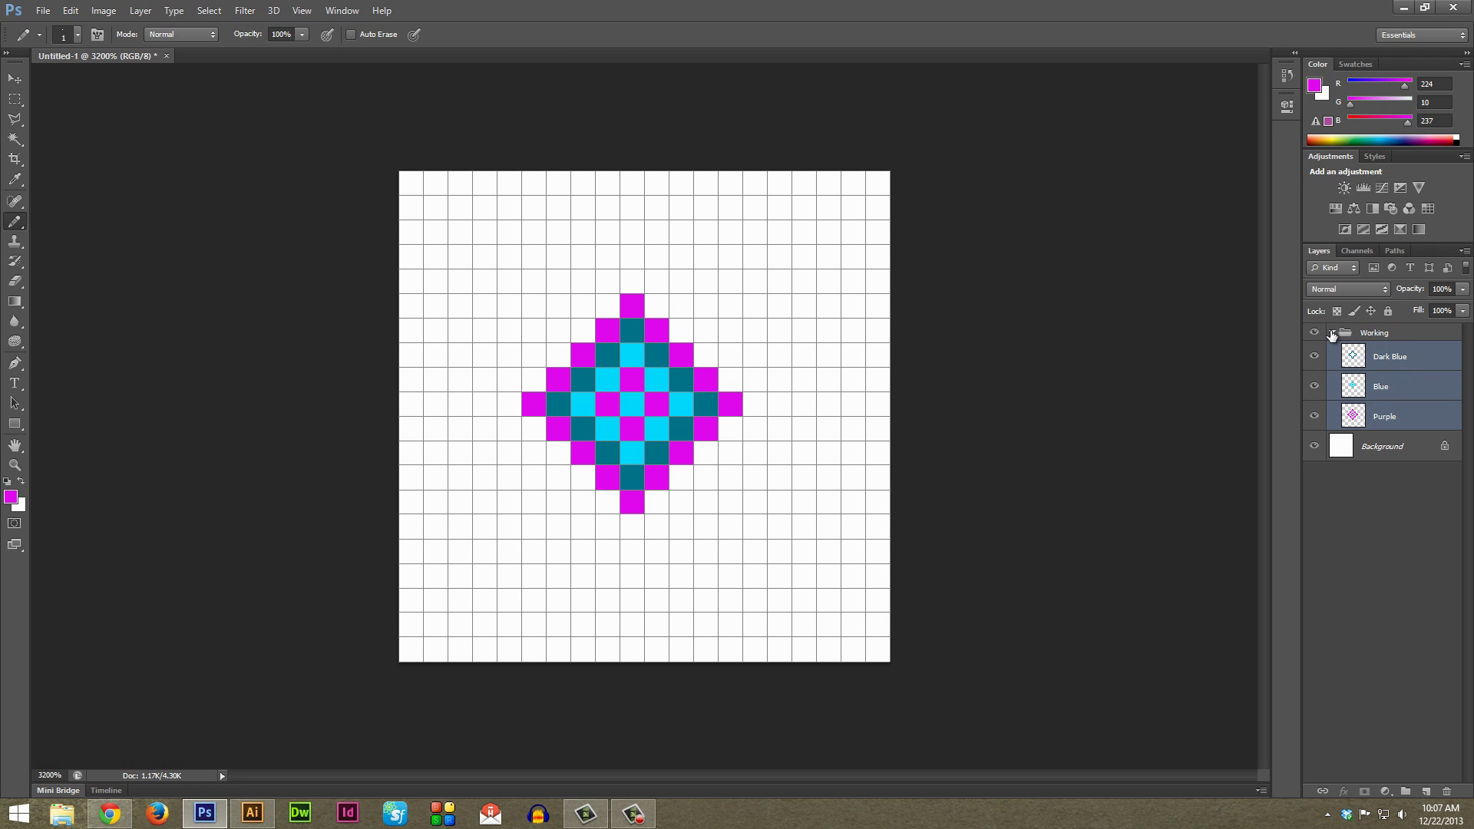
- Select the Working group and turn off the extras to hide the grid
{"action": "left_click", "coordinate": [1395, 338]}
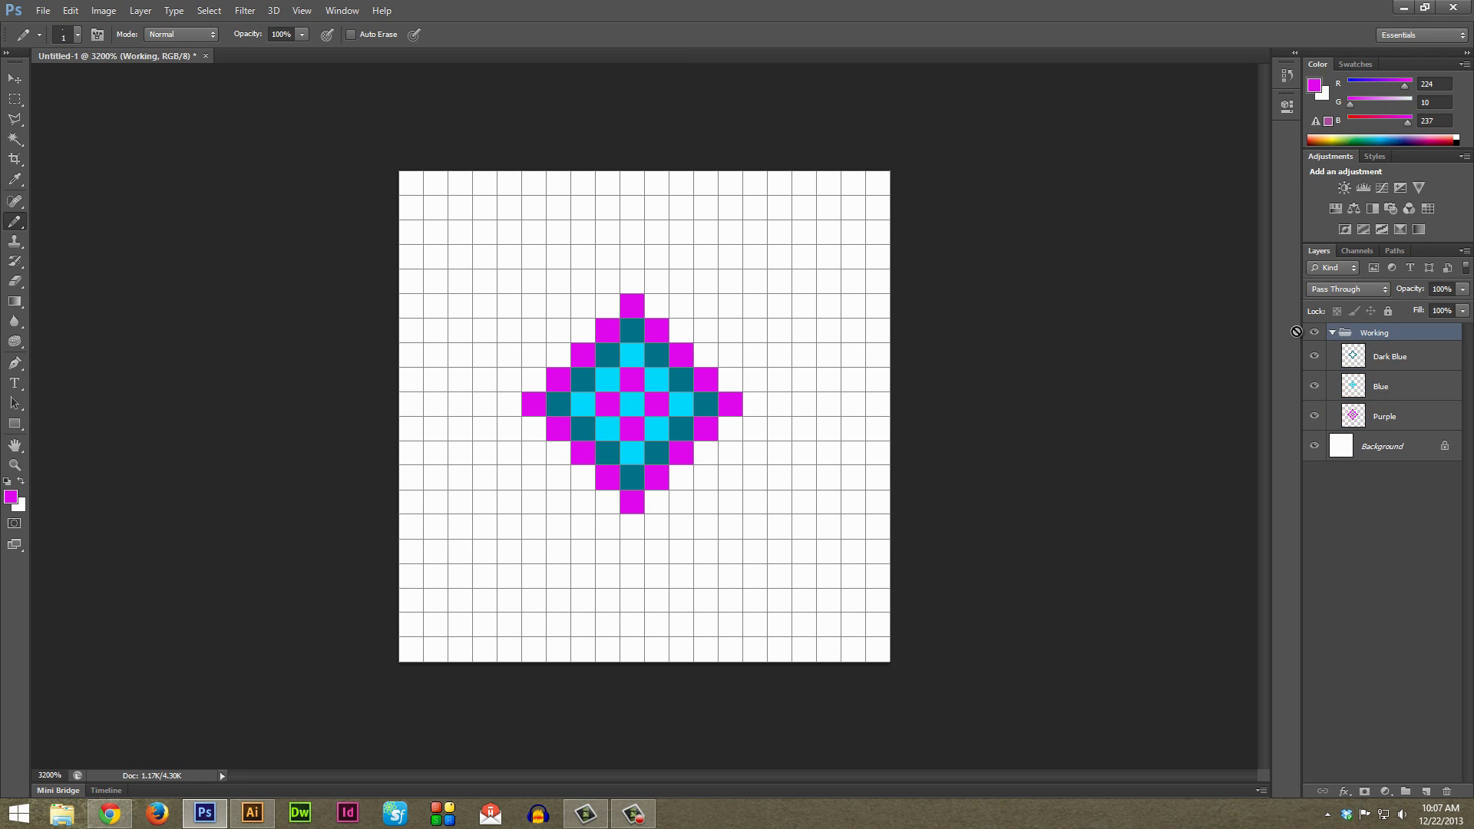
{"action": "left_click", "coordinate": [302, 11]}
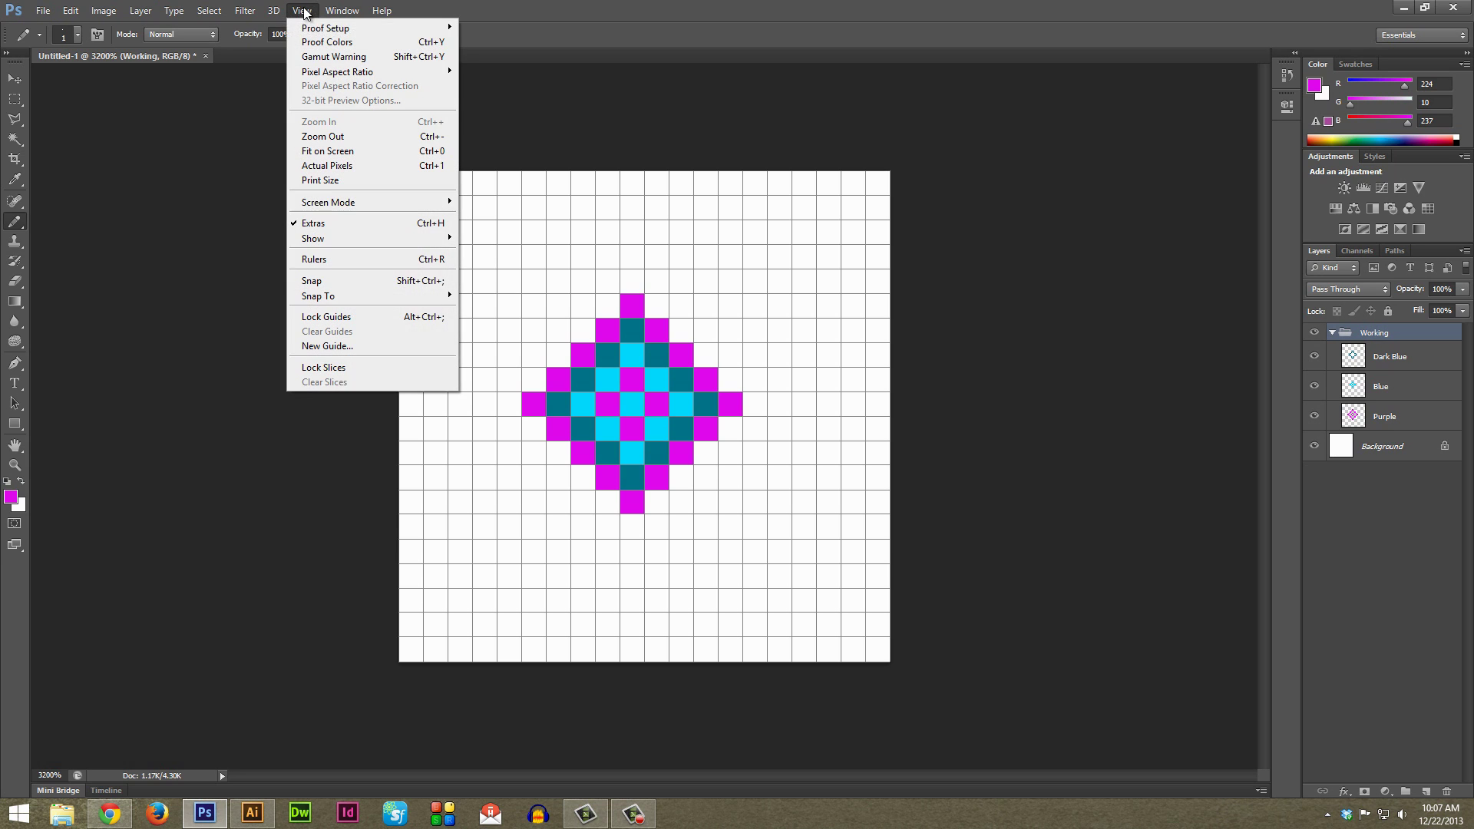
{"action": "left_click", "coordinate": [338, 223]}
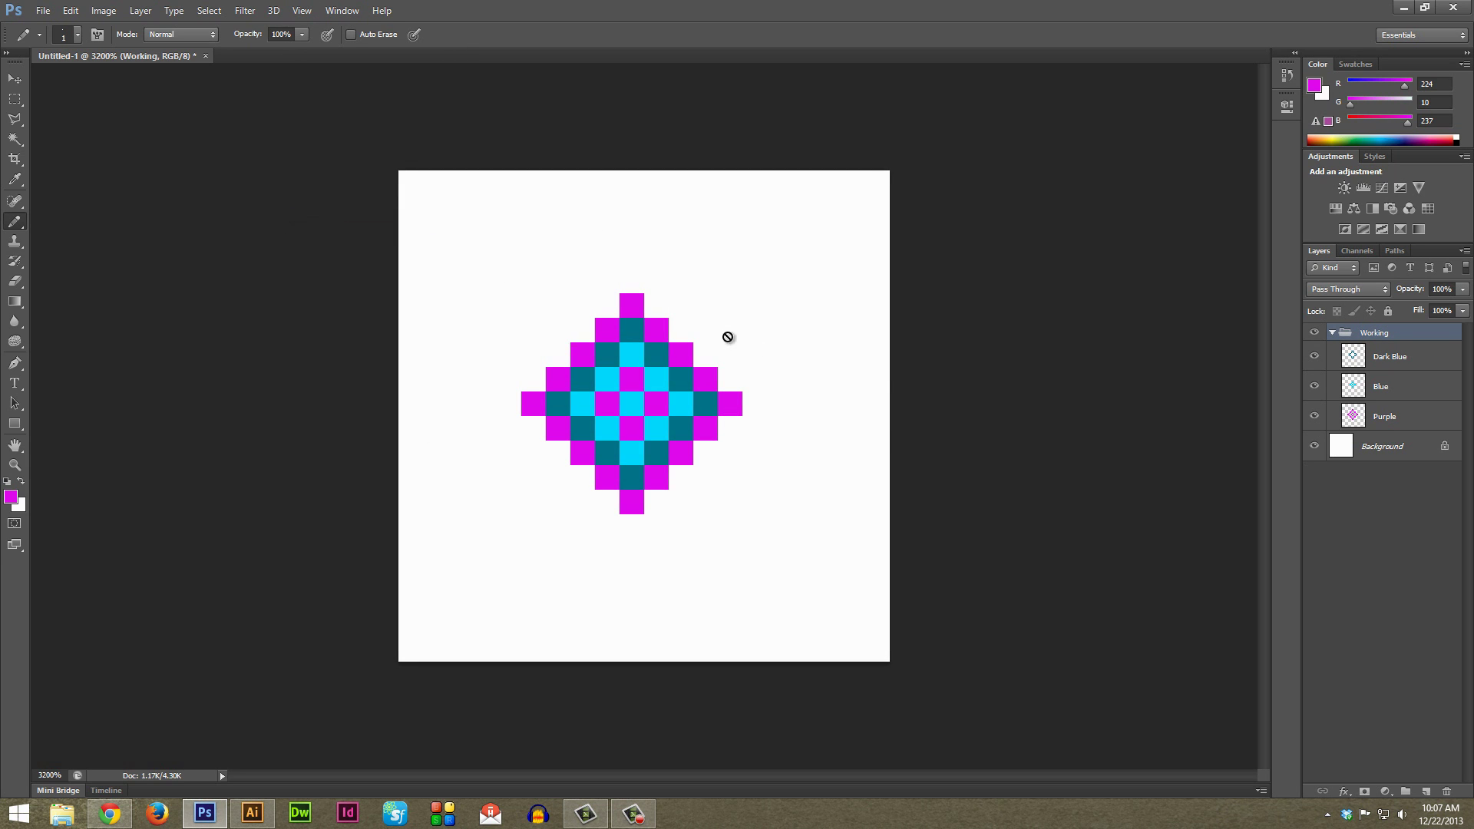
- Toggle the Dark Blue layer's visibility to check it, and shift the layer's hue by +32 with Hue/Saturation
{"action": "left_click", "coordinate": [1411, 353]}
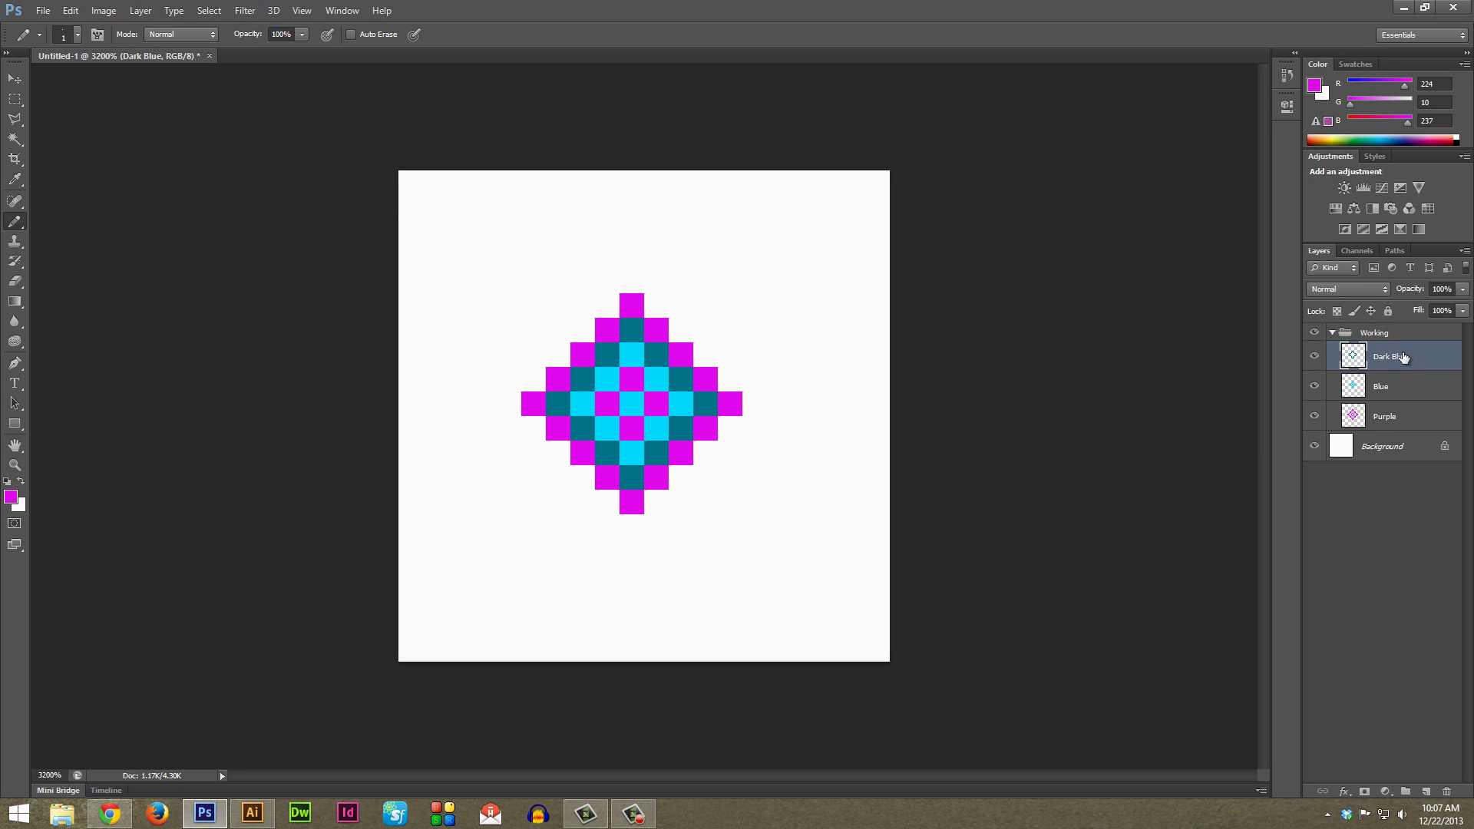
{"action": "left_click", "coordinate": [1316, 356]}
{"action": "left_click", "coordinate": [1315, 357]}
{"action": "key", "text": "ctrl+u"}
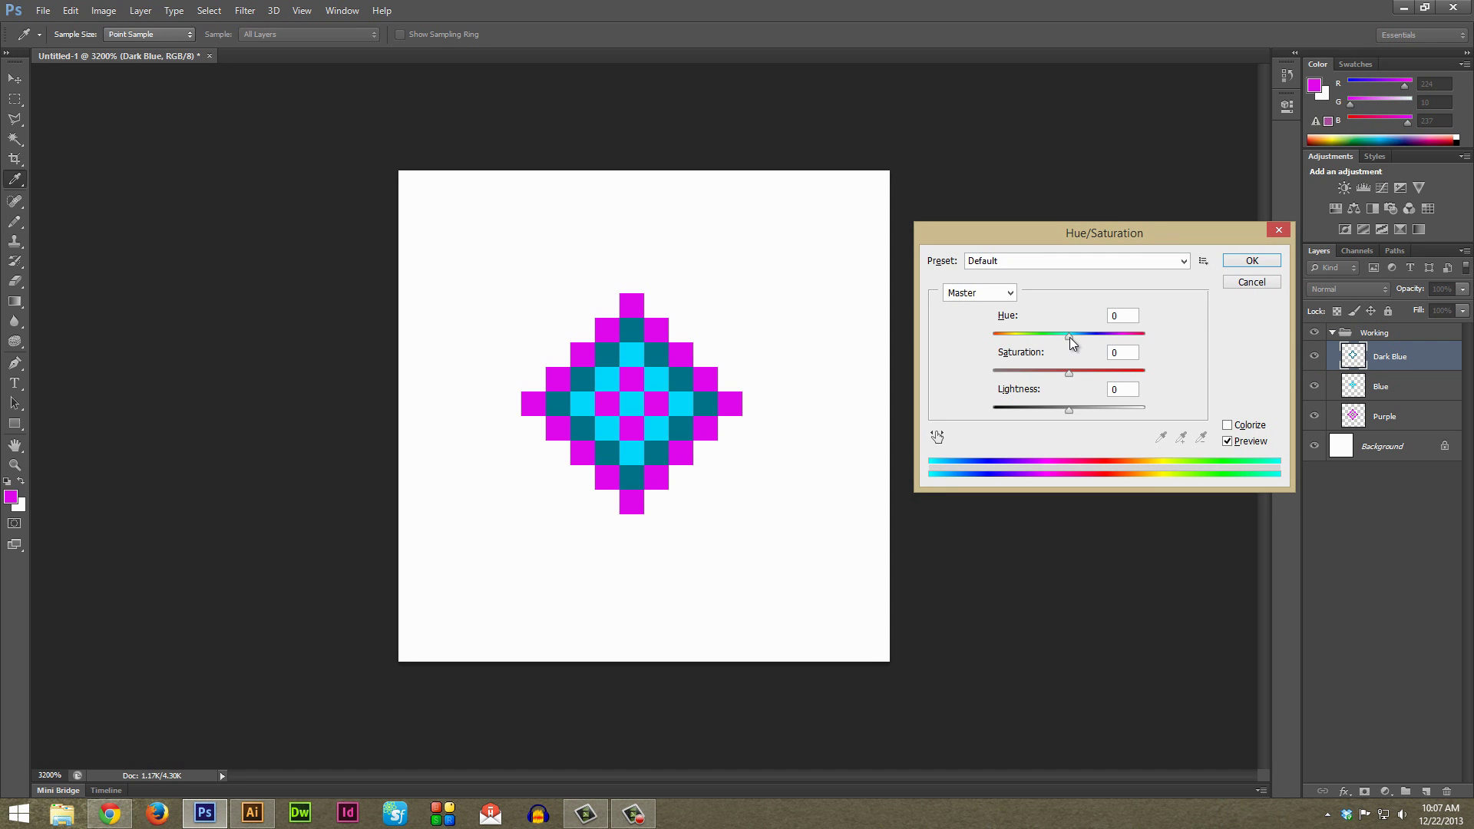
{"action": "left_click_drag", "start_coordinate": [1070, 338], "coordinate": [1094, 338]}
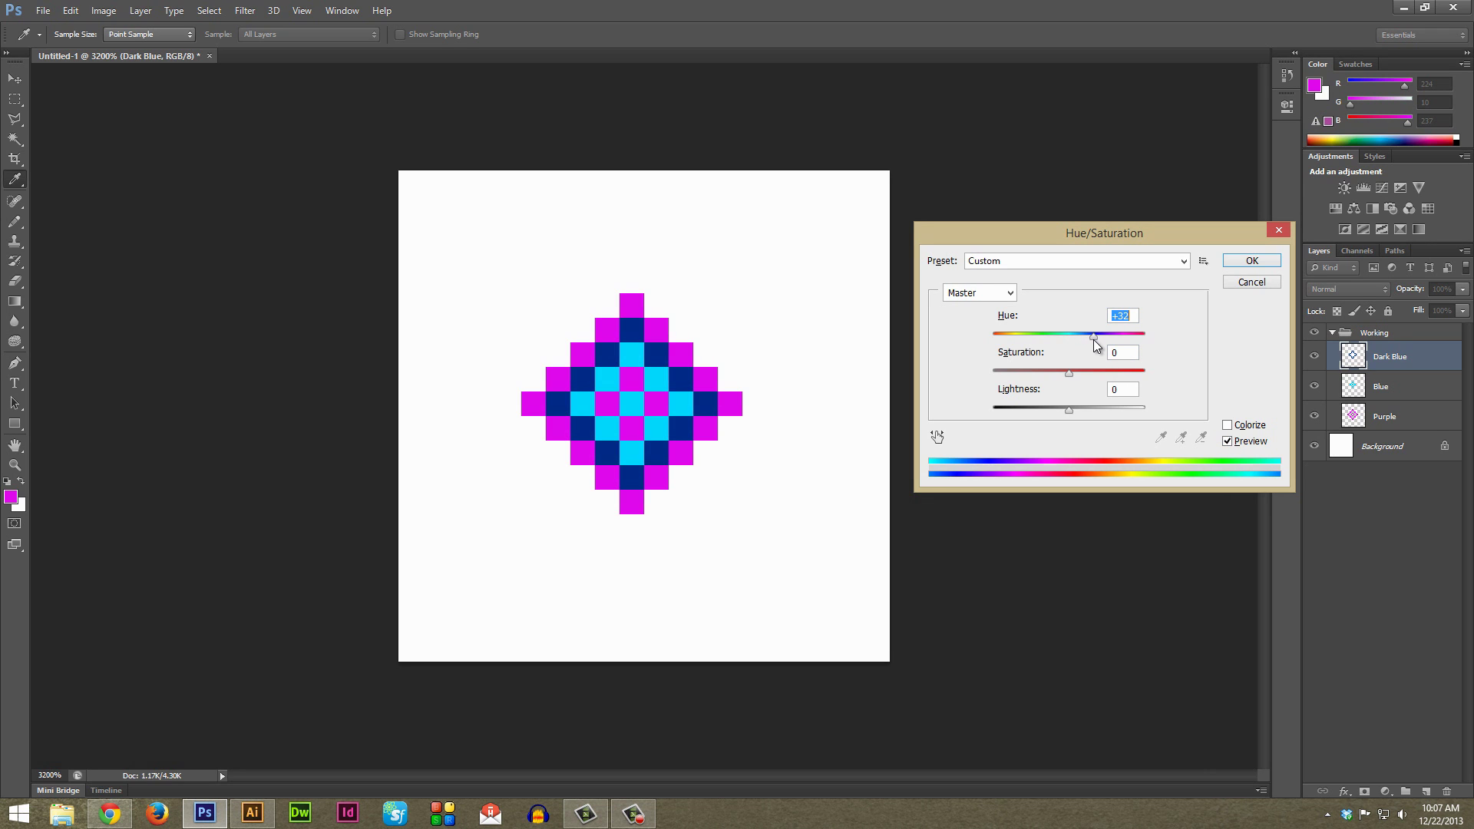
{"action": "left_click", "coordinate": [1251, 262]}
{"action": "left_click", "coordinate": [1393, 396]}
{"action": "left_click", "coordinate": [1386, 405]}
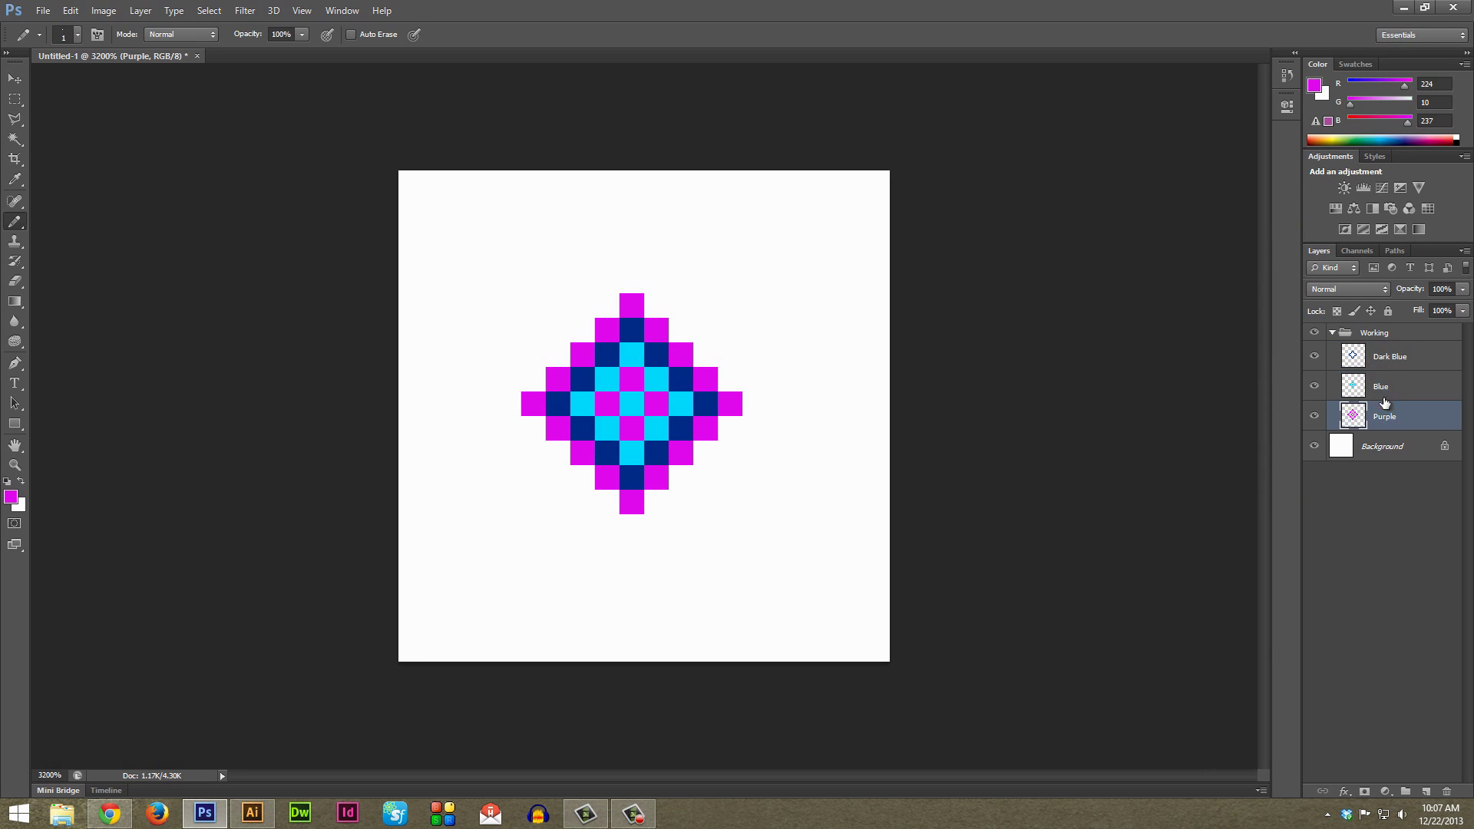
{"action": "left_click", "coordinate": [1397, 374]}
{"action": "left_click", "coordinate": [1371, 353]}
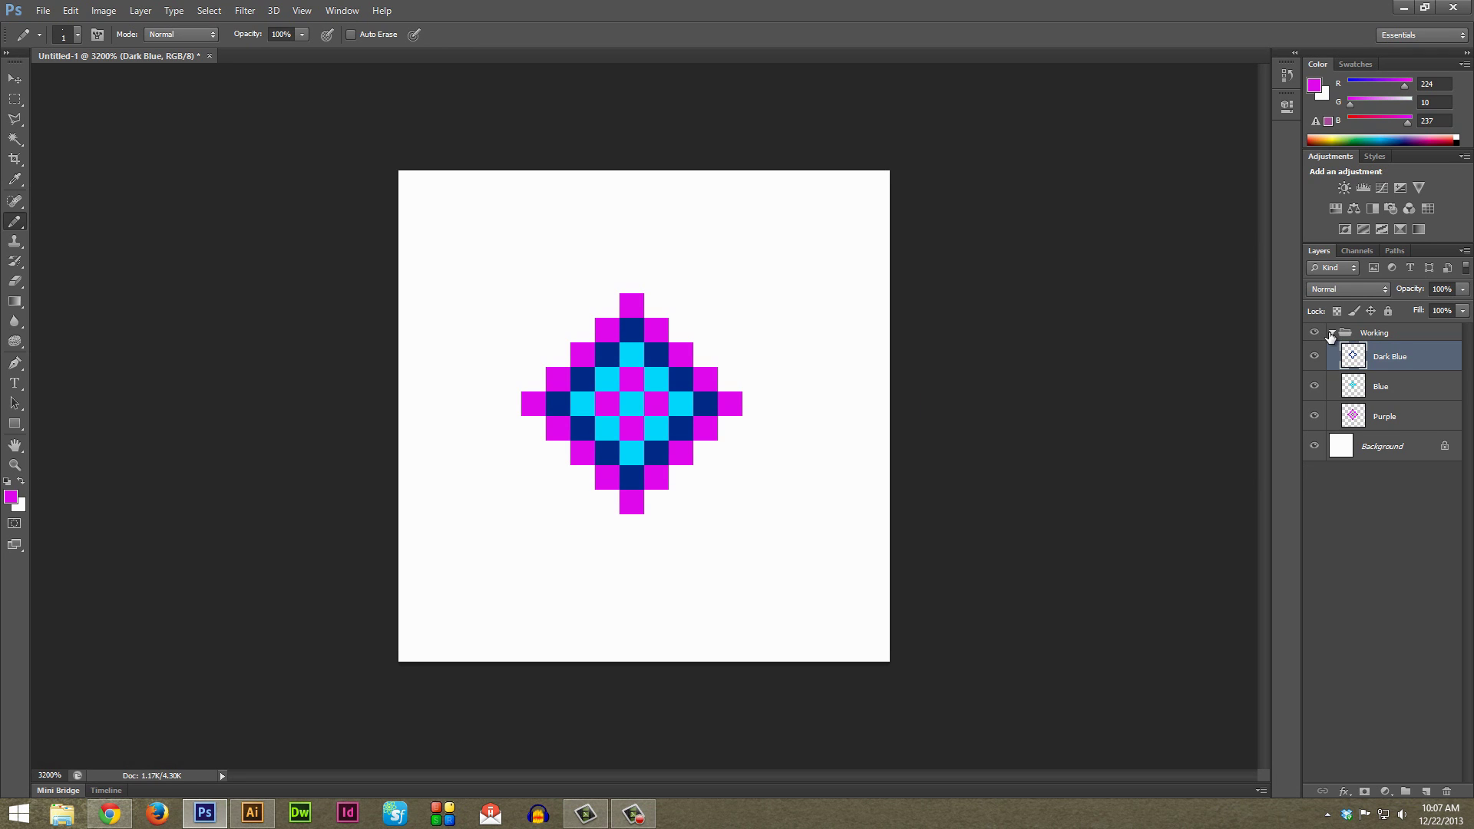
- Collapse and duplicate the Working group, and hide the original group
{"action": "left_click", "coordinate": [1332, 333]}
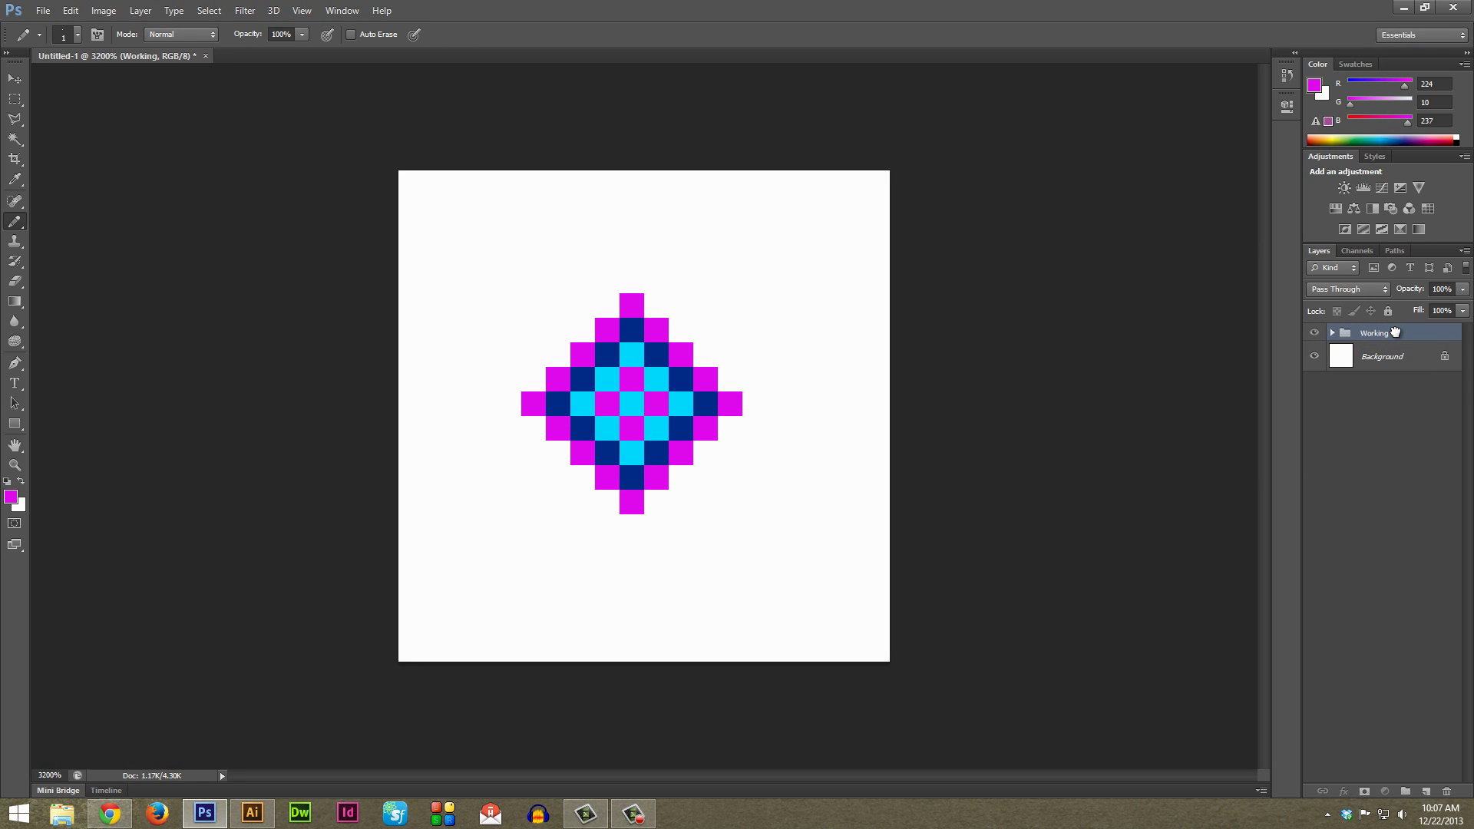
{"action": "left_click_drag", "start_coordinate": [1396, 332], "coordinate": [1424, 789]}
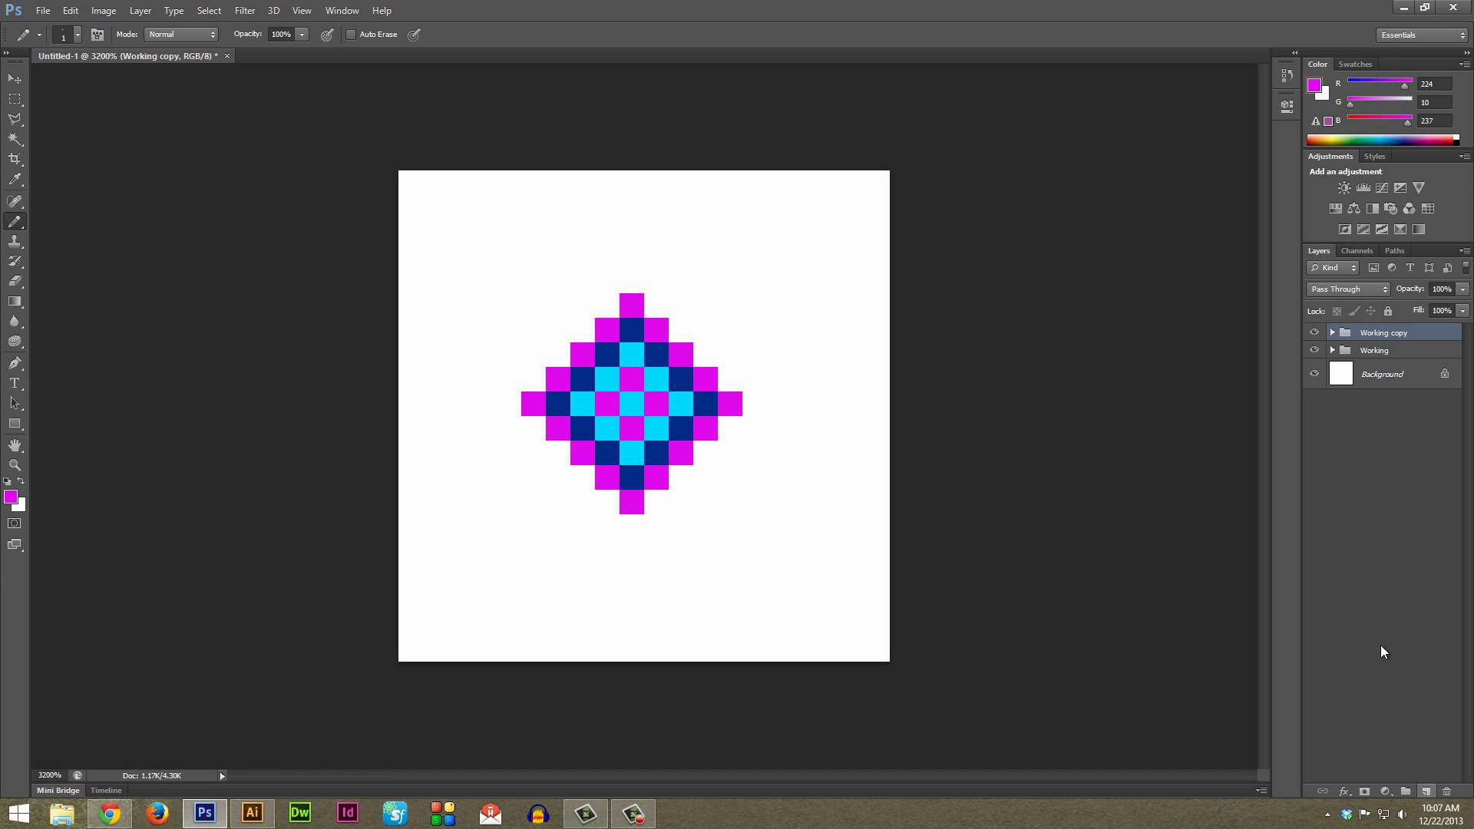
{"action": "left_click", "coordinate": [1315, 352]}
- Merge the Working copy group into a single layer and toggle its visibility to check it
{"action": "right_click", "coordinate": [1371, 332]}
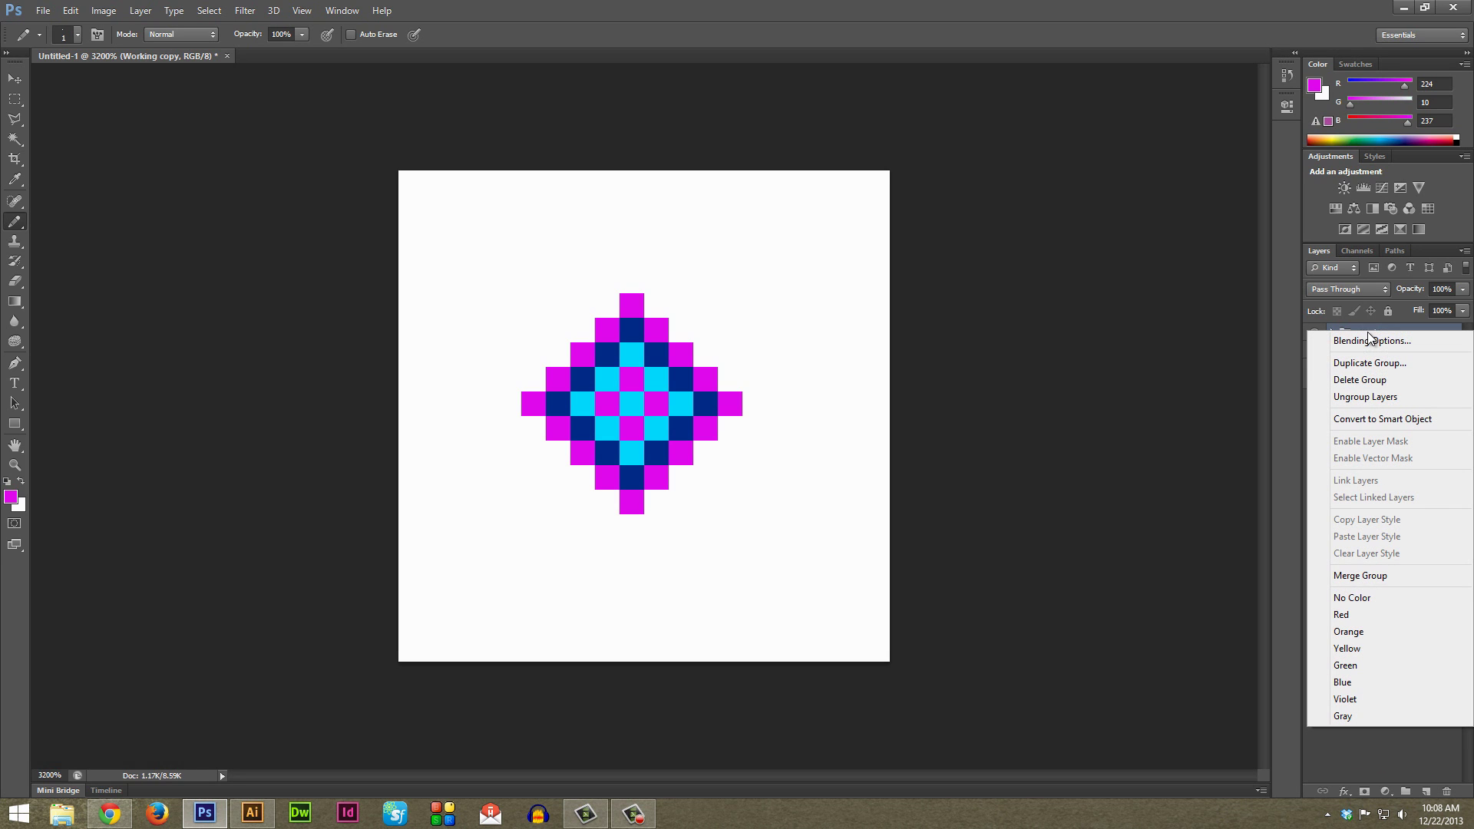
{"action": "left_click", "coordinate": [1389, 575]}
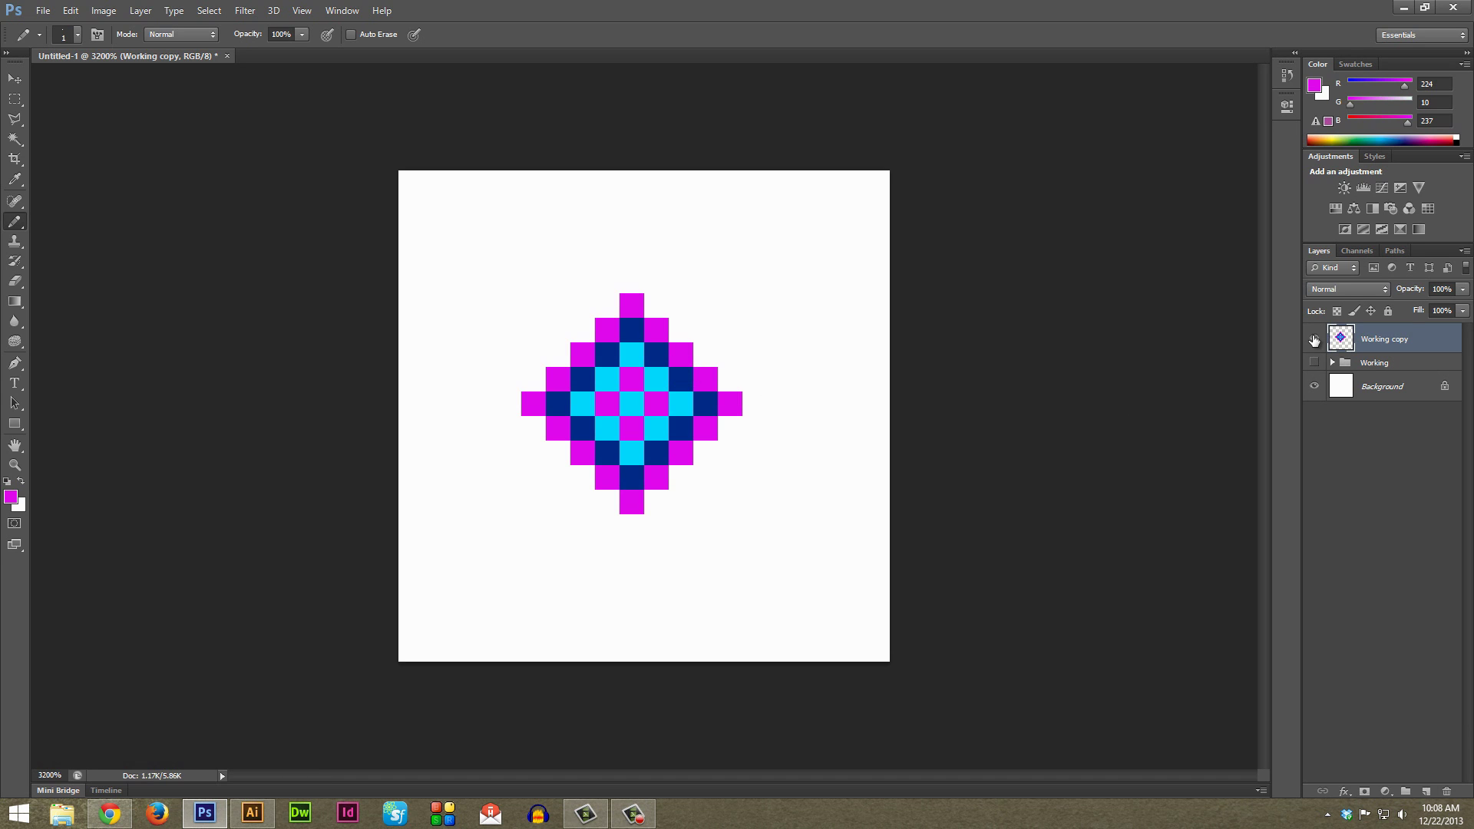
{"action": "left_click", "coordinate": [1315, 340]}
{"action": "left_click", "coordinate": [1315, 340]}
- Resize the image to 2000 × 2000 pixels using Nearest Neighbor (preserve hard edges) resampling
{"action": "left_click", "coordinate": [110, 11]}
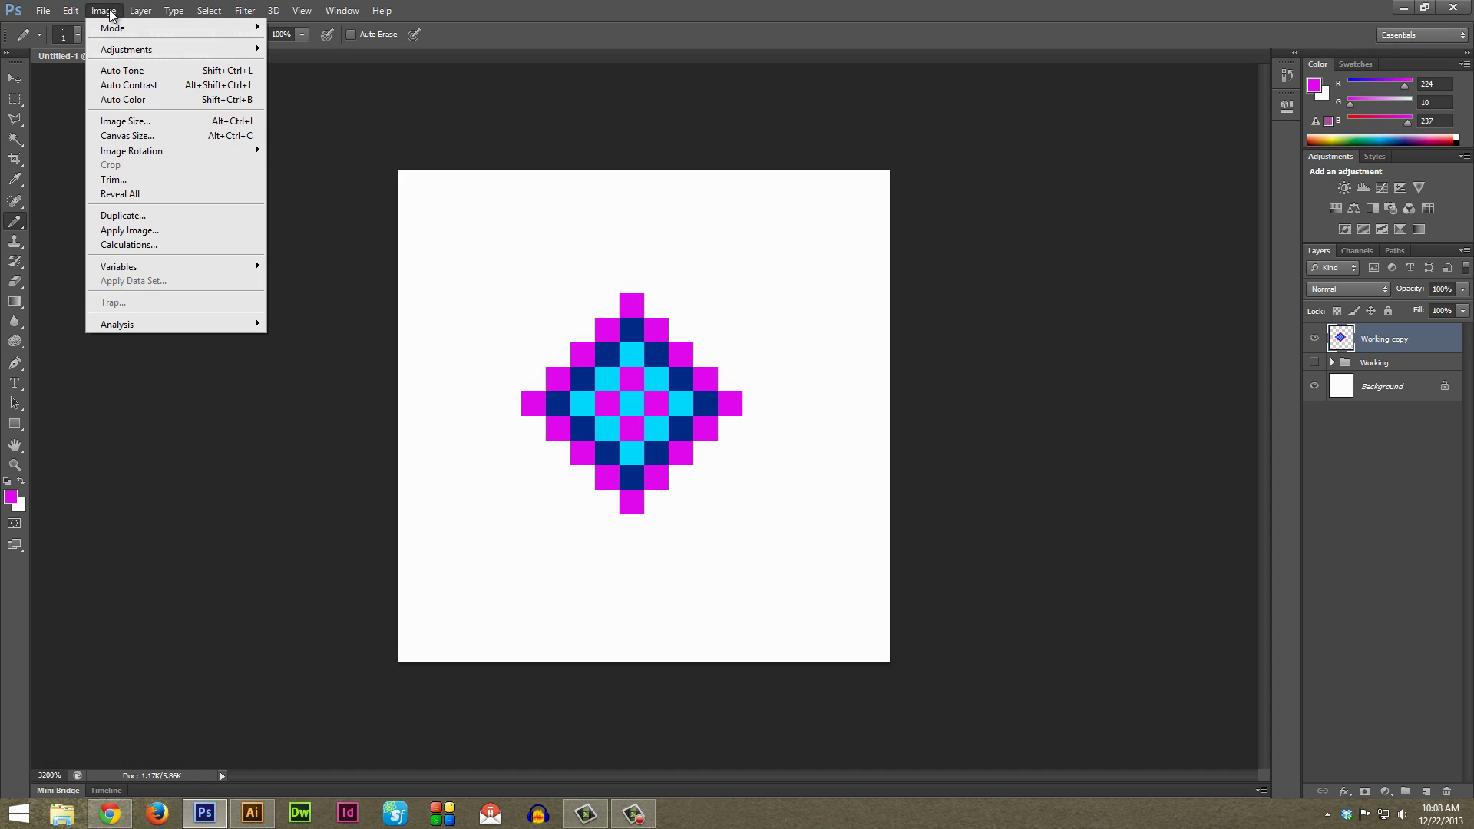
{"action": "left_click", "coordinate": [123, 121]}
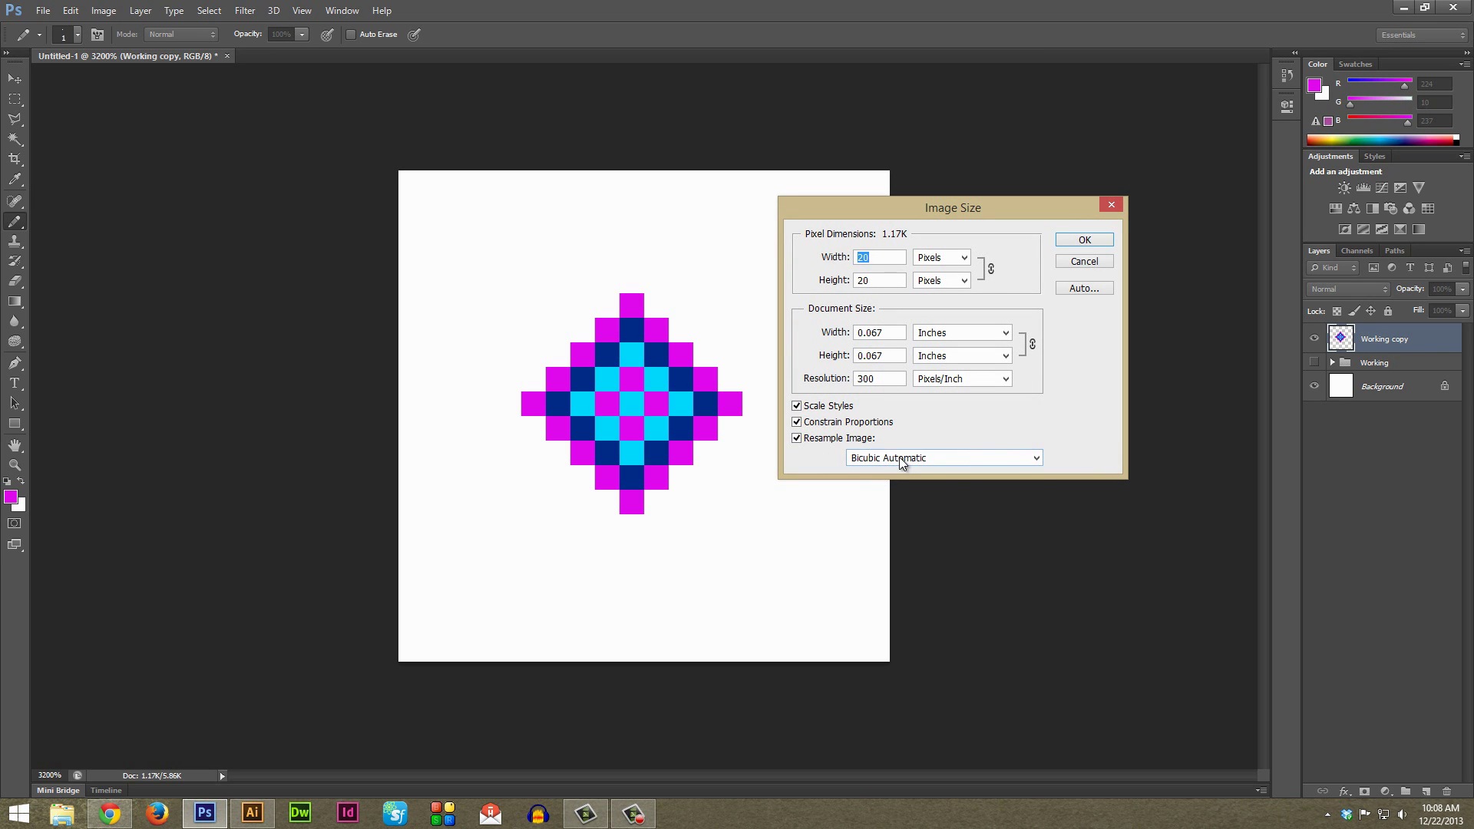
{"action": "left_click", "coordinate": [932, 460]}
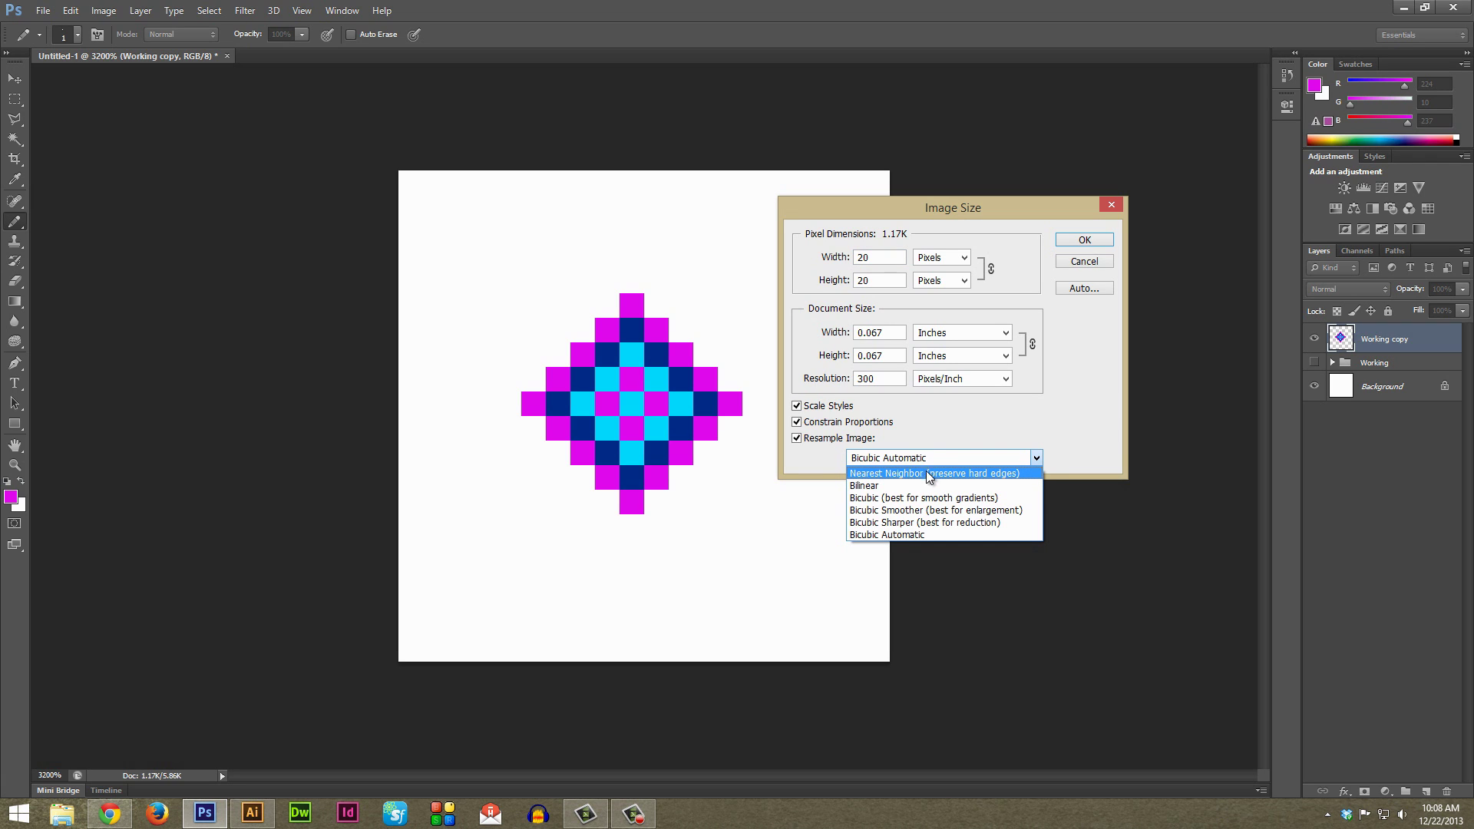
{"action": "left_click", "coordinate": [996, 476]}
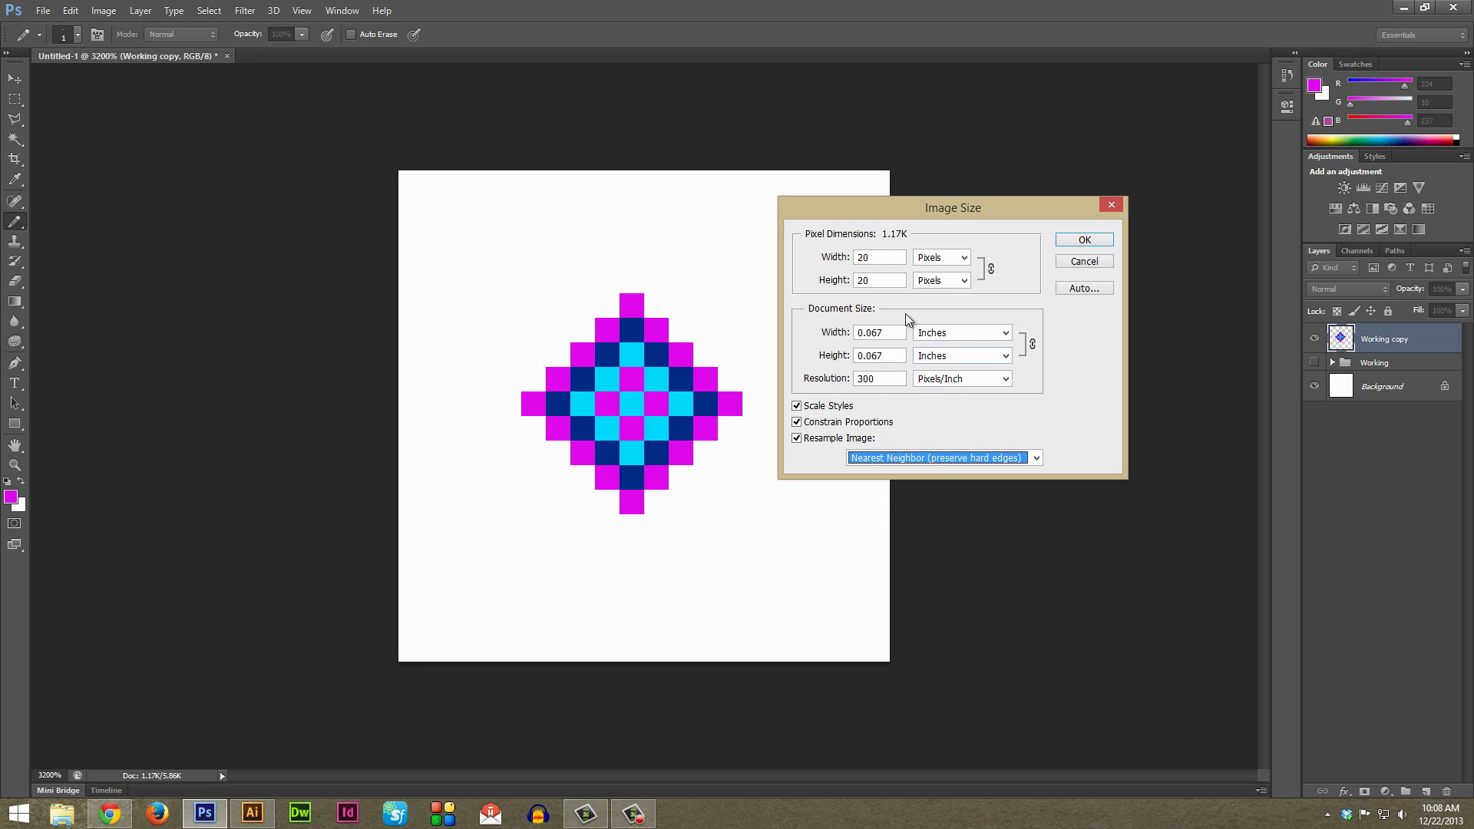
{"action": "left_click", "coordinate": [881, 257]}
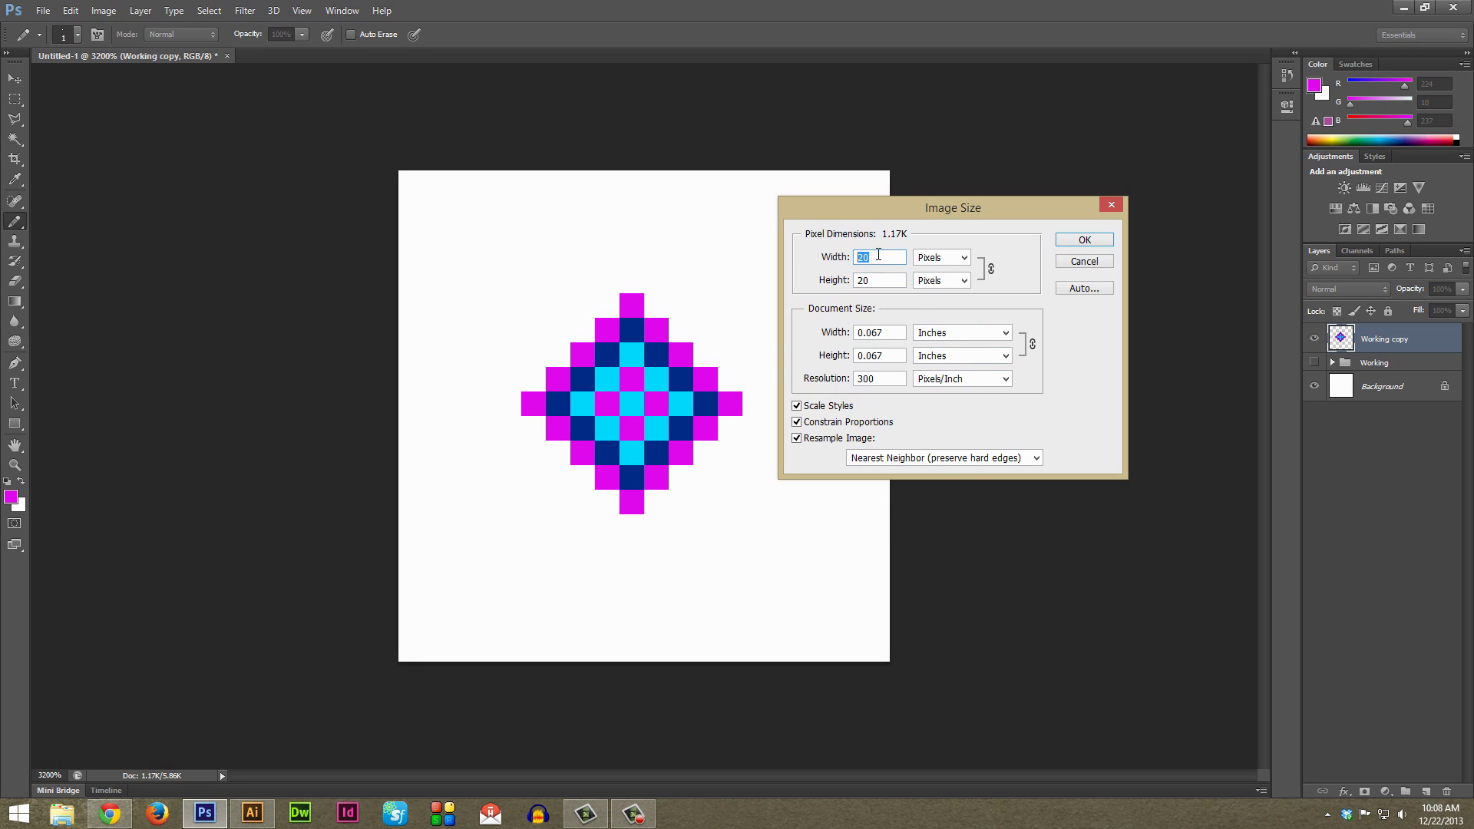
{"action": "left_click", "coordinate": [868, 280]}
{"action": "type", "text": "000"}
{"action": "left_click", "coordinate": [1089, 244]}
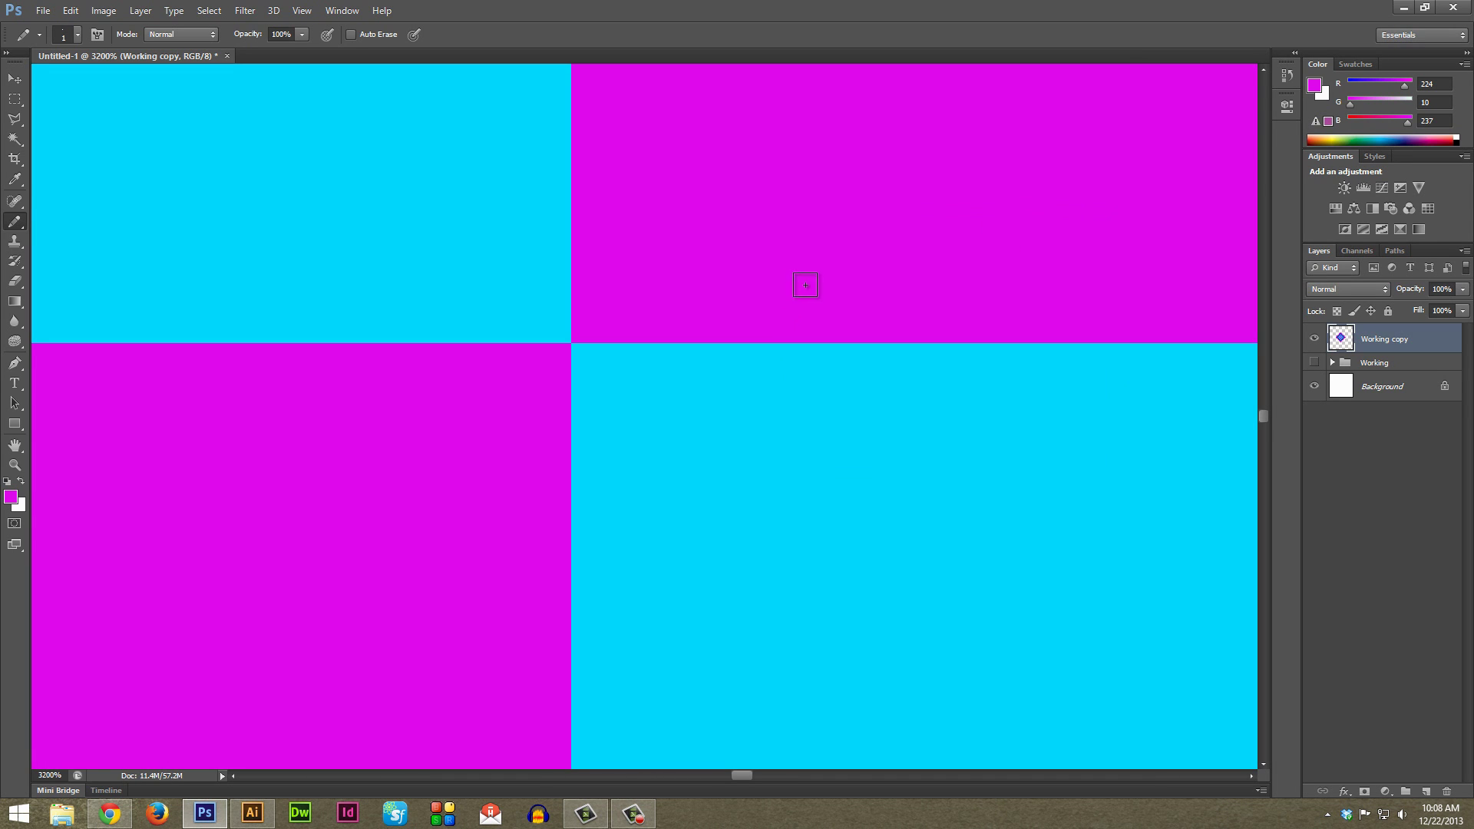
- Examine the enlarged design's block edges and compare the Working group with the Working copy layer by toggling their visibility
{"action": "left_click_drag", "start_coordinate": [688, 237], "coordinate": [764, 573]}
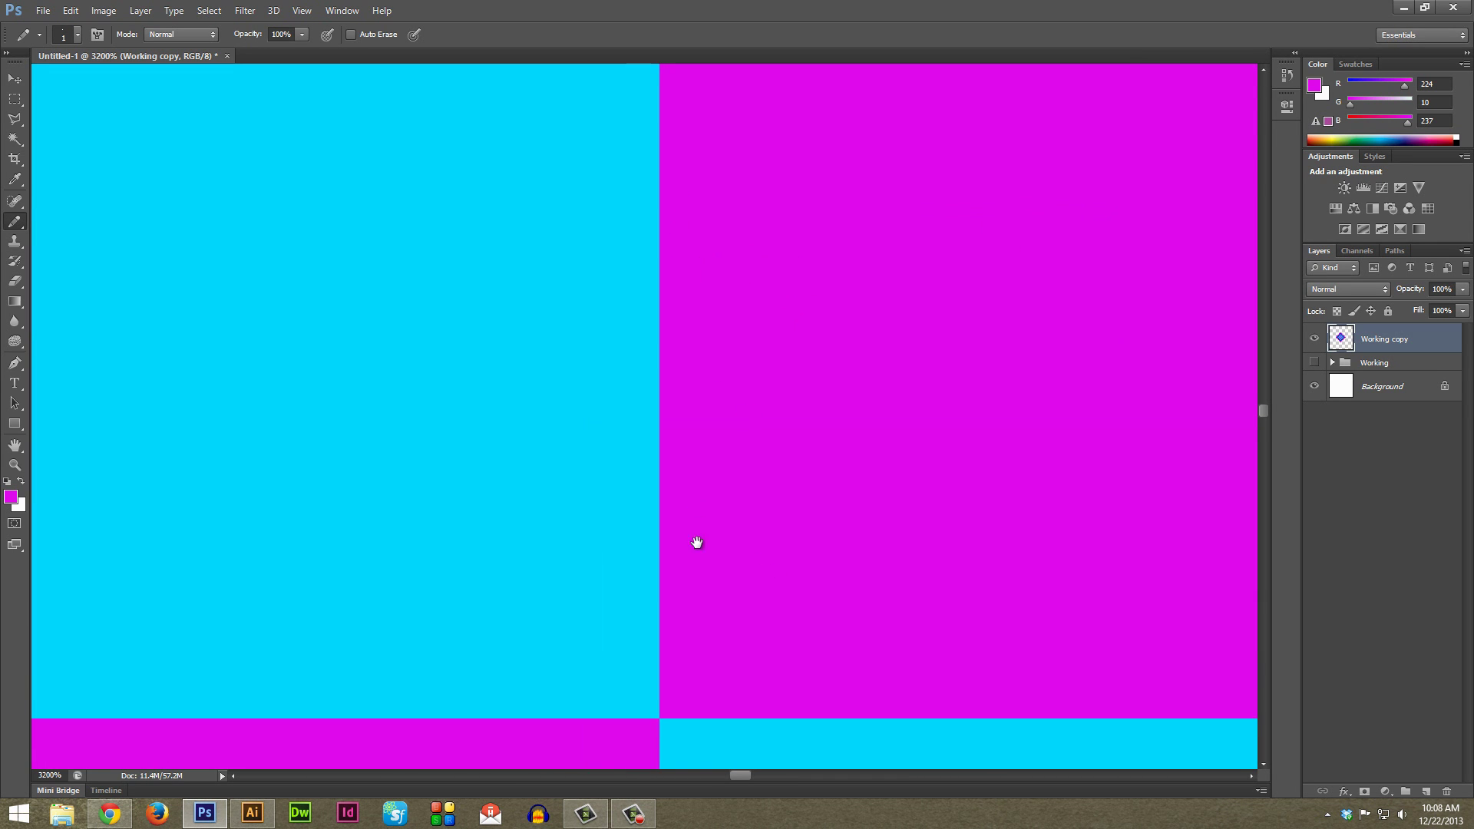
{"action": "left_click_drag", "start_coordinate": [694, 540], "coordinate": [781, 286]}
{"action": "left_click_drag", "start_coordinate": [543, 404], "coordinate": [678, 390]}
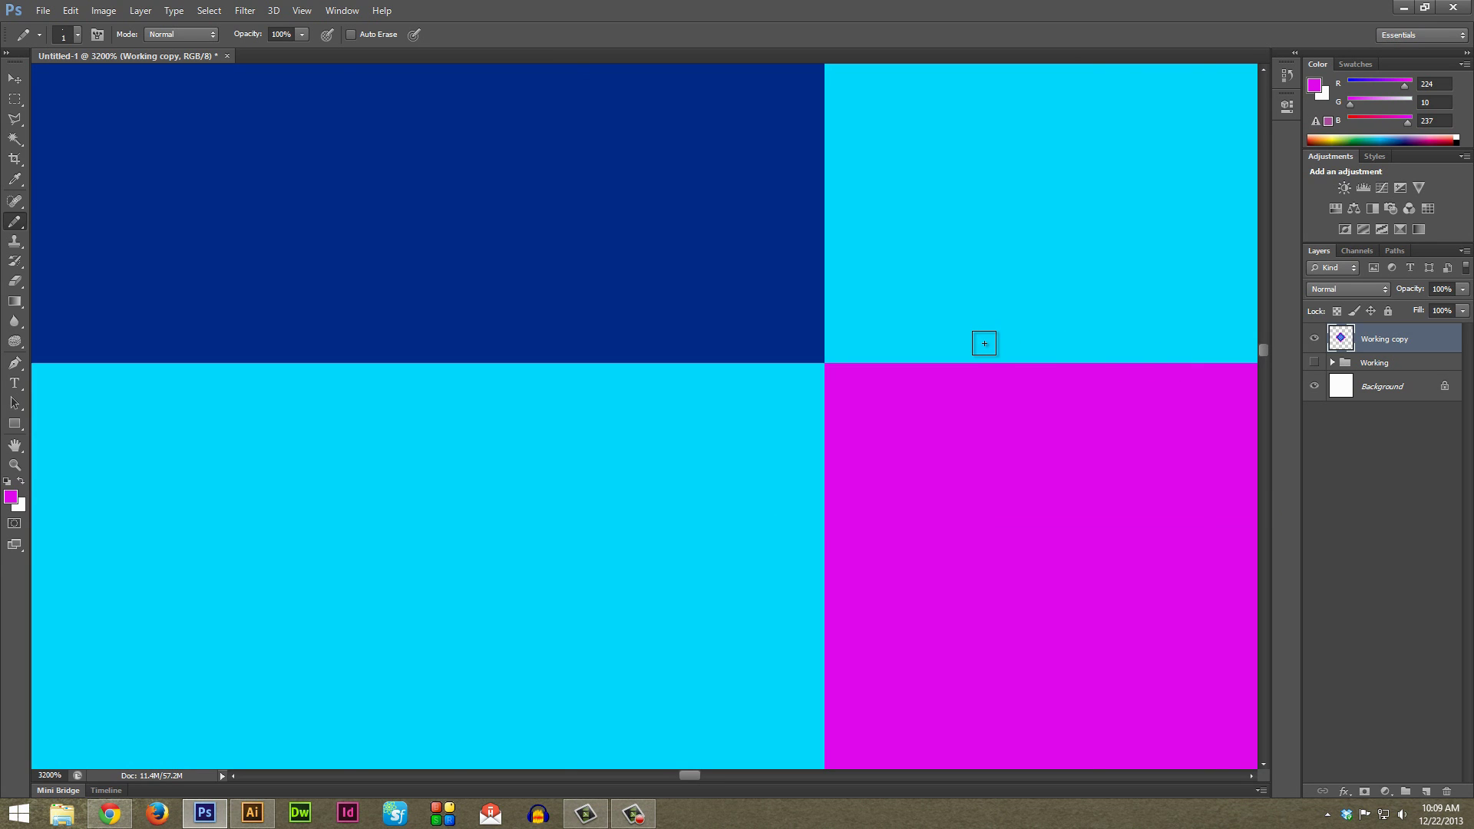
{"action": "left_click", "coordinate": [1373, 362]}
{"action": "left_click", "coordinate": [1314, 339]}
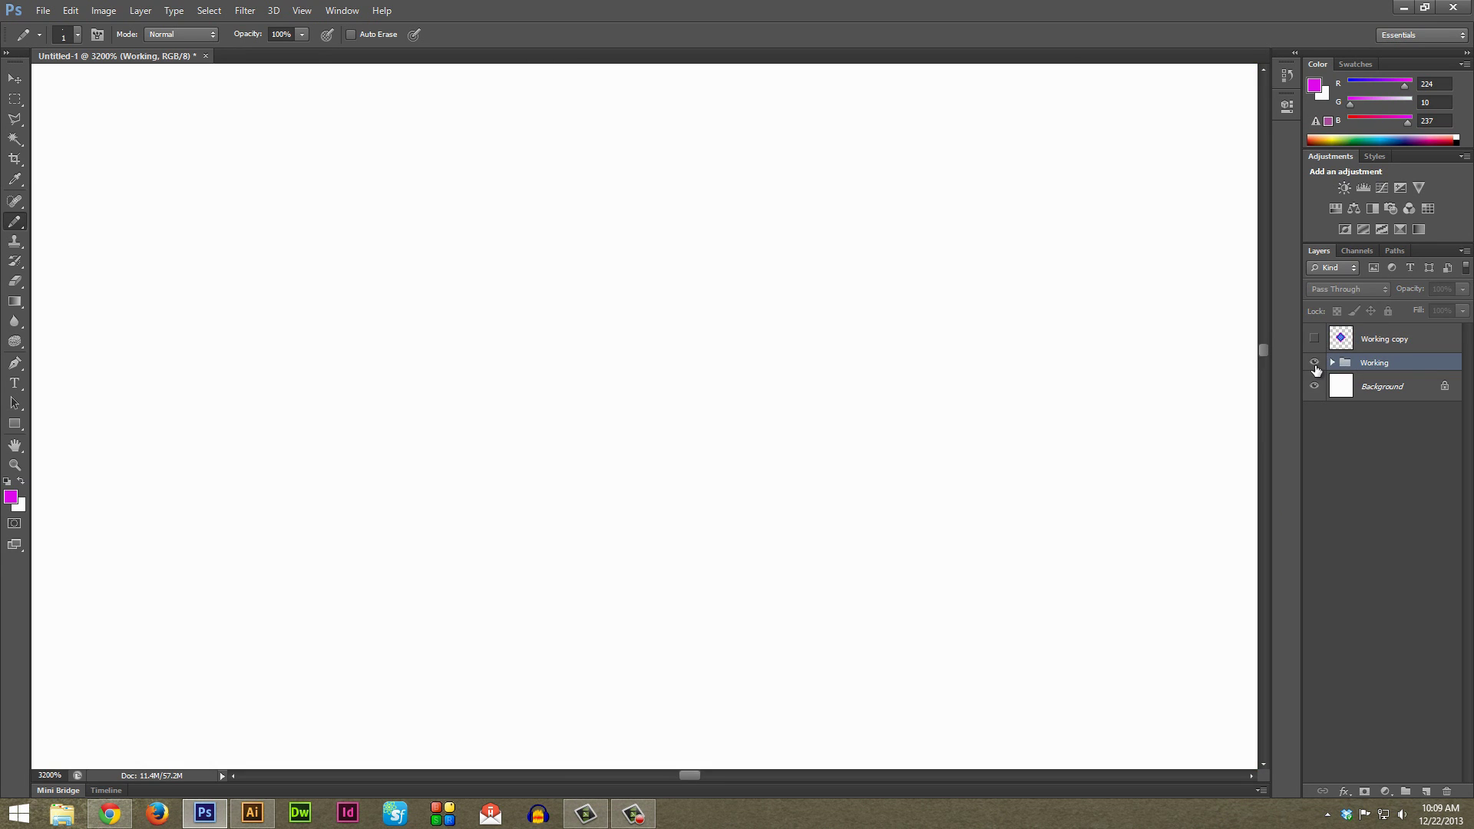
{"action": "left_click", "coordinate": [1315, 363]}
{"action": "left_click", "coordinate": [1315, 367]}
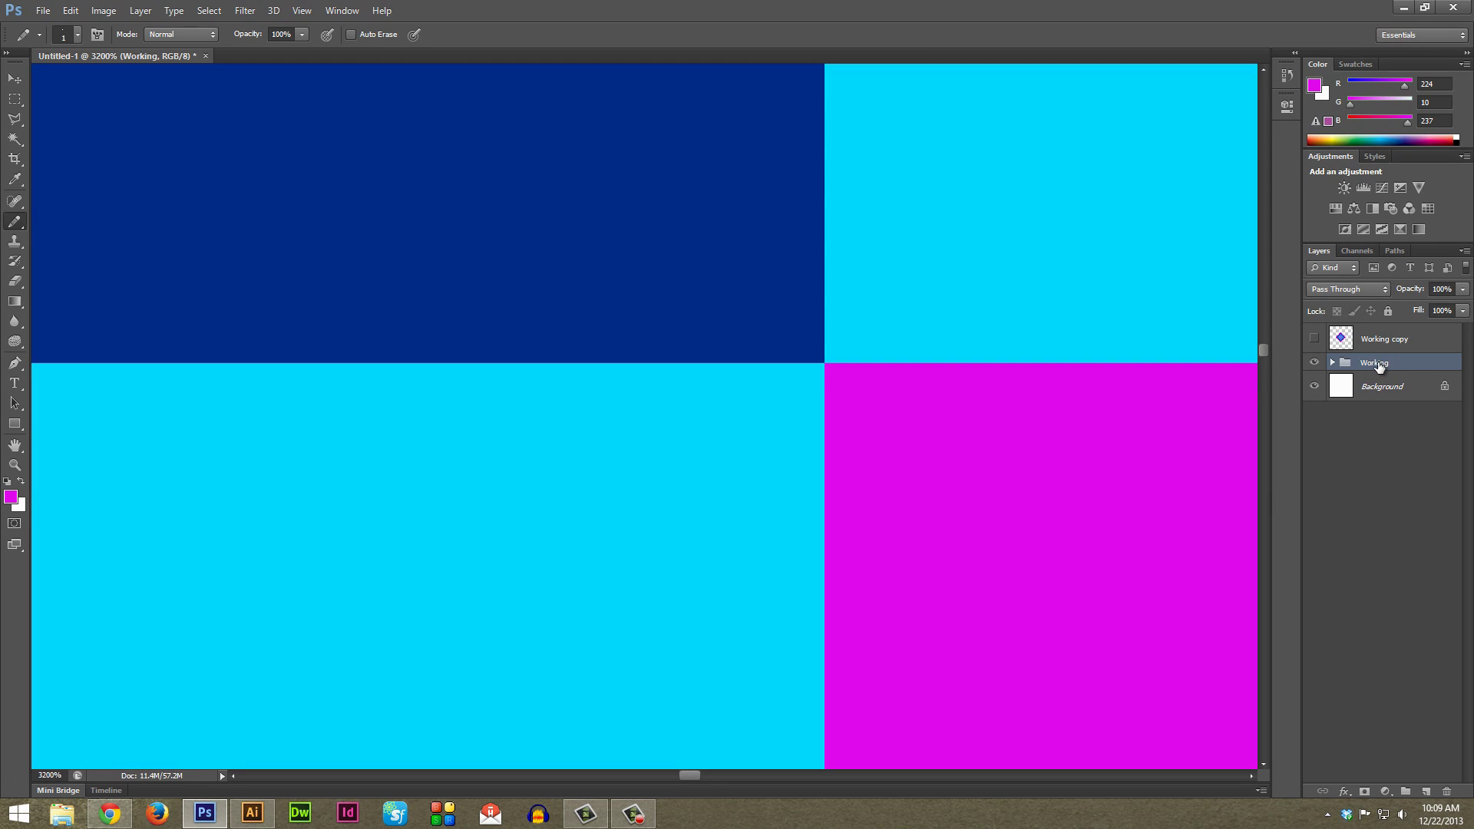
{"action": "left_click", "coordinate": [1315, 363]}
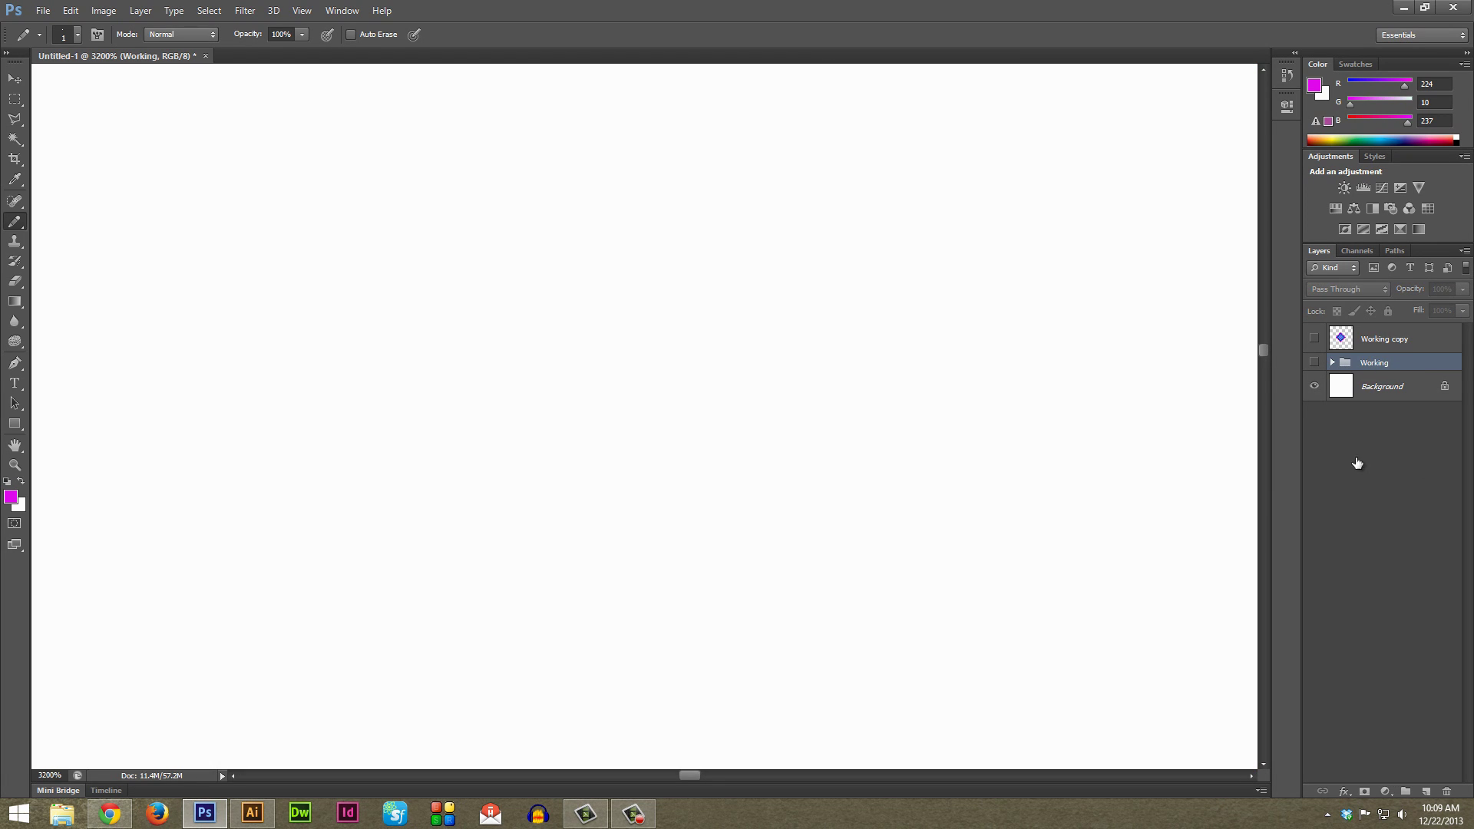
{"action": "left_click", "coordinate": [1314, 339]}
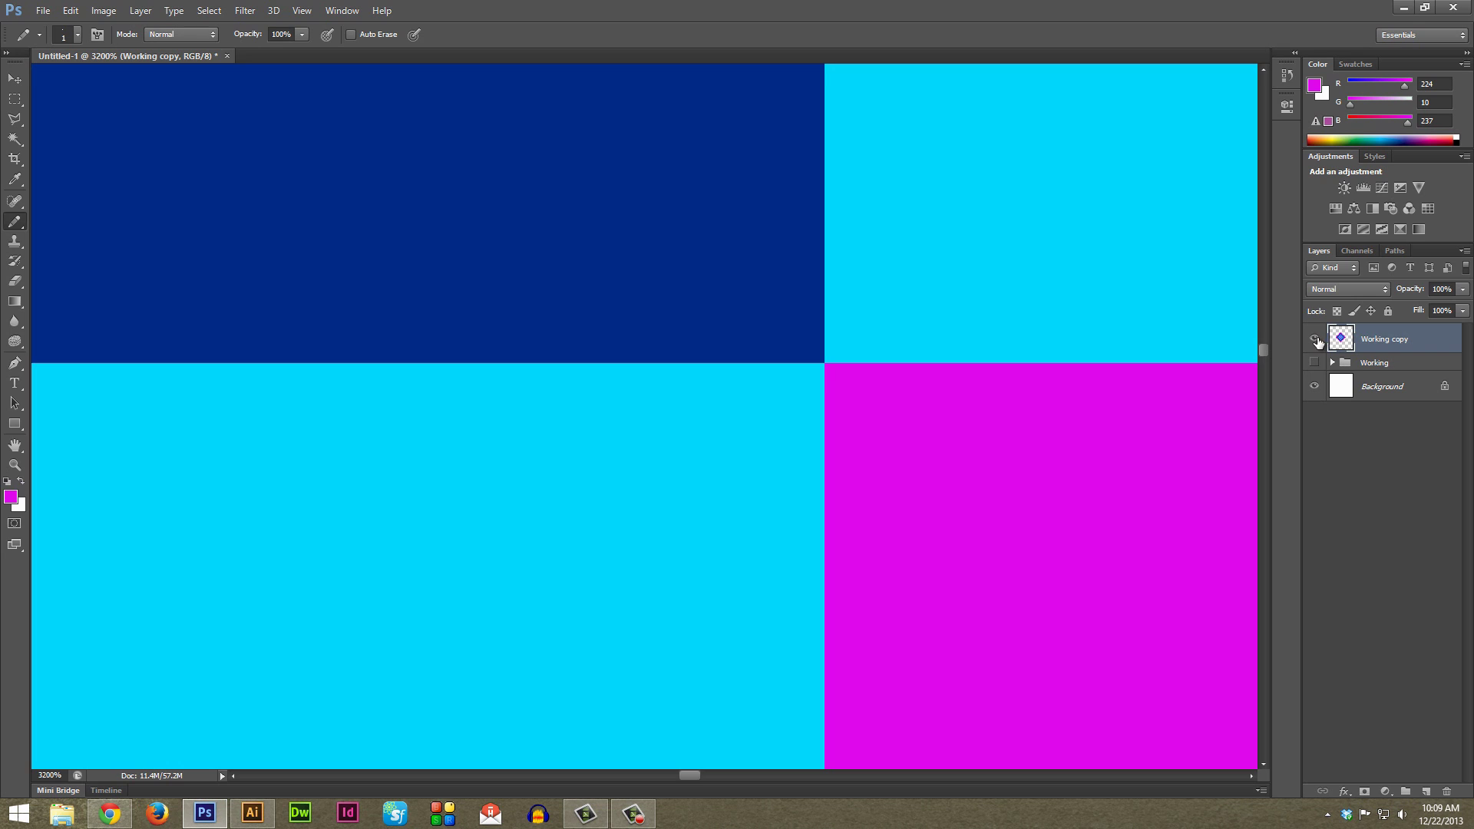
{"action": "left_click", "coordinate": [1316, 340]}
{"action": "left_click", "coordinate": [1316, 339]}
- Zoom out until the whole enlarged diamond and canvas can be examined
{"action": "key", "text": "ctrl+minus"}
{"action": "key", "text": "ctrl+minus"}
{"action": "key", "text": "ctrl+minus"}
{"action": "key", "text": "ctrl+minus"}
{"action": "key", "text": "ctrl+minus"}
{"action": "key", "text": "ctrl+minus"}
{"action": "key", "text": "ctrl+minus"}
{"action": "key", "text": "ctrl+minus"}
{"action": "key", "text": "ctrl+minus"}
{"action": "key", "text": "ctrl+minus"}
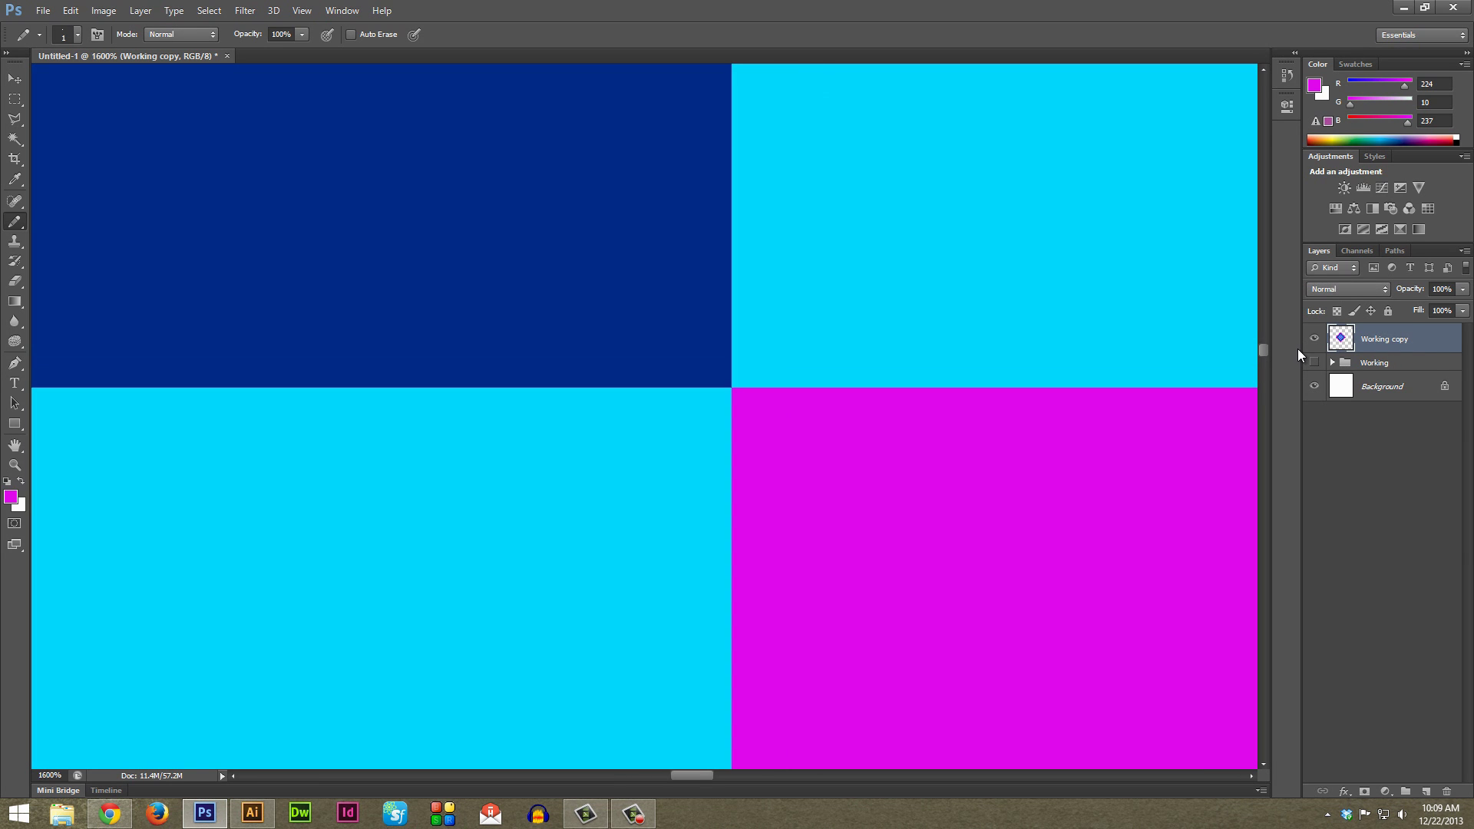
{"action": "key", "text": "ctrl+minus"}
{"action": "key", "text": "ctrl+minus"}
{"action": "key", "text": "ctrl+minus"}
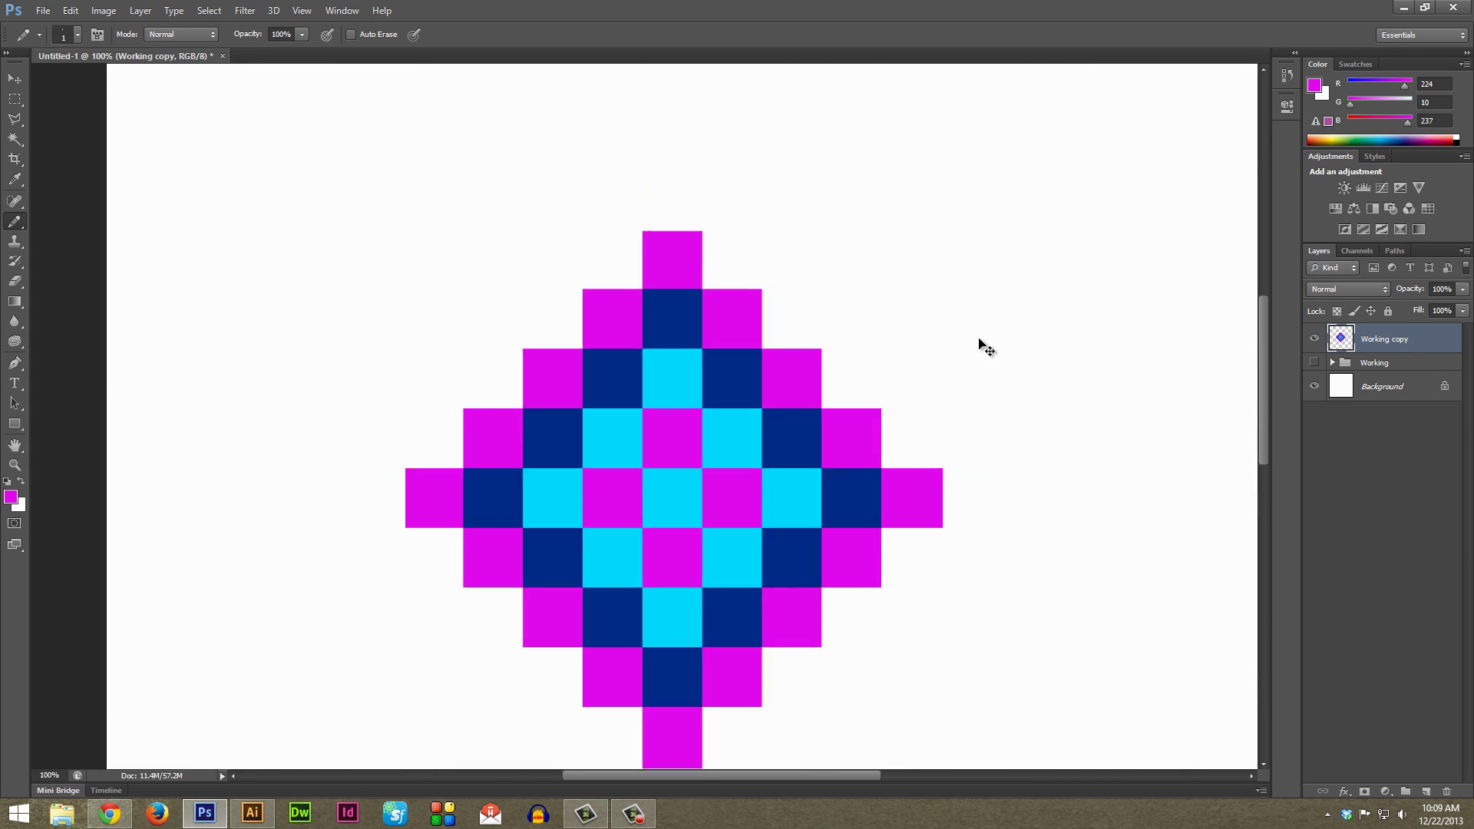
{"action": "left_click_drag", "start_coordinate": [897, 435], "coordinate": [914, 331]}
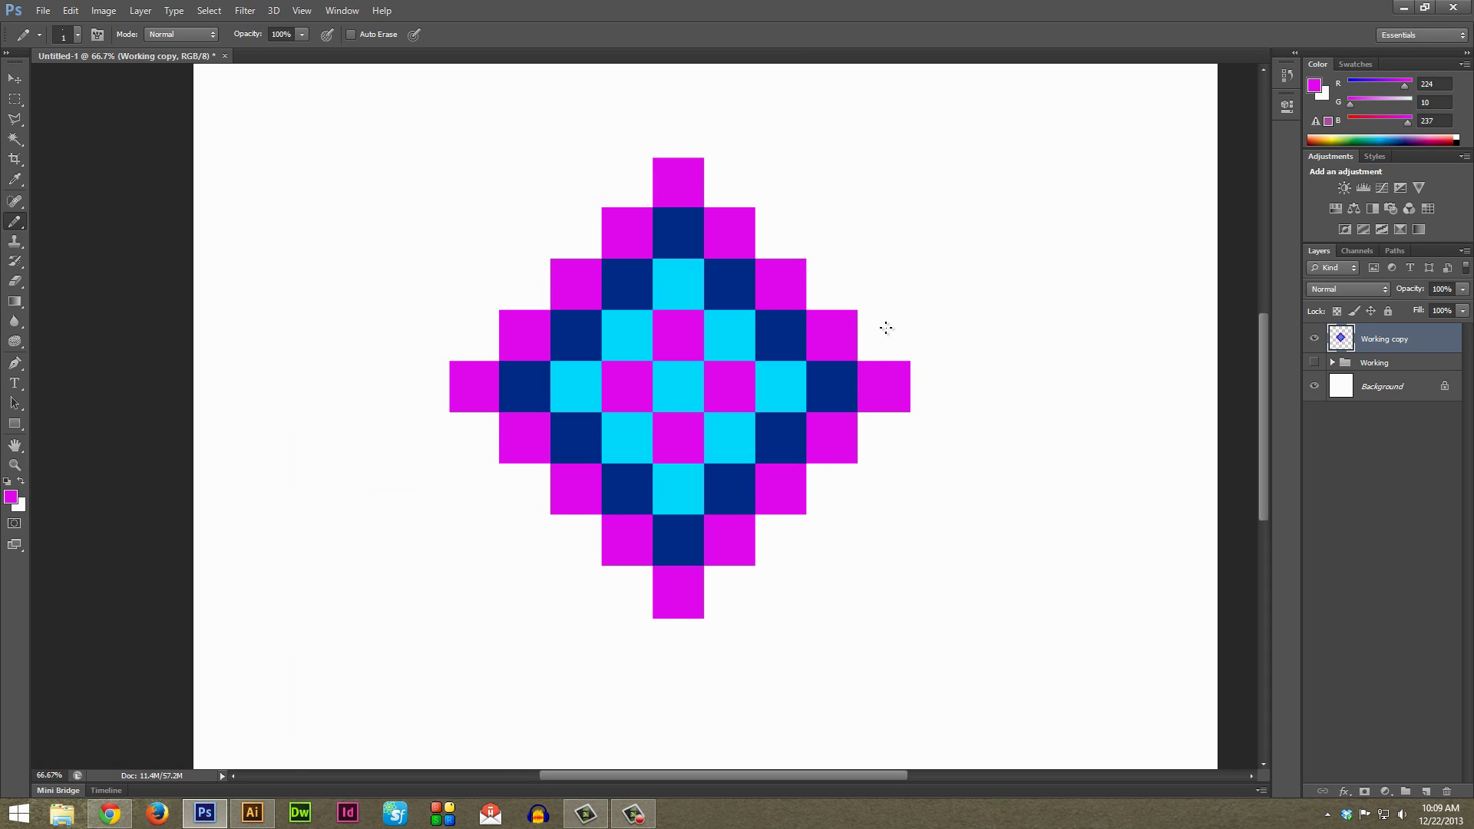
{"action": "key", "text": "ctrl+minus"}
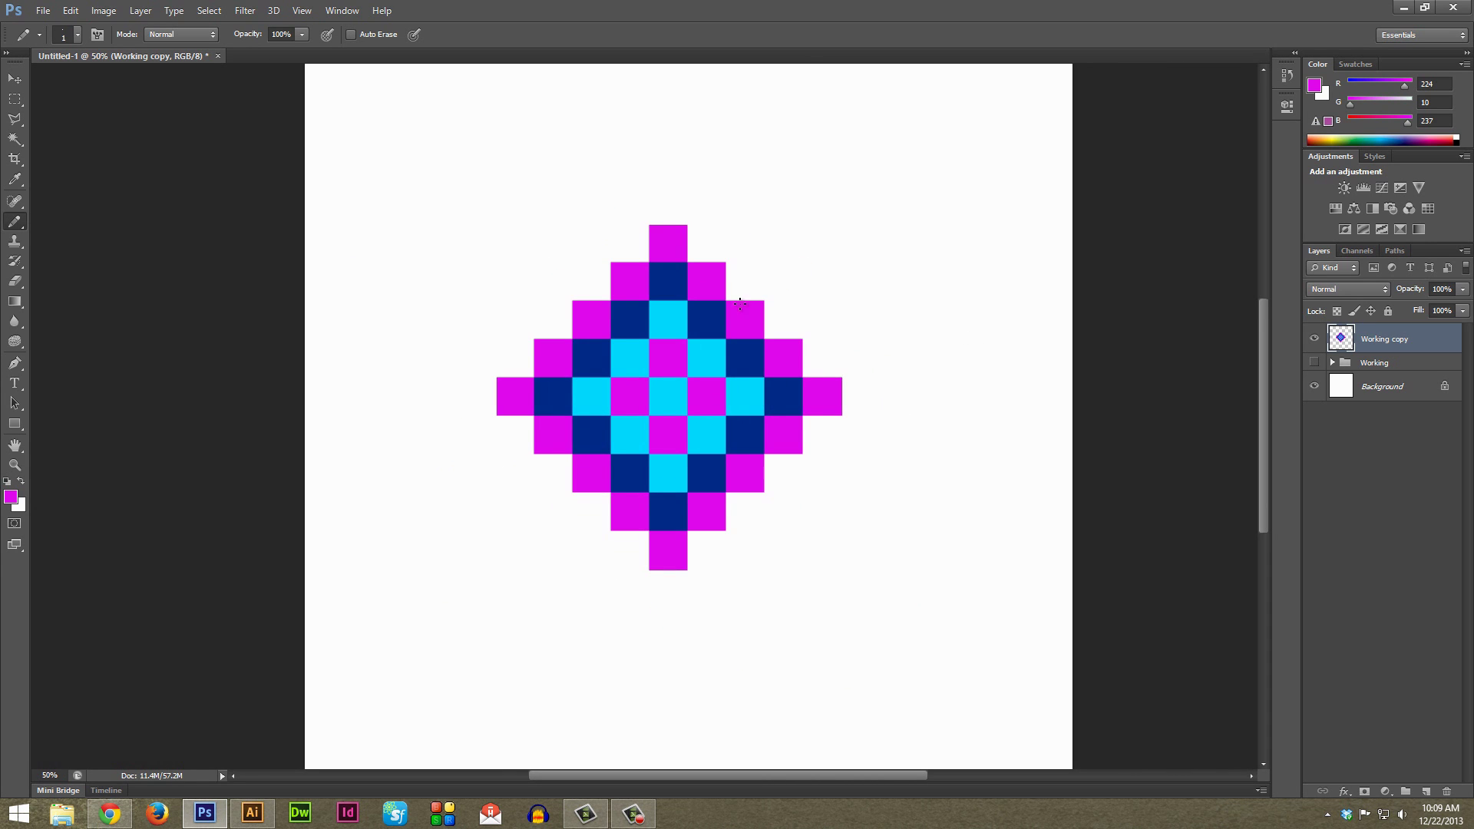
{"action": "key", "text": "ctrl+minus"}
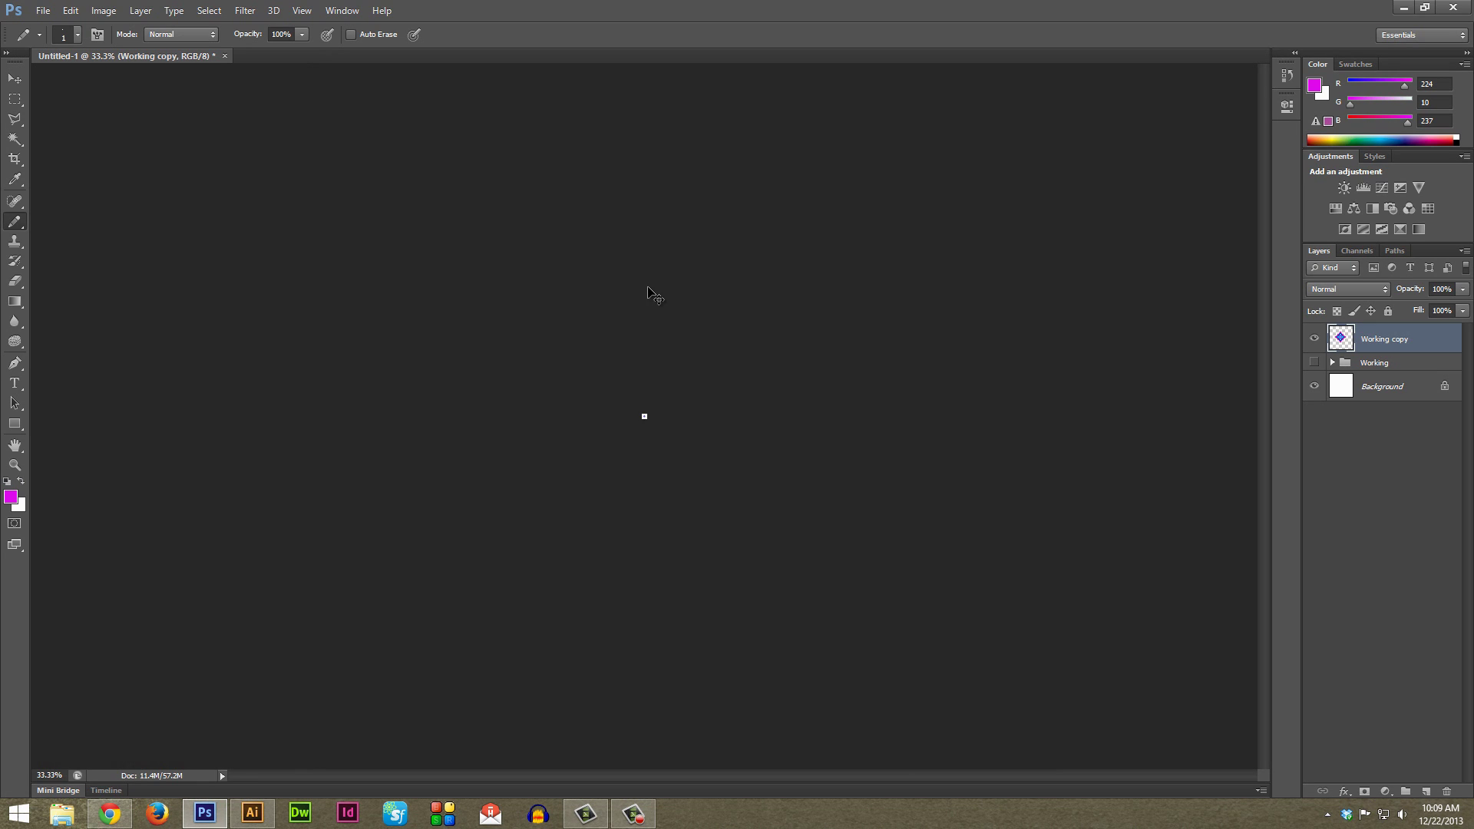
- Undo the image enlargement and view the original 20 × 20 pixel diamond at 3200%
{"action": "key", "text": "ctrl+plus"}
{"action": "key", "text": "ctrl+plus"}
{"action": "key", "text": "ctrl+plus"}
{"action": "key", "text": "ctrl+plus"}
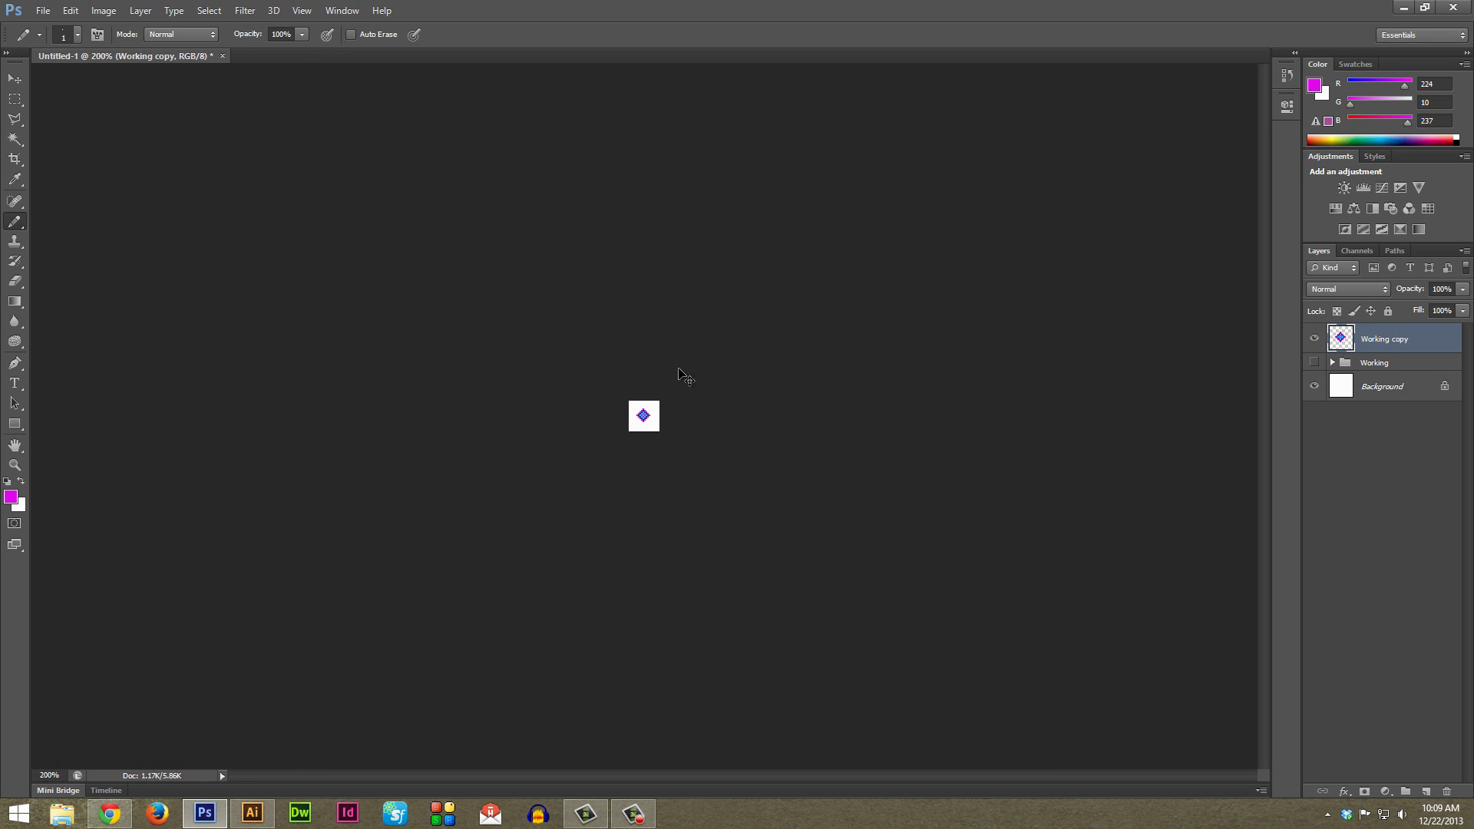
{"action": "key", "text": "ctrl+plus"}
{"action": "key", "text": "ctrl+plus"}
{"action": "key", "text": "ctrl+plus"}
{"action": "key", "text": "ctrl+plus"}
{"action": "key", "text": "ctrl+plus"}
{"action": "key", "text": "ctrl+plus"}
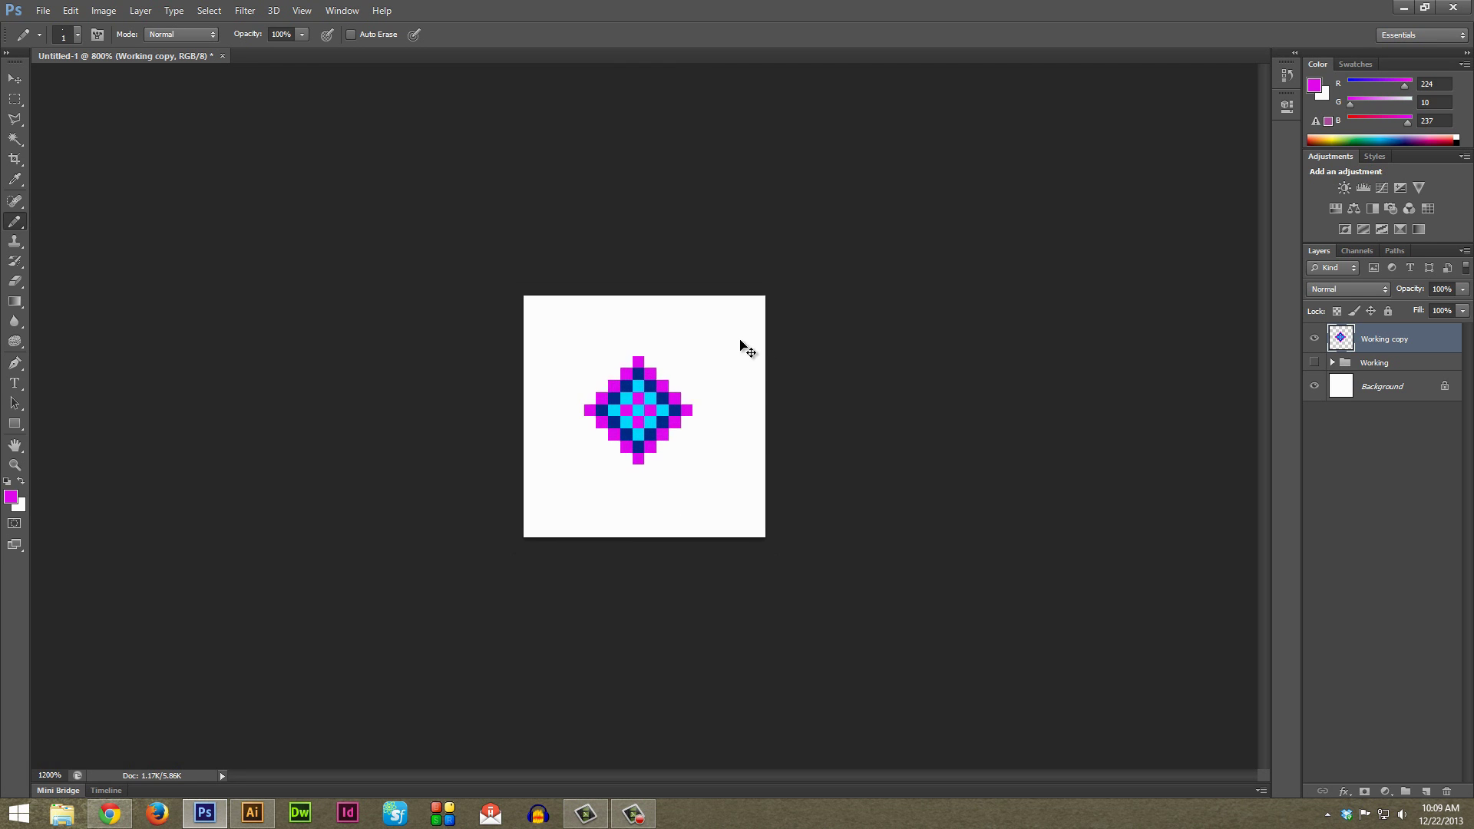
{"action": "key", "text": "ctrl+plus"}
{"action": "key", "text": "ctrl+plus"}
{"action": "key", "text": "ctrl+plus"}
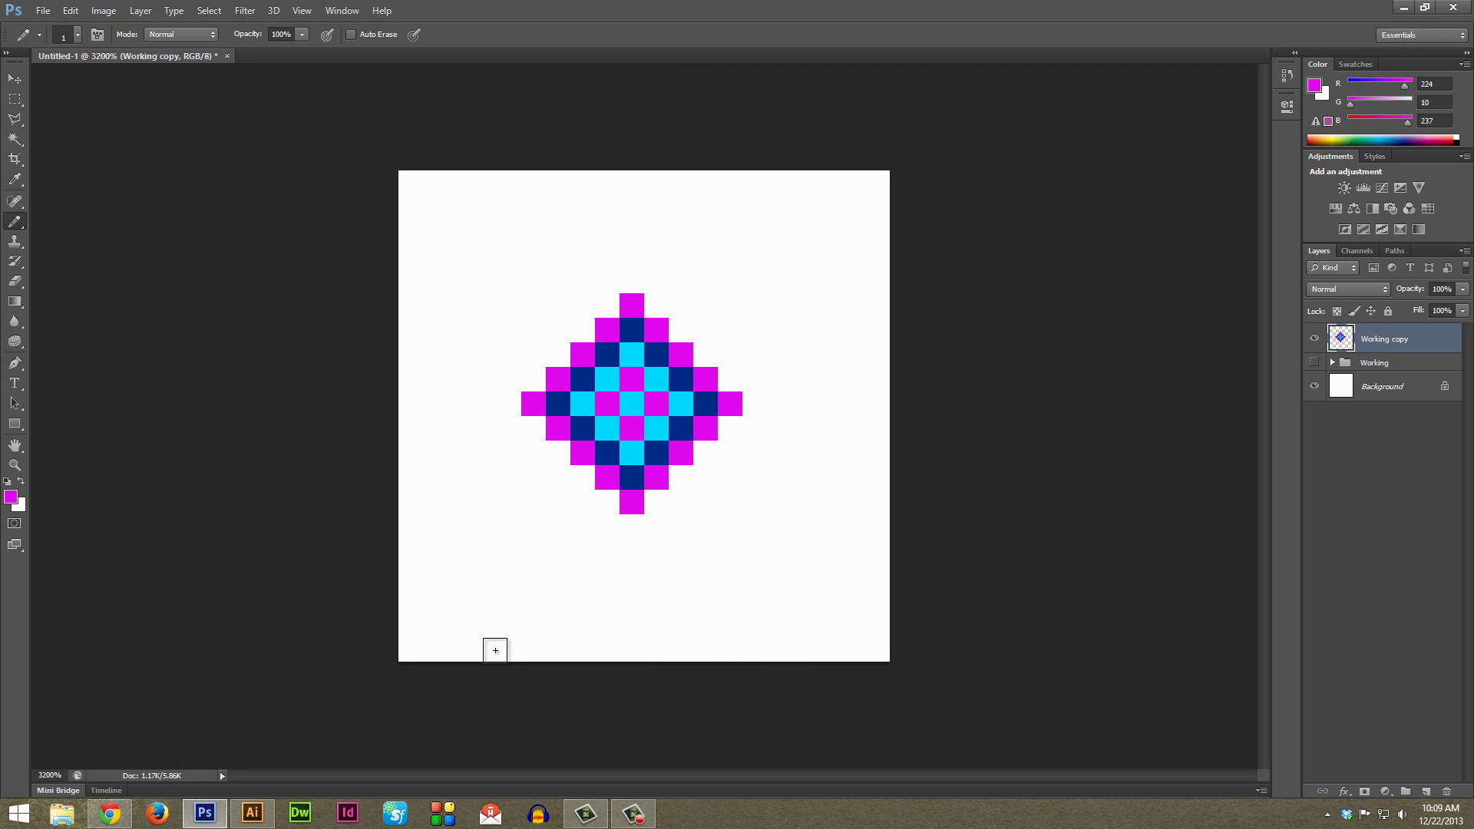
- Copy the dollar-sign text from Illustrator and paste it into the Photoshop document as a Smart Object
{"action": "left_click", "coordinate": [253, 813]}
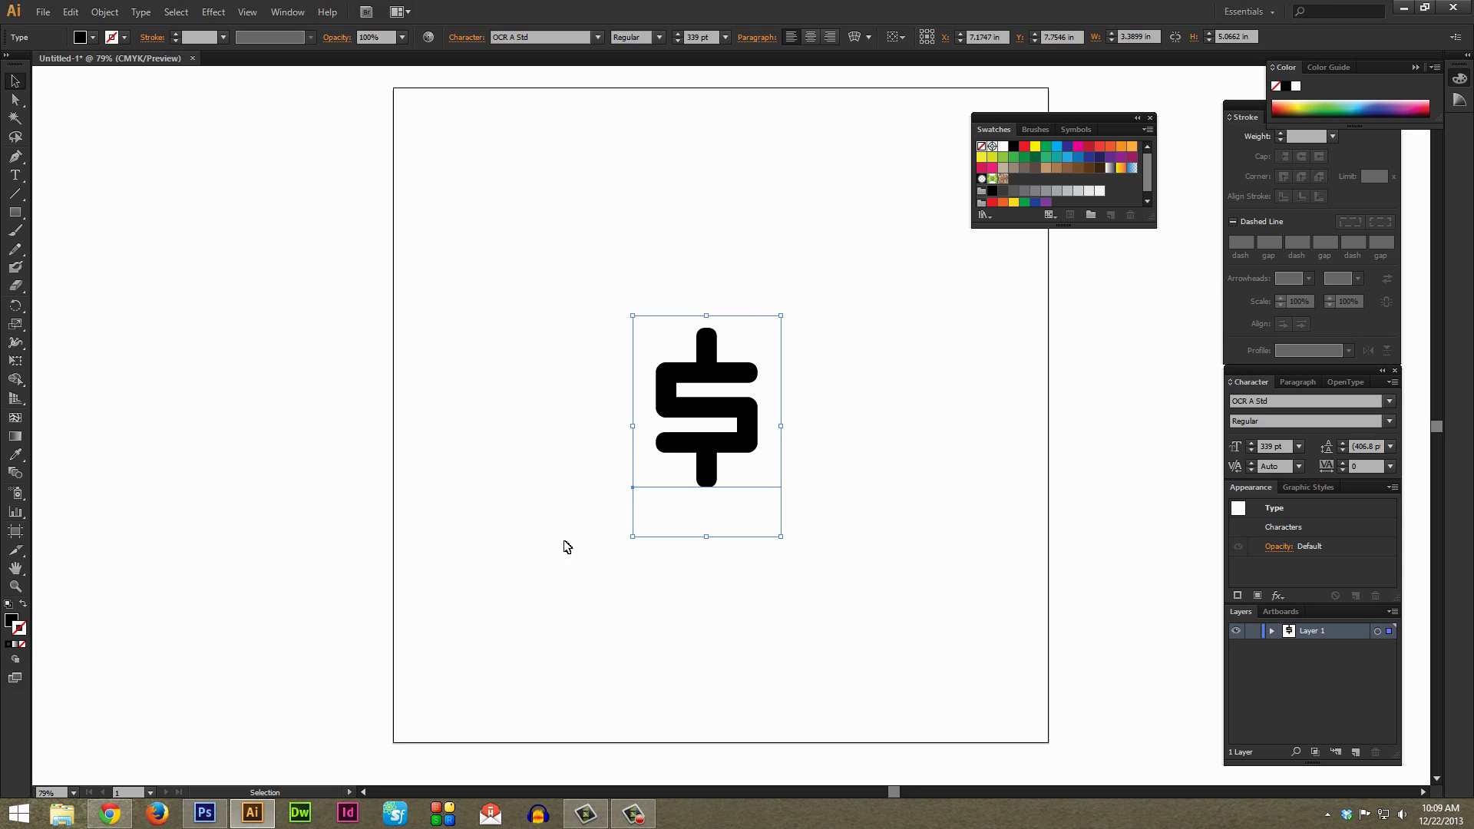
{"action": "left_click_drag", "start_coordinate": [514, 244], "coordinate": [920, 590]}
{"action": "key", "text": "a"}
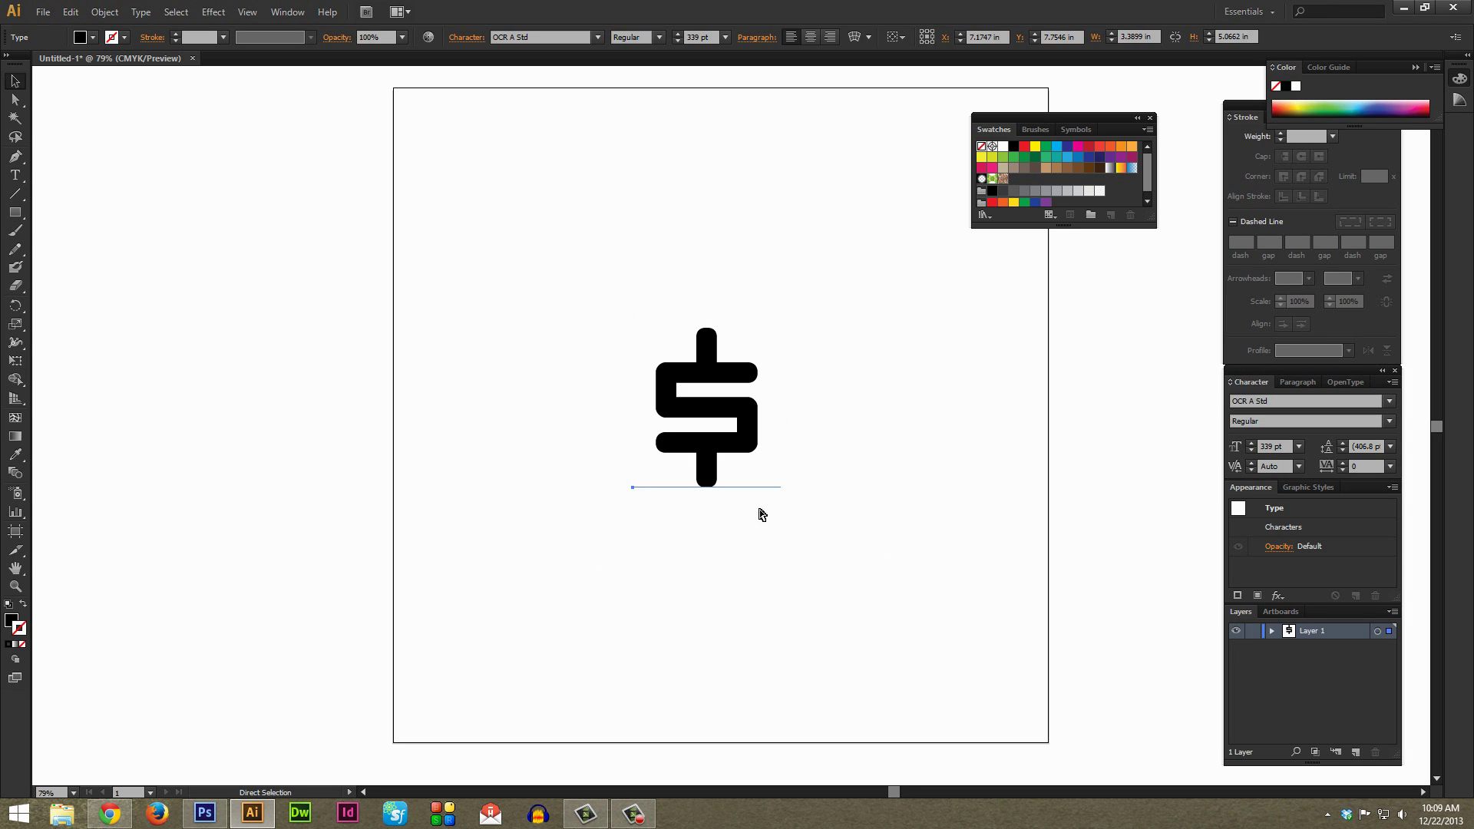
{"action": "key", "text": "v"}
{"action": "left_click", "coordinate": [204, 813]}
{"action": "key", "text": "ctrl+v"}
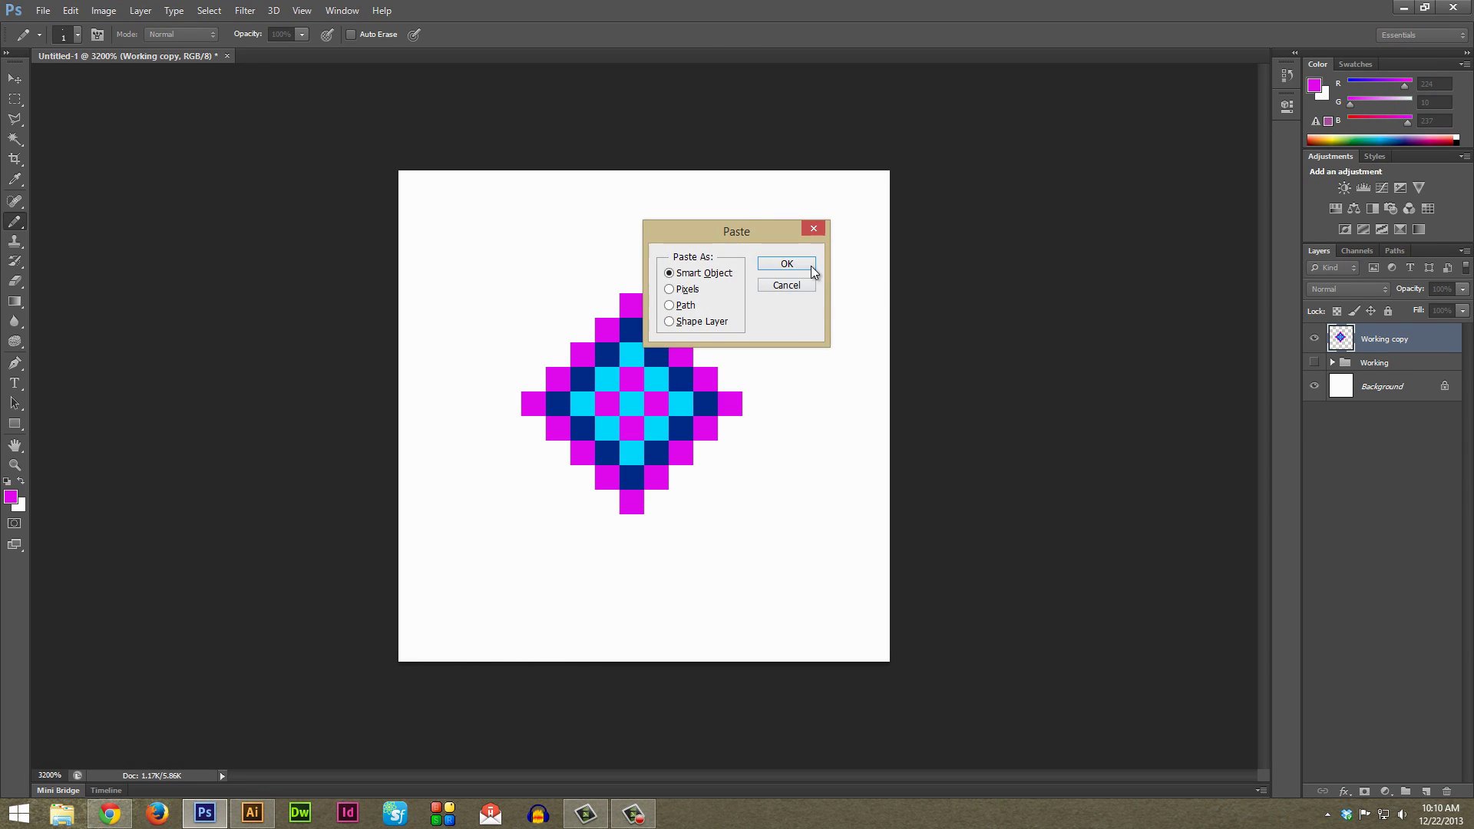
{"action": "left_click", "coordinate": [812, 266]}
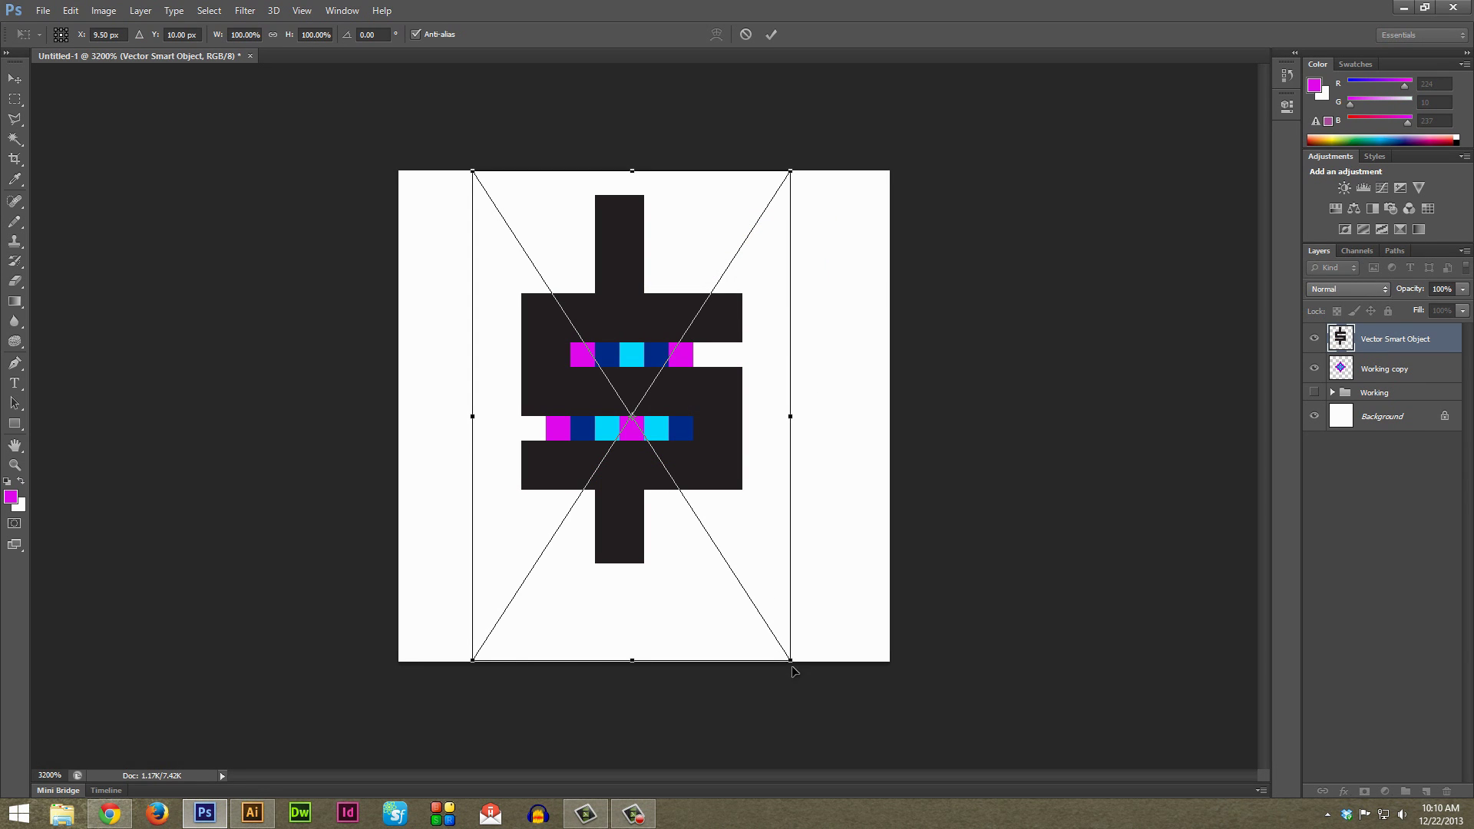
- Scale the pasted dollar sign to about 130%, position it over the canvas, and commit the placement
{"action": "left_click_drag", "start_coordinate": [793, 671], "coordinate": [760, 541]}
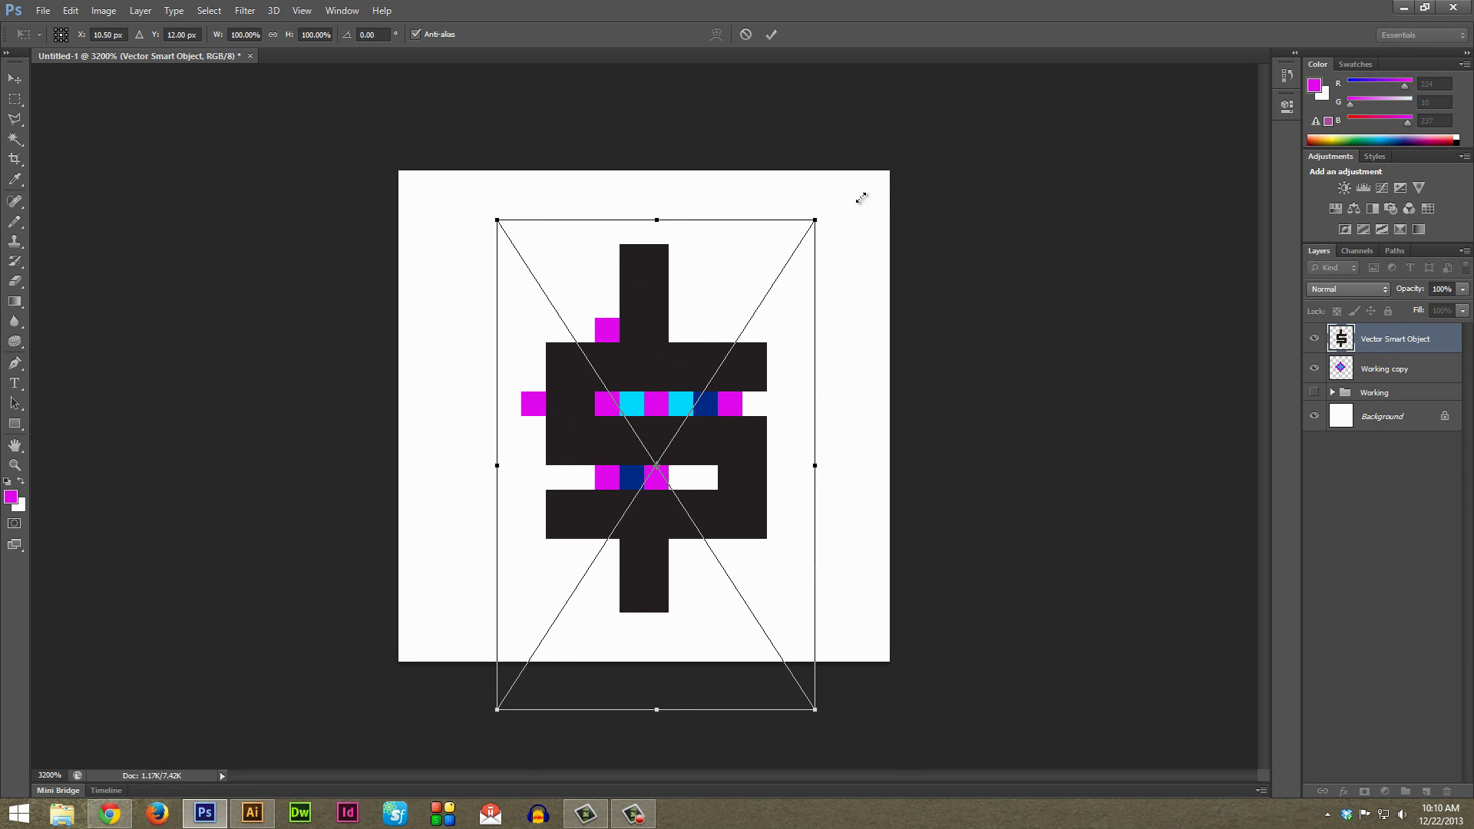
{"action": "left_click_drag", "start_coordinate": [861, 198], "coordinate": [883, 164]}
{"action": "left_click_drag", "start_coordinate": [796, 213], "coordinate": [794, 238]}
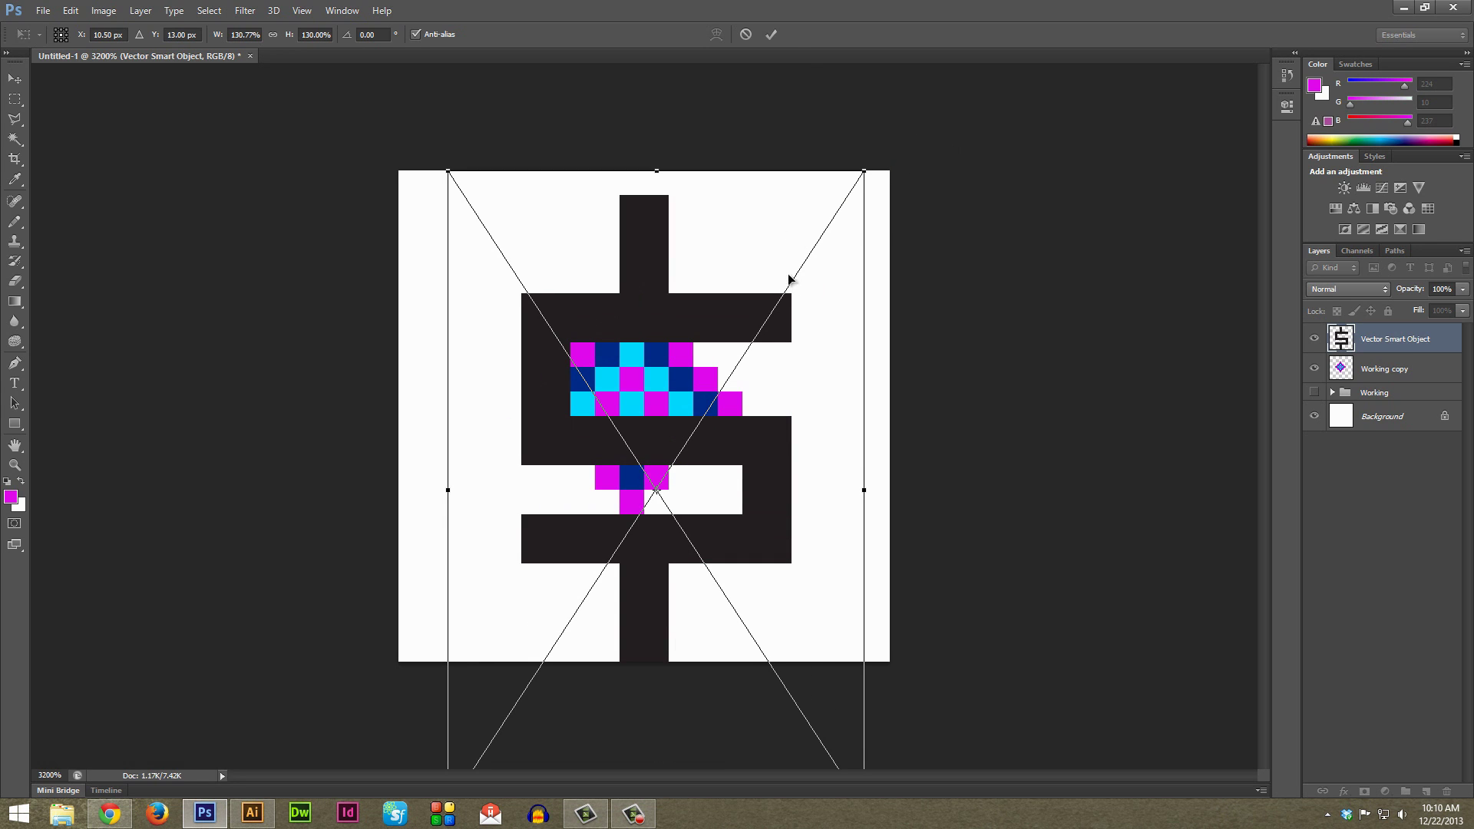
{"action": "left_click", "coordinate": [771, 34]}
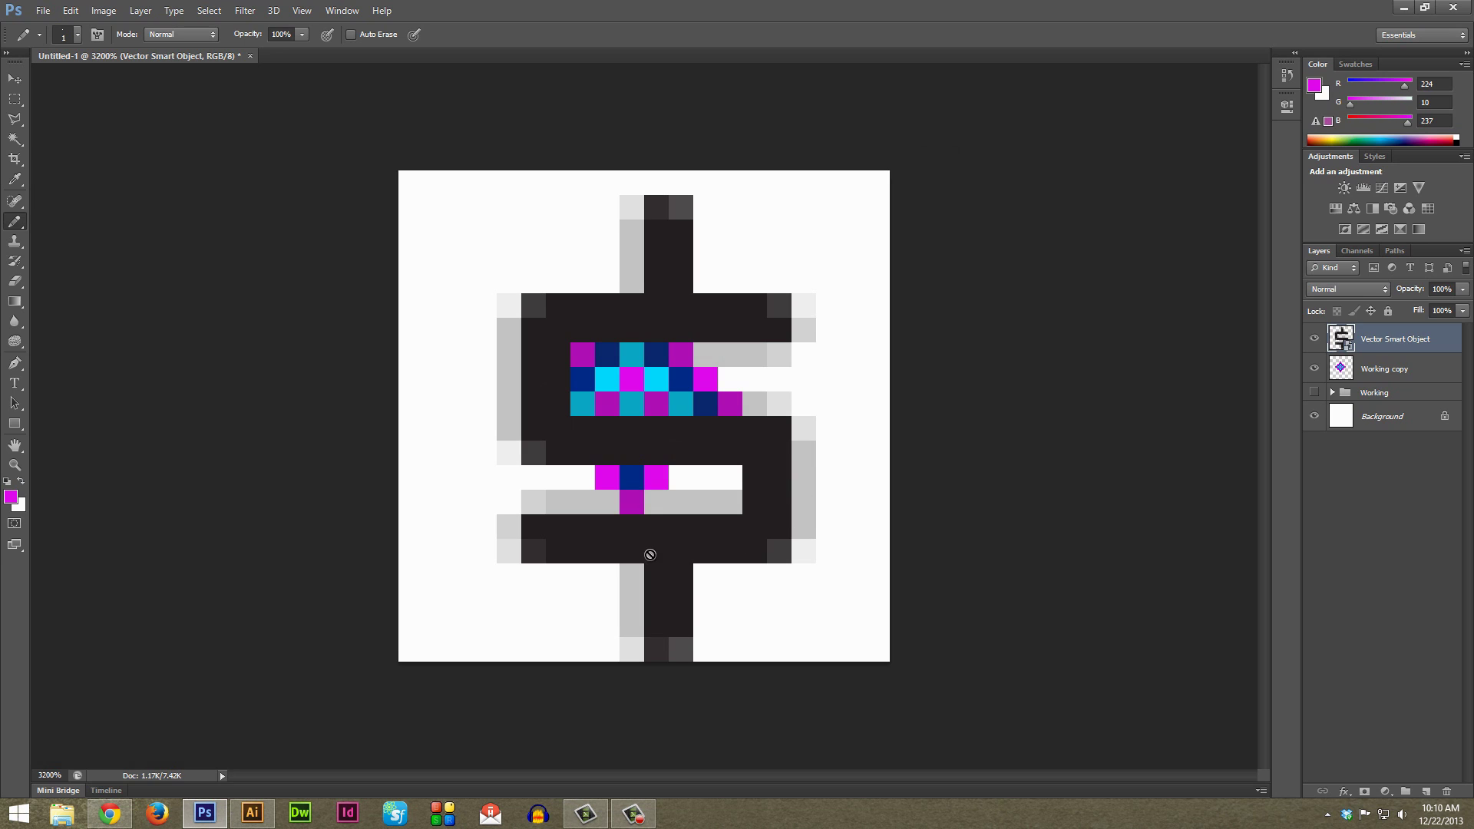
- On a new layer with Working copy hidden, trace the dollar sign's upper stem and top bar in magenta
{"action": "left_click", "coordinate": [1426, 791]}
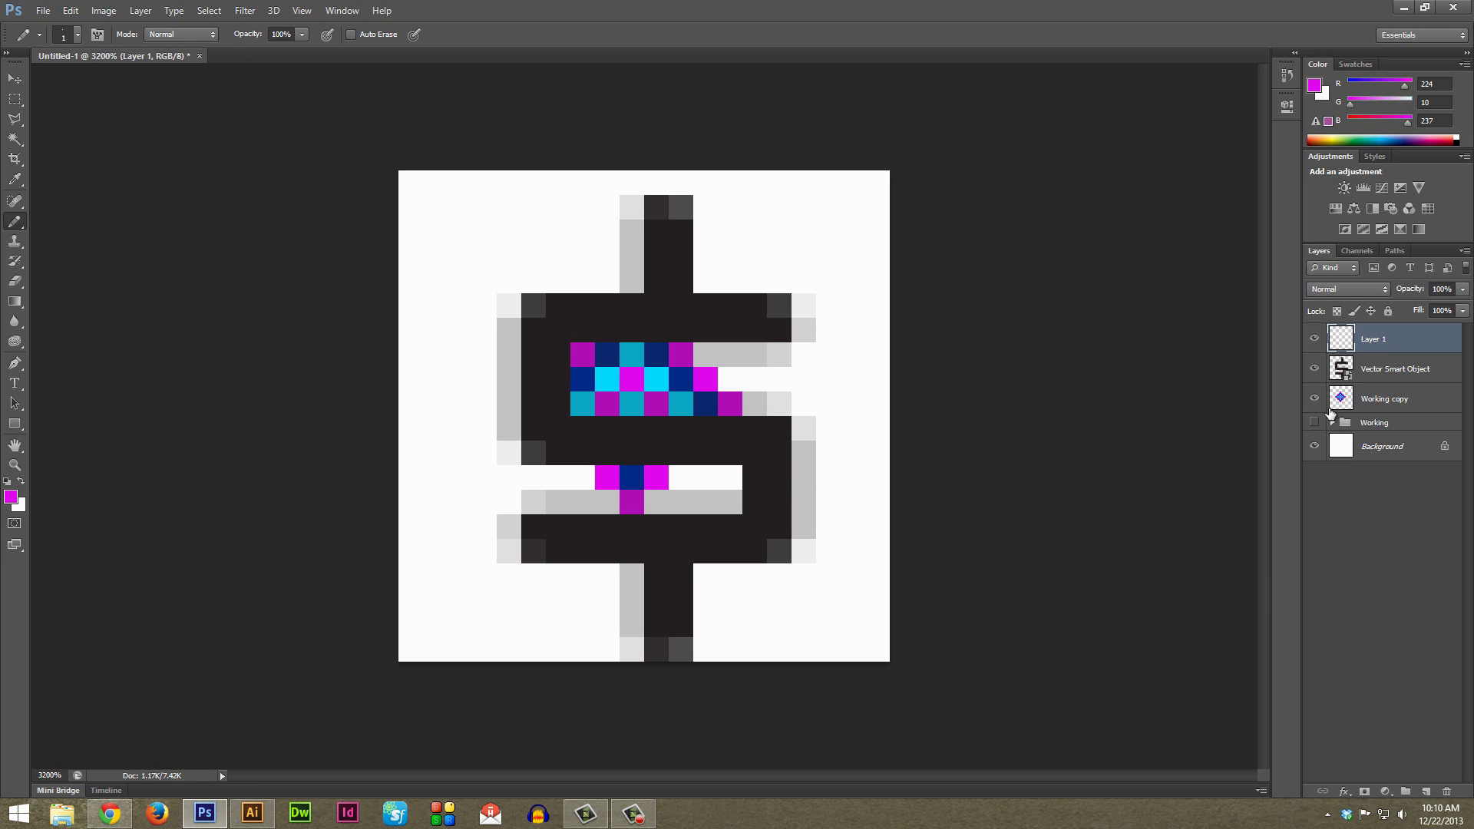
{"action": "left_click", "coordinate": [1314, 398]}
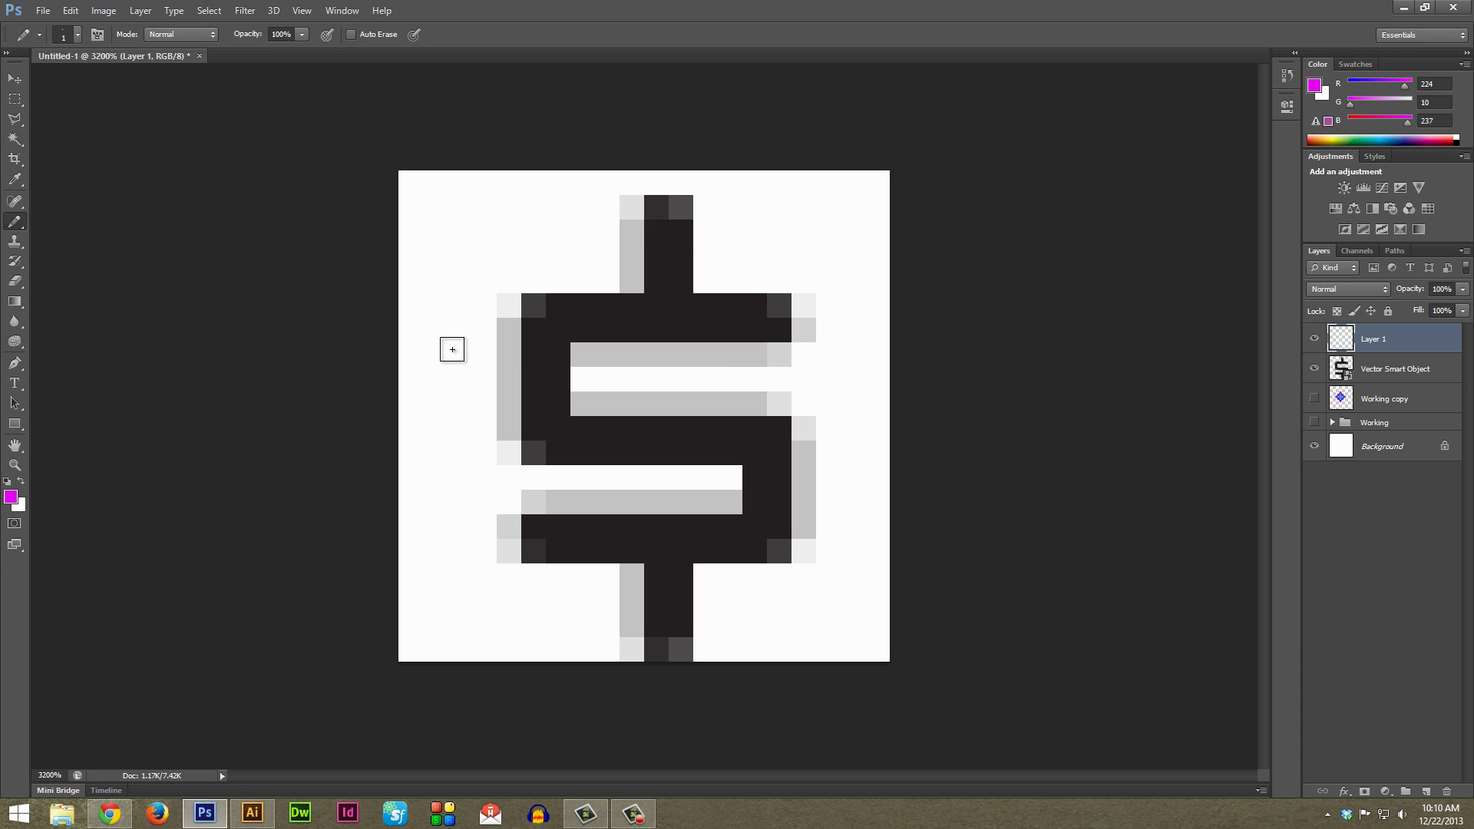
{"action": "mouse_move", "coordinate": [538, 331]}
{"action": "left_mouse_down"}
{"action": "mouse_move", "coordinate": [580, 309]}
{"action": "mouse_move", "coordinate": [608, 325]}
{"action": "mouse_move", "coordinate": [632, 310]}
{"action": "mouse_move", "coordinate": [650, 328]}
{"action": "mouse_move", "coordinate": [770, 329]}
{"action": "mouse_move", "coordinate": [661, 323]}
{"action": "left_mouse_up"}
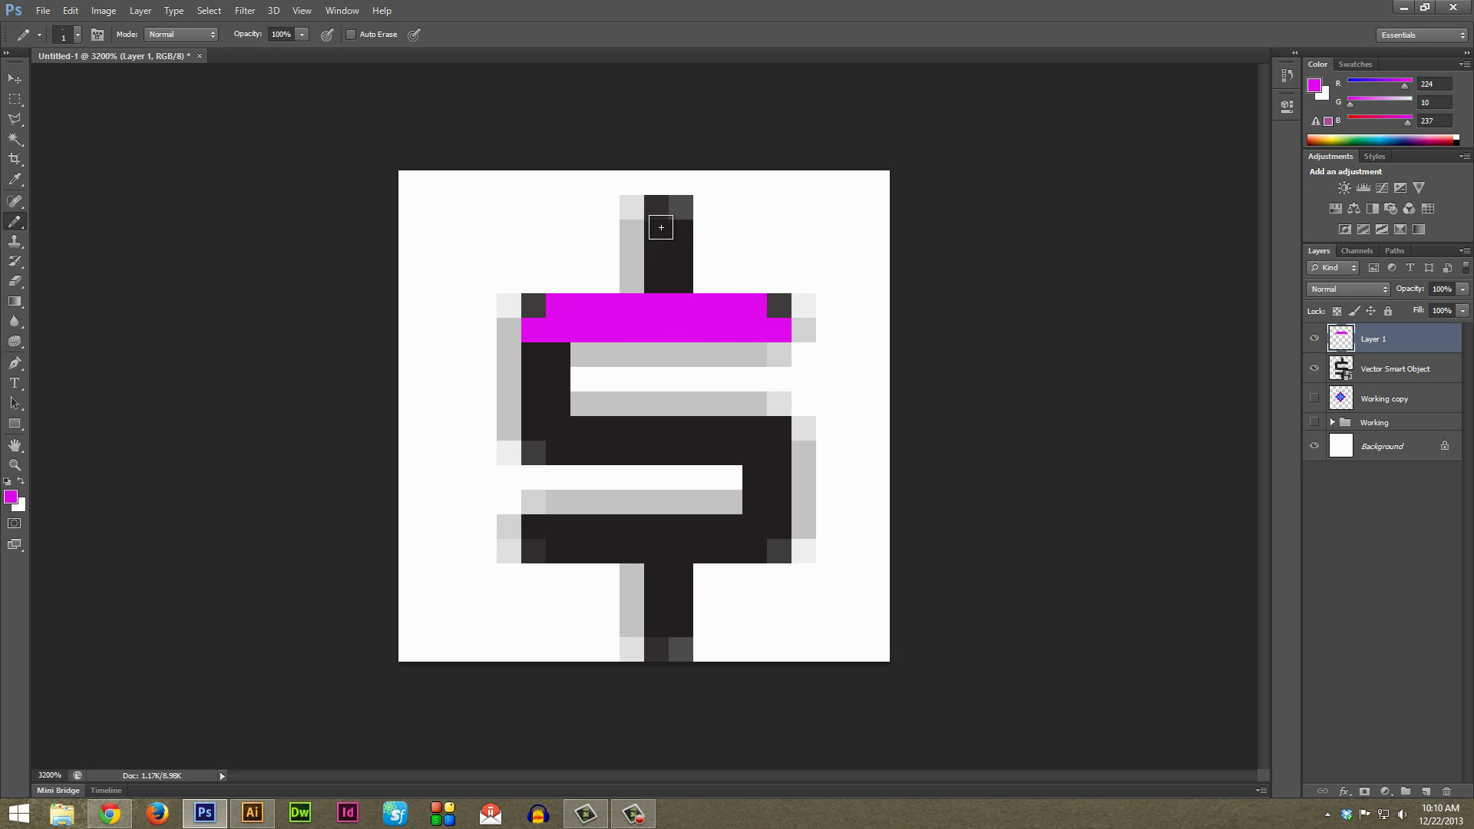
{"action": "left_click", "coordinate": [657, 207]}
{"action": "mouse_move", "coordinate": [656, 253]}
{"action": "left_mouse_down"}
{"action": "mouse_move", "coordinate": [681, 229]}
{"action": "mouse_move", "coordinate": [675, 284]}
{"action": "left_mouse_up"}
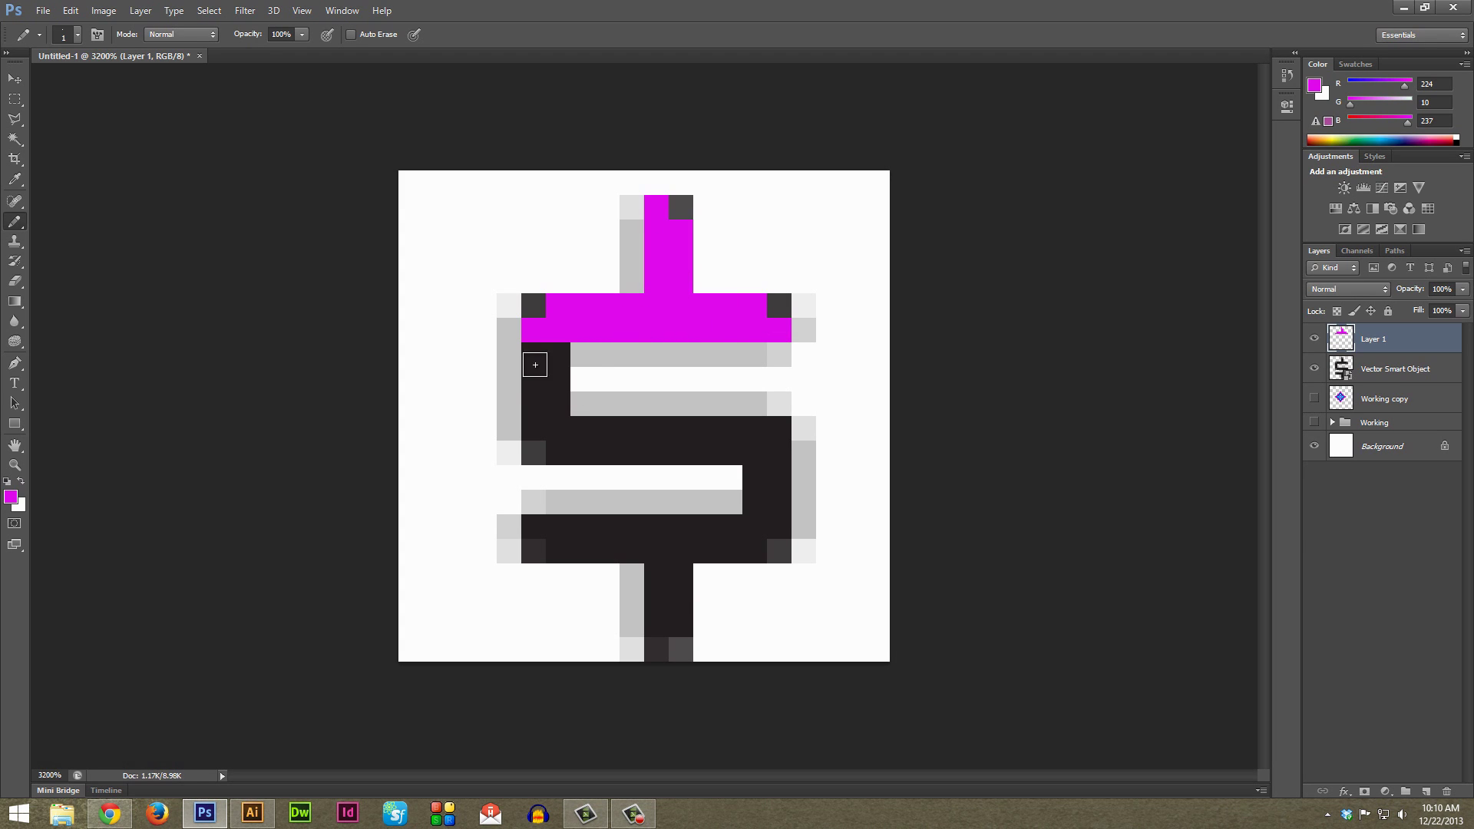
- Trace the dollar sign's remaining curves, bottom bar and lower stem in magenta, leaving the dark corner pixels unpainted
{"action": "mouse_move", "coordinate": [533, 357]}
{"action": "left_mouse_down"}
{"action": "mouse_move", "coordinate": [530, 415]}
{"action": "mouse_move", "coordinate": [545, 423]}
{"action": "left_mouse_up"}
{"action": "mouse_move", "coordinate": [561, 435]}
{"action": "left_mouse_down"}
{"action": "mouse_move", "coordinate": [768, 453]}
{"action": "mouse_move", "coordinate": [779, 429]}
{"action": "left_mouse_up"}
{"action": "mouse_move", "coordinate": [589, 428]}
{"action": "left_mouse_down"}
{"action": "mouse_move", "coordinate": [751, 460]}
{"action": "mouse_move", "coordinate": [758, 522]}
{"action": "mouse_move", "coordinate": [775, 480]}
{"action": "left_mouse_up"}
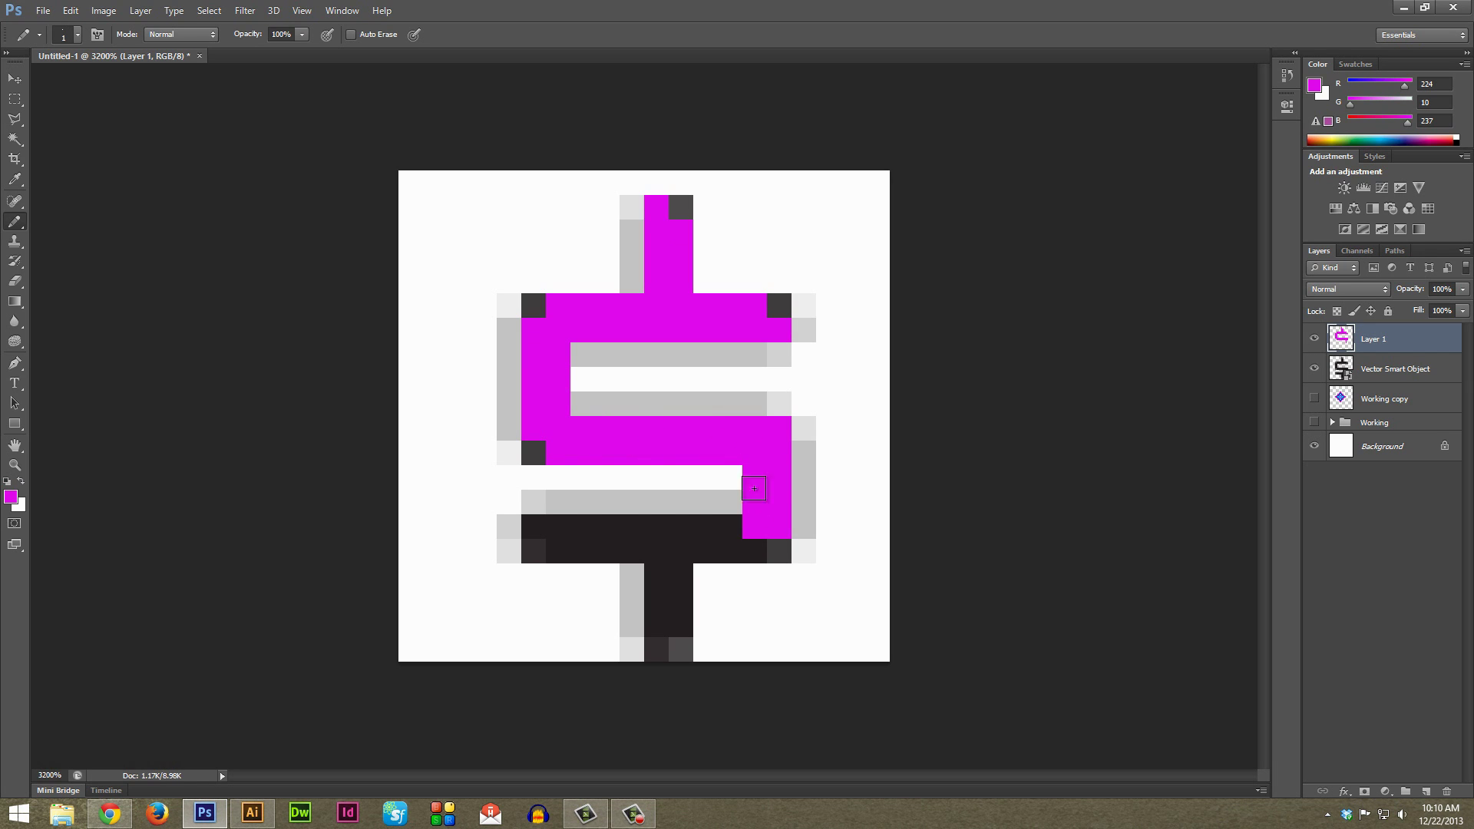
{"action": "mouse_move", "coordinate": [537, 524]}
{"action": "left_mouse_down"}
{"action": "mouse_move", "coordinate": [738, 527]}
{"action": "mouse_move", "coordinate": [751, 545]}
{"action": "mouse_move", "coordinate": [566, 545]}
{"action": "mouse_move", "coordinate": [665, 563]}
{"action": "mouse_move", "coordinate": [659, 622]}
{"action": "mouse_move", "coordinate": [678, 621]}
{"action": "mouse_move", "coordinate": [679, 572]}
{"action": "left_mouse_up"}
{"action": "left_click", "coordinate": [654, 649]}
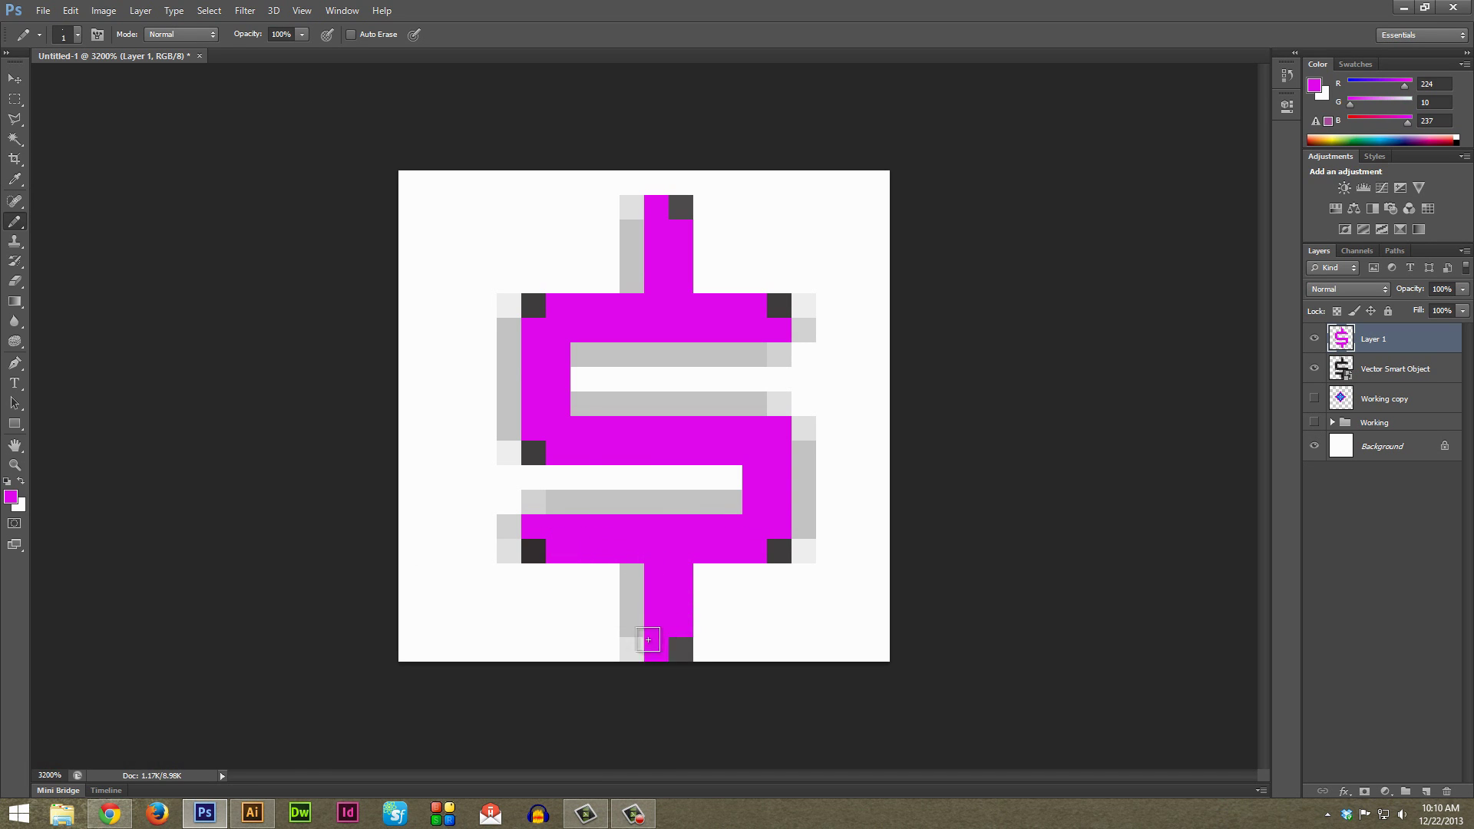
- Change the foreground color to light blue, RGB 111, 164, 252
{"action": "left_click", "coordinate": [11, 496]}
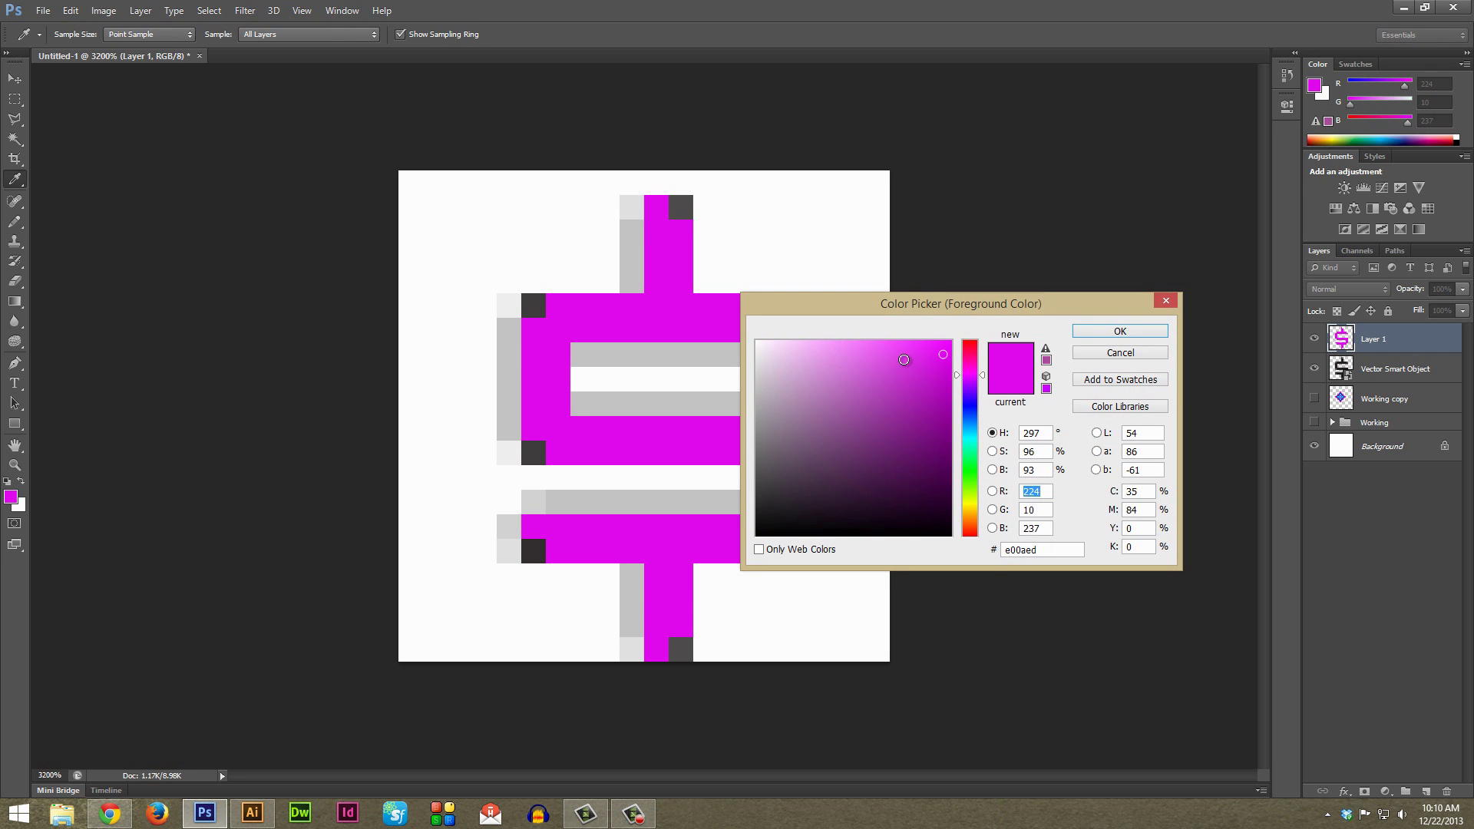
{"action": "left_click_drag", "start_coordinate": [903, 355], "coordinate": [865, 343]}
{"action": "left_click", "coordinate": [977, 386]}
{"action": "left_click_drag", "start_coordinate": [980, 393], "coordinate": [979, 418]}
{"action": "left_click", "coordinate": [1120, 331]}
- Paint the dollar sign's seven dark corner pixels light blue, and hide the Vector Smart Object layer
{"action": "left_click", "coordinate": [681, 207]}
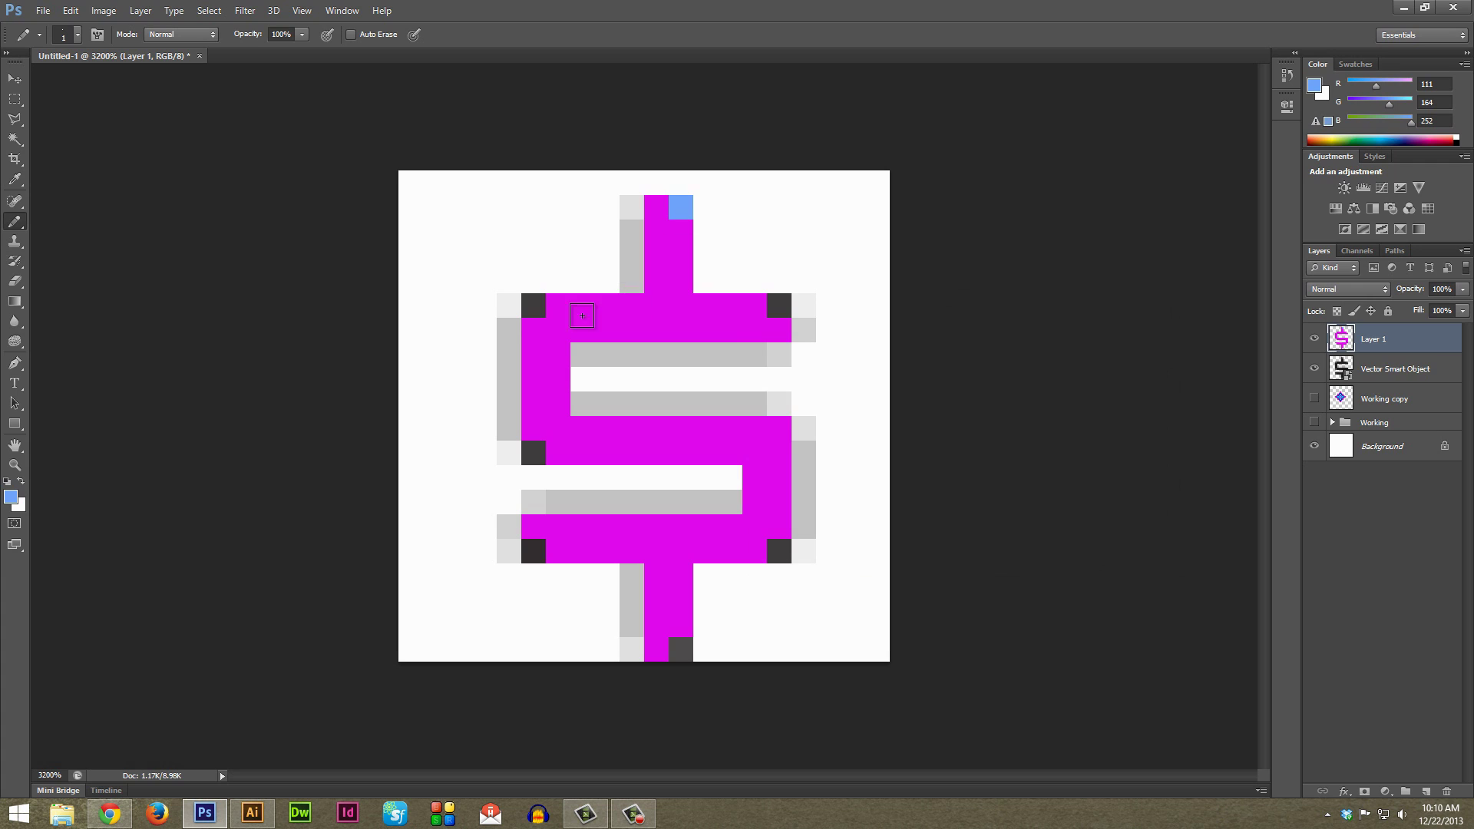
{"action": "left_click", "coordinate": [534, 306]}
{"action": "left_click", "coordinate": [534, 453]}
{"action": "left_click", "coordinate": [774, 306]}
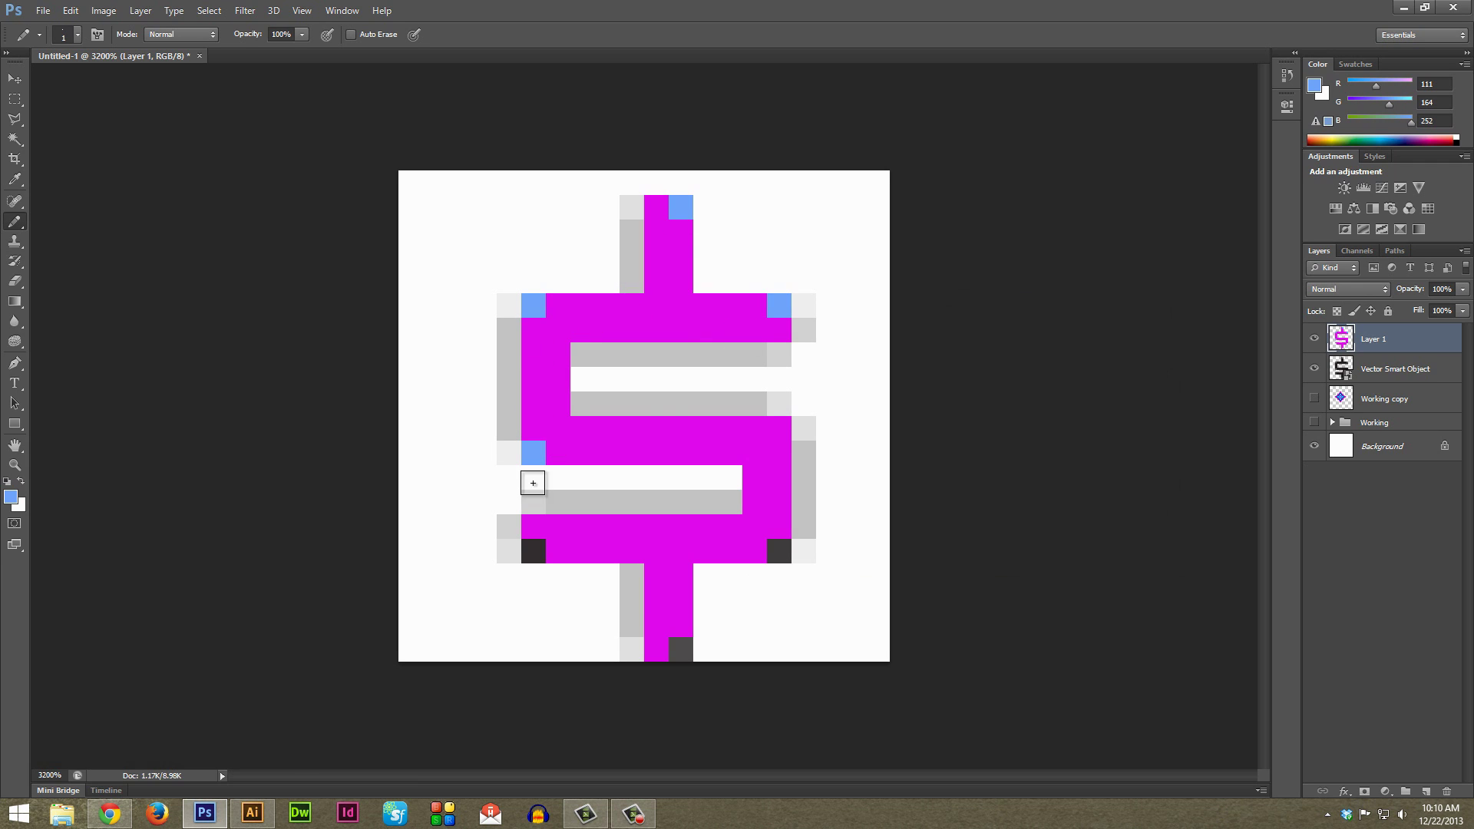
{"action": "left_click", "coordinate": [533, 551]}
{"action": "left_click", "coordinate": [780, 551]}
{"action": "left_click", "coordinate": [681, 649]}
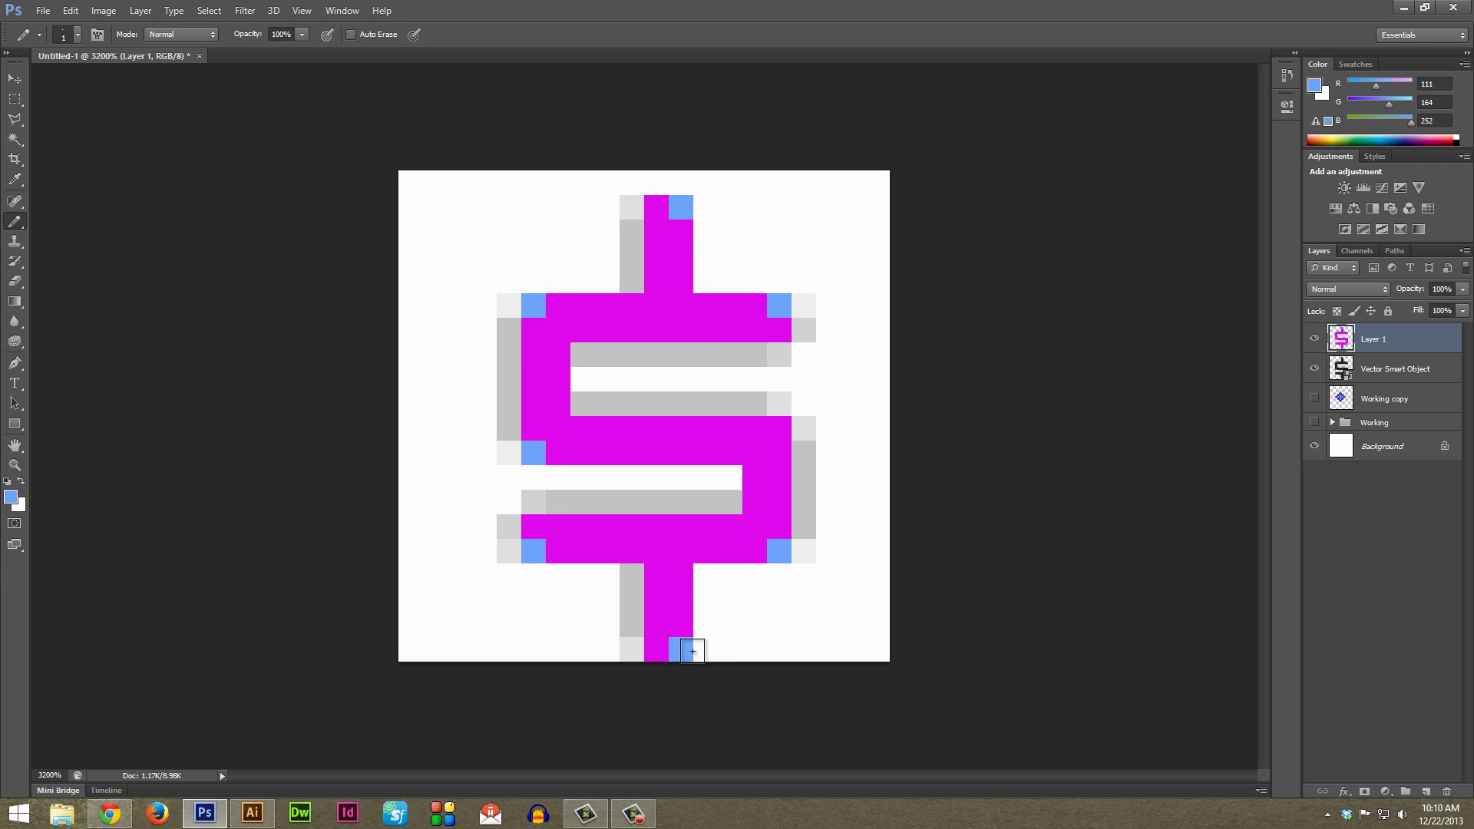
{"action": "left_click", "coordinate": [1411, 370]}
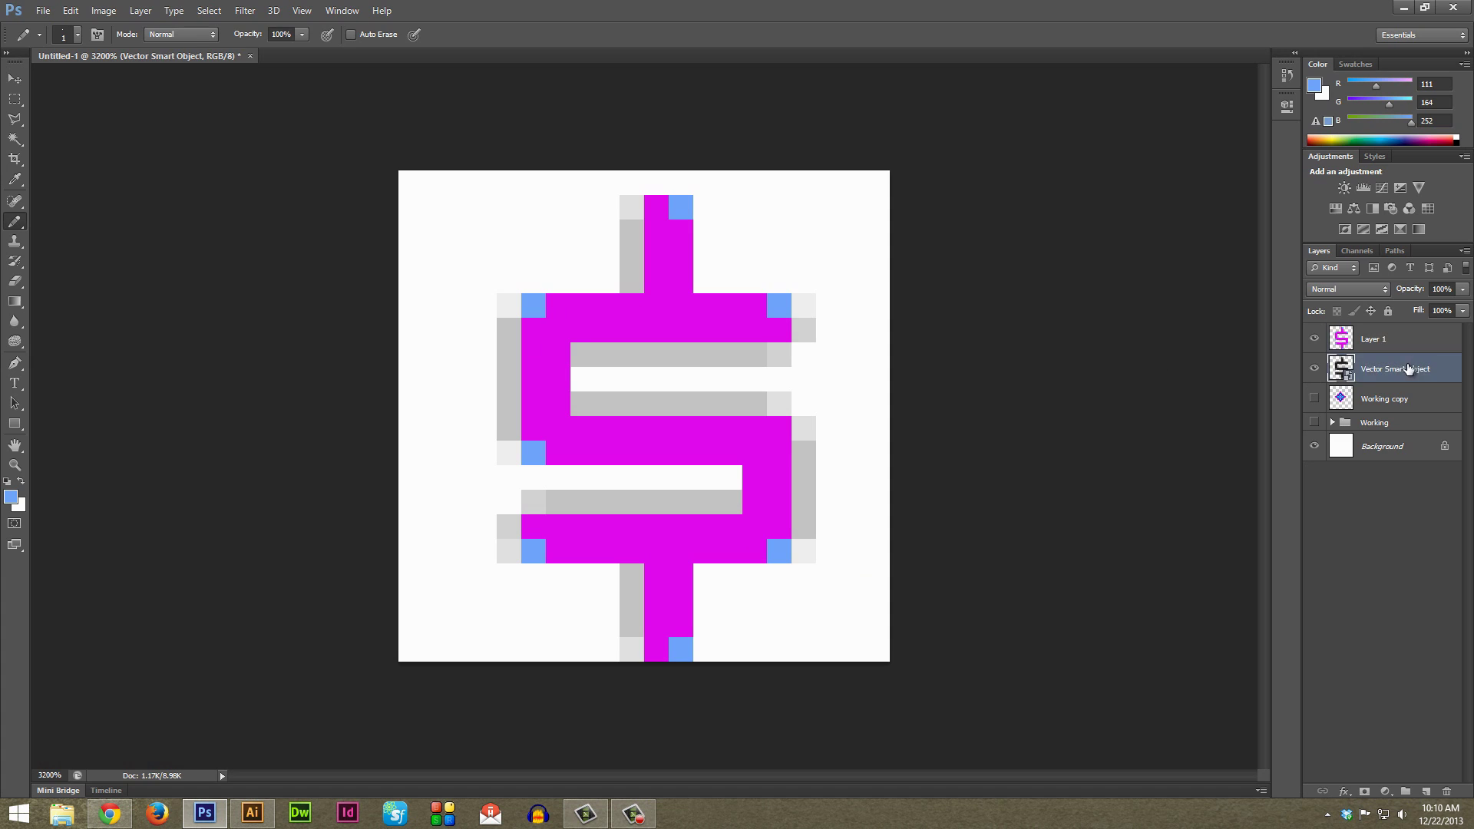
{"action": "left_click", "coordinate": [1314, 370]}
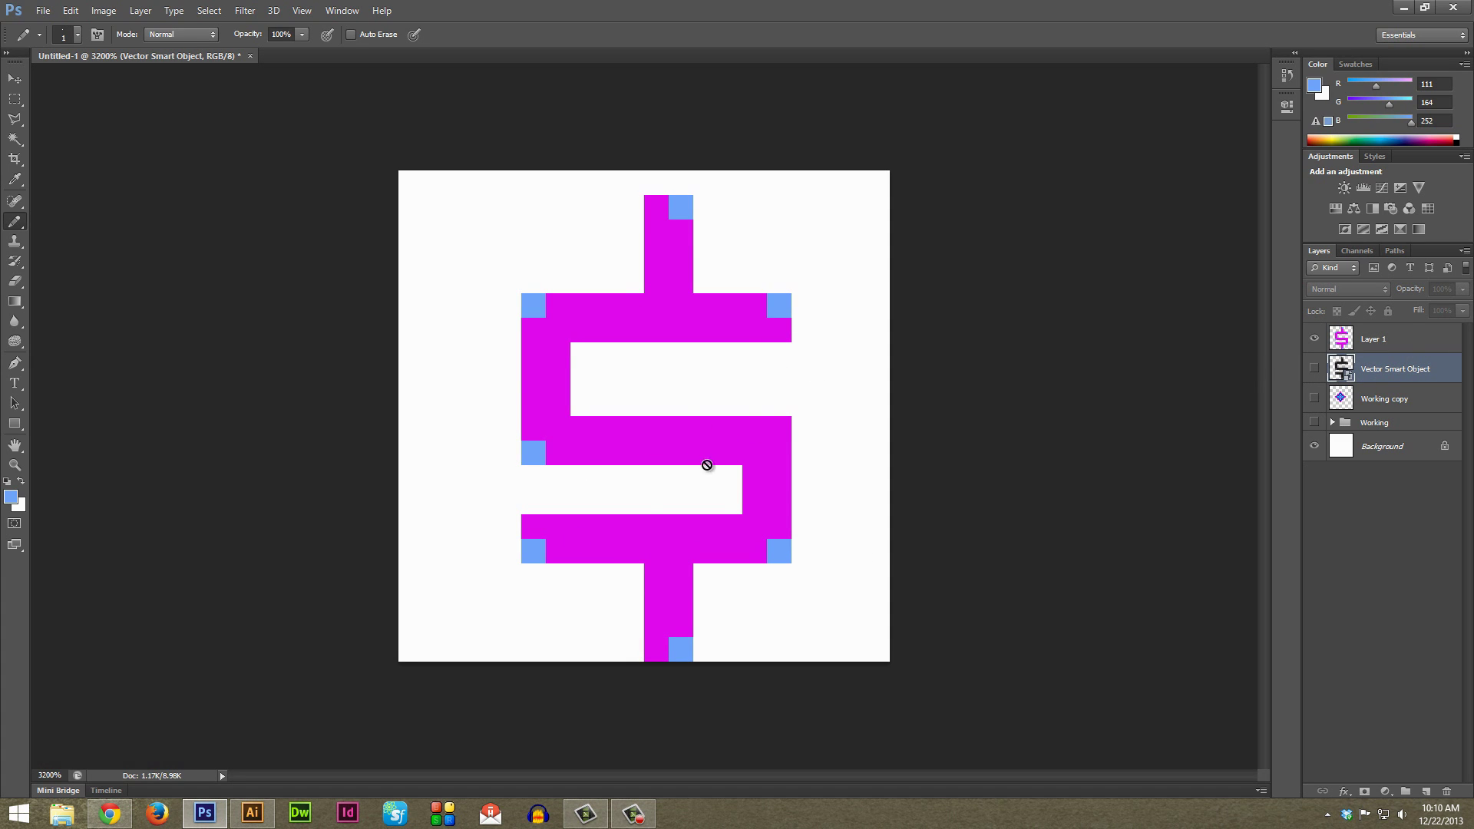
- Switch to Chrome to examine the enlarged FINAL BOSS - Variant version pixel-art print on Society6, and return to Photoshop
{"action": "left_click", "coordinate": [111, 815]}
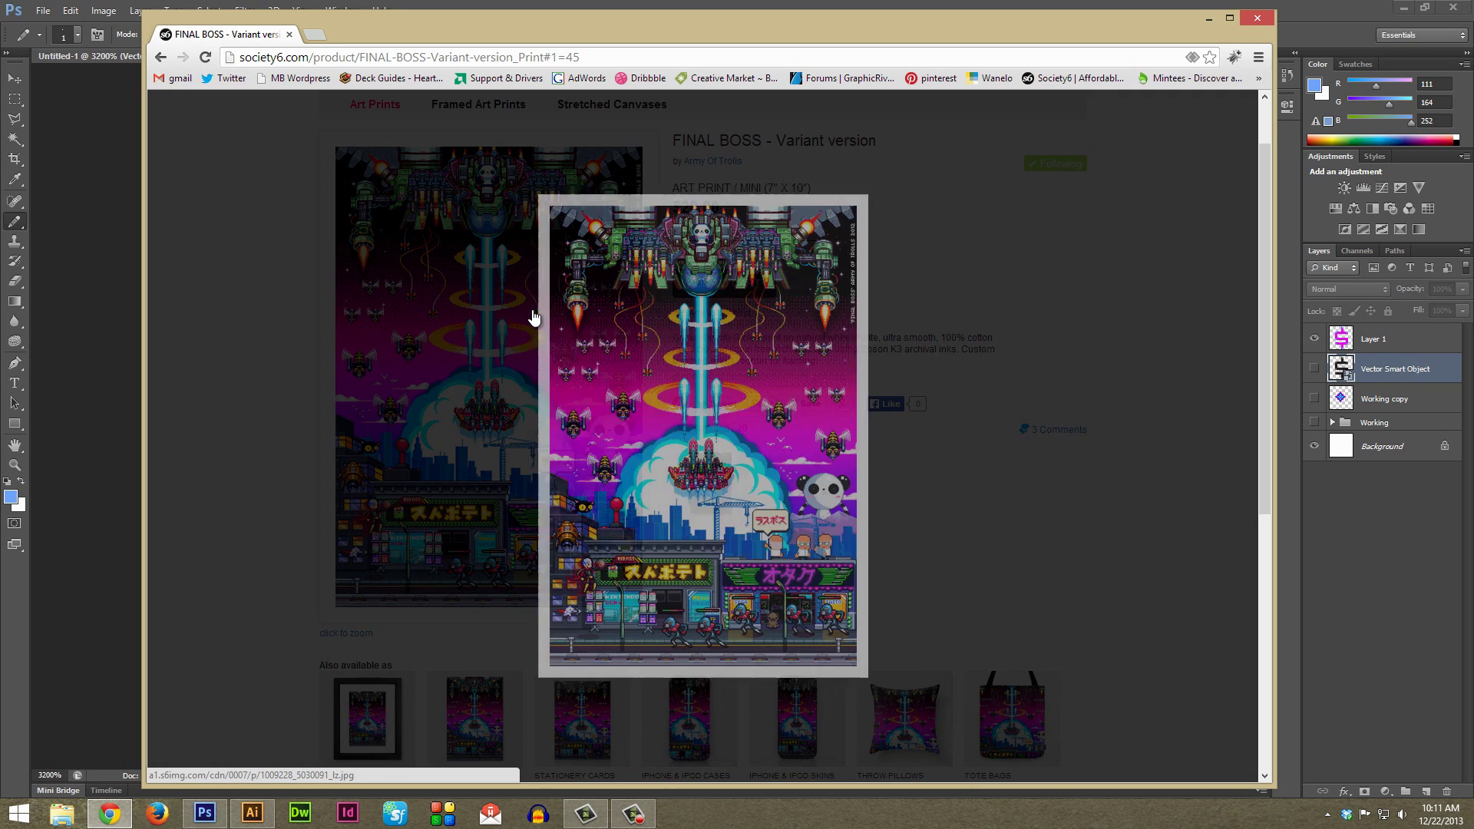
{"action": "left_click", "coordinate": [529, 319]}
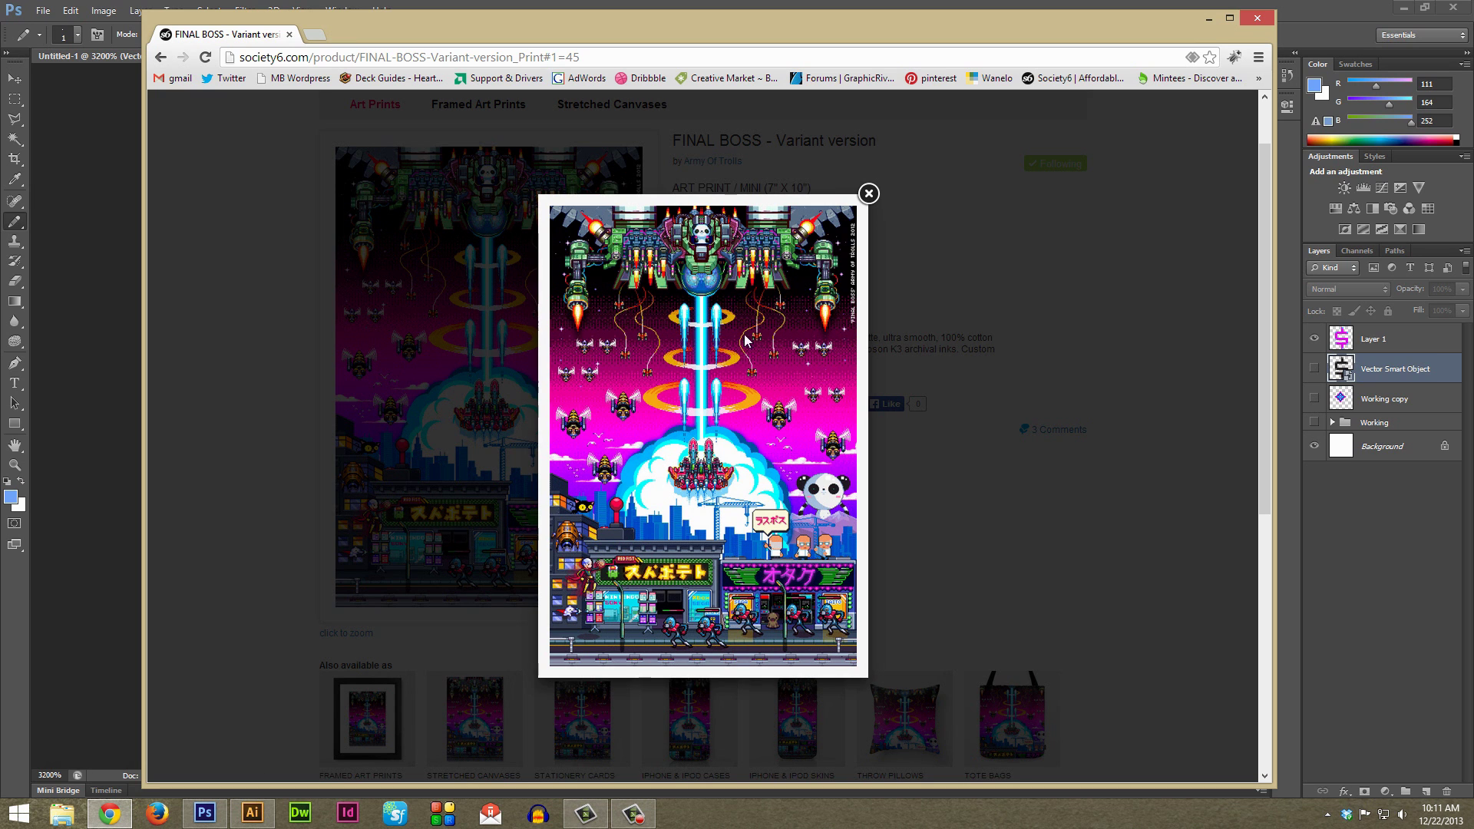
{"action": "left_click", "coordinate": [1163, 341]}
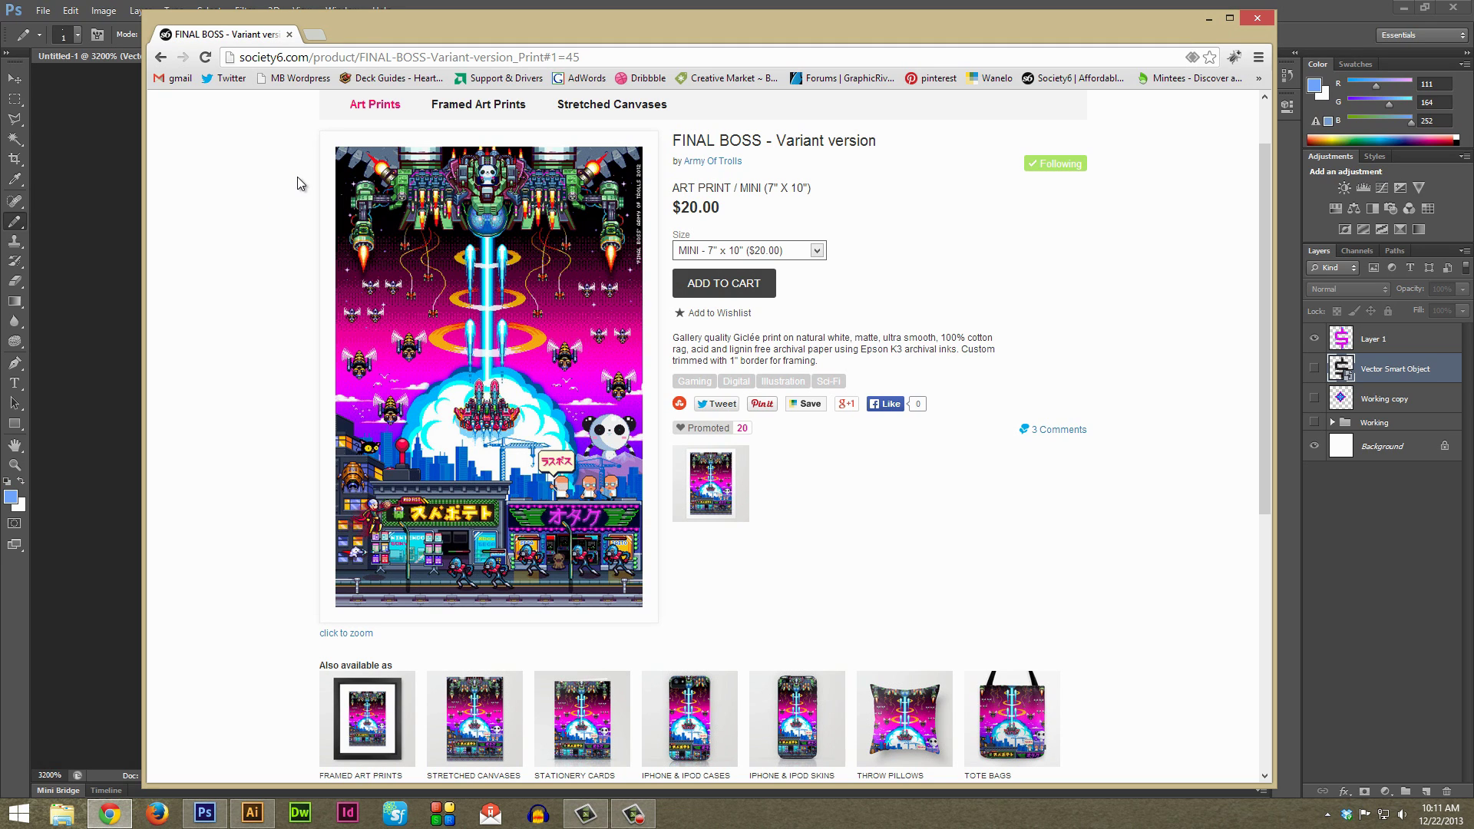
{"action": "left_click", "coordinate": [117, 169]}
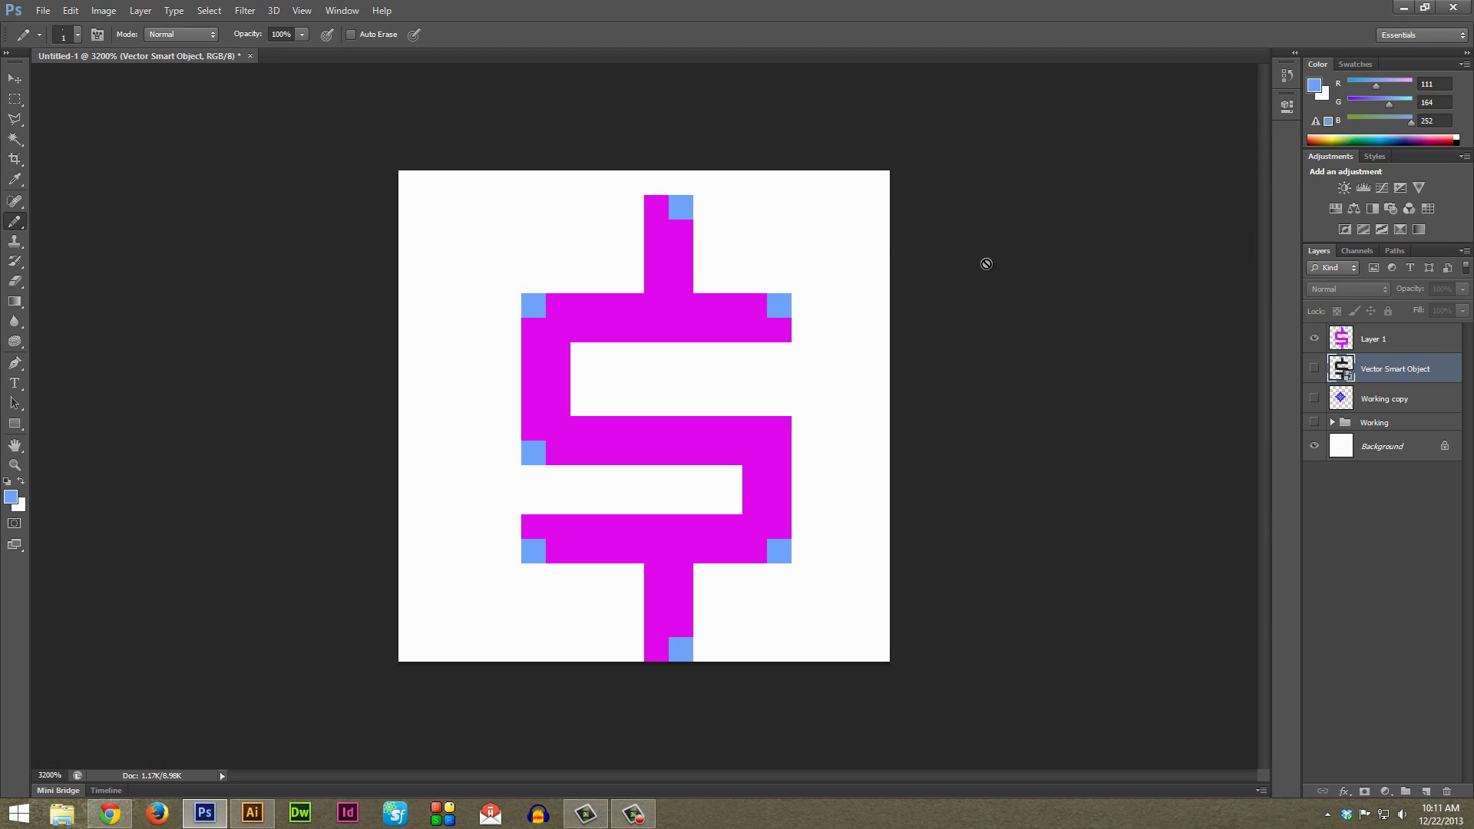